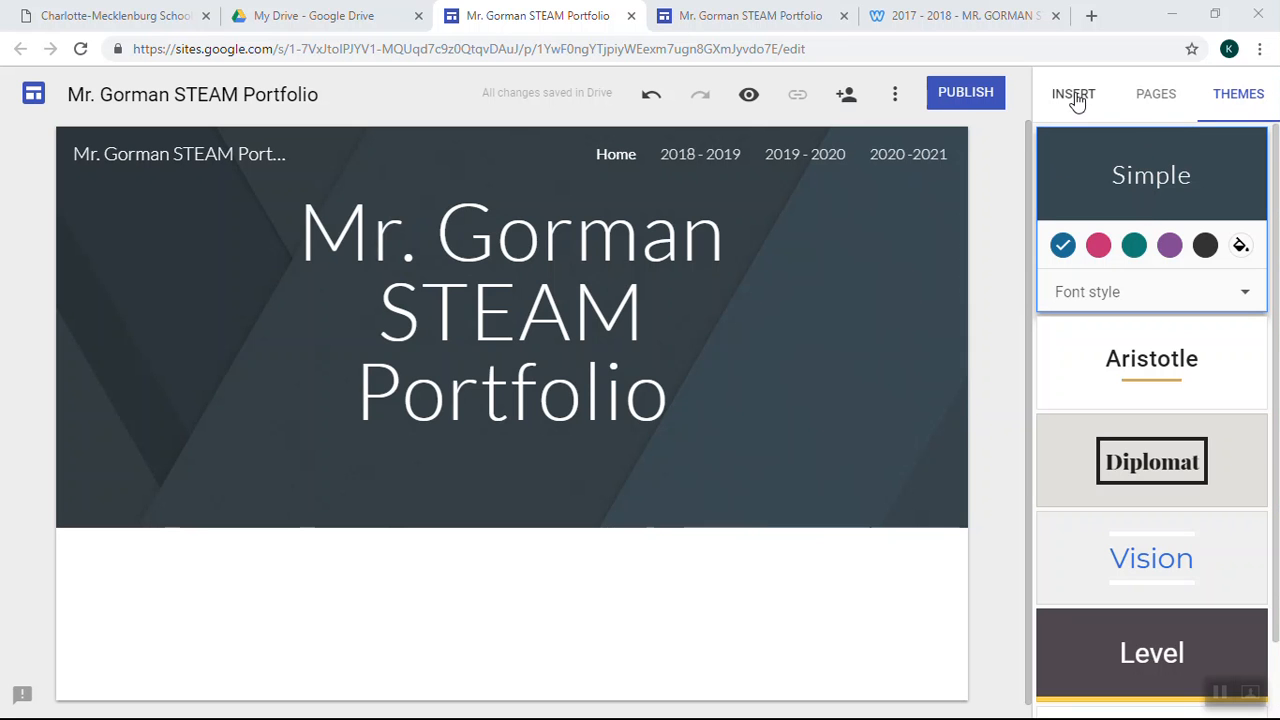
Apply the Impression theme to the portfolio site
{"action": "left_click", "coordinate": [1250, 98]}
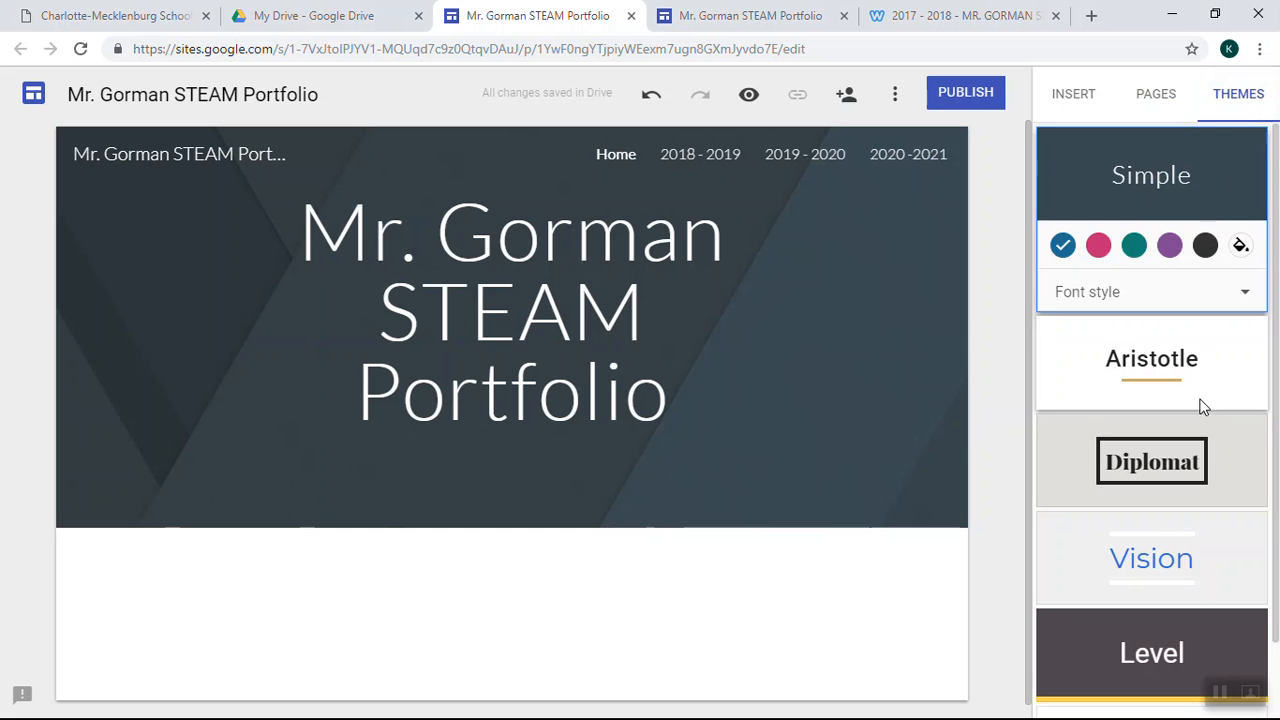
{"action": "scroll", "coordinate": [1202, 420], "scroll_direction": "down", "scroll_amount": 1}
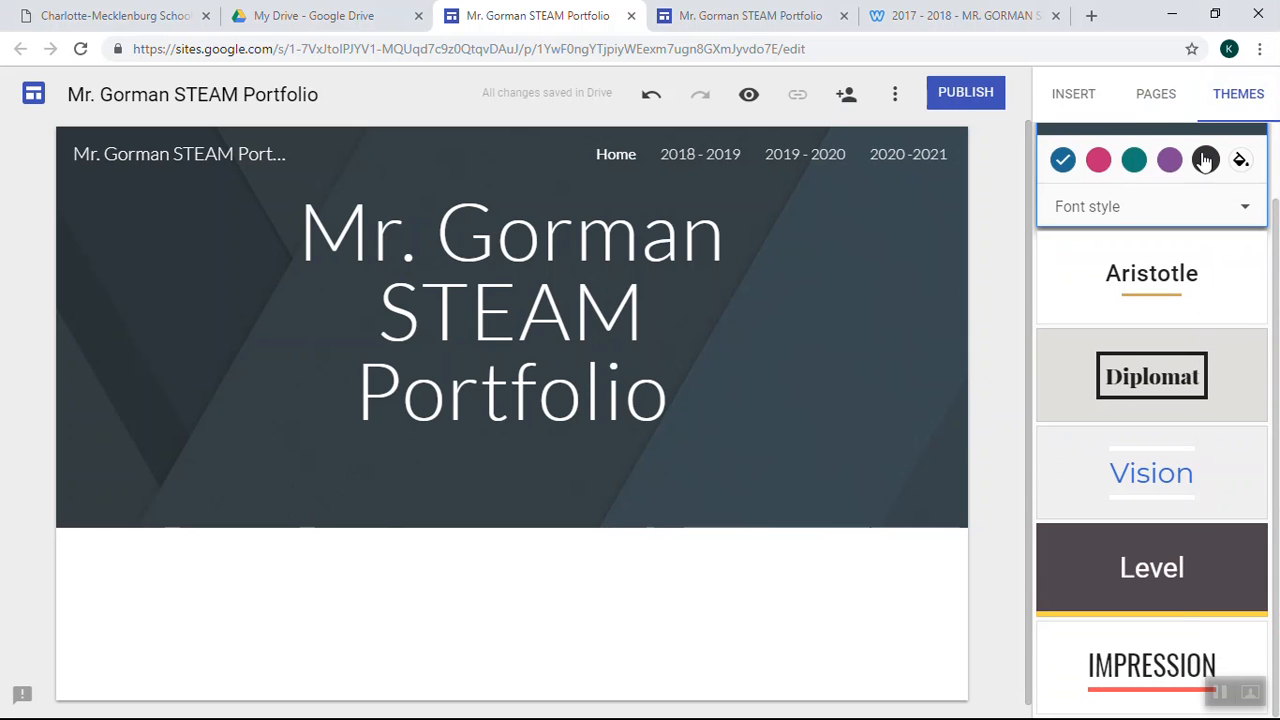
{"action": "scroll", "coordinate": [1205, 163], "scroll_direction": "up", "scroll_amount": 1}
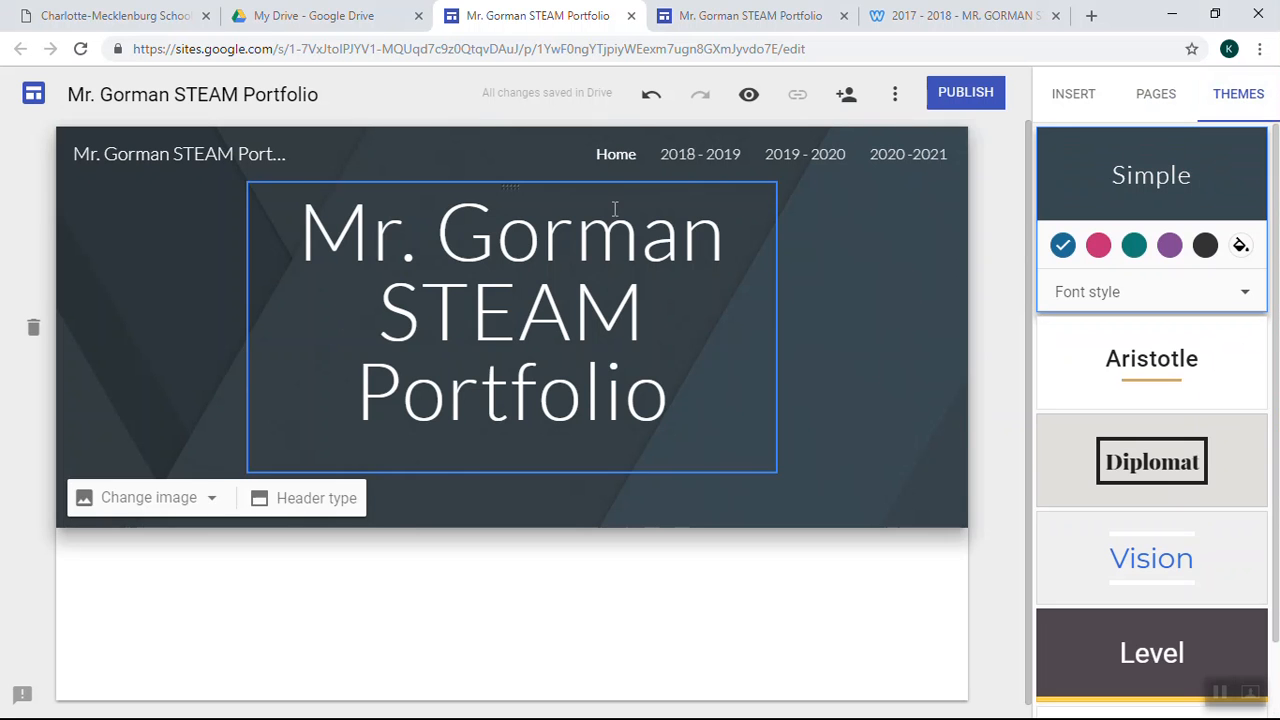
{"action": "scroll", "coordinate": [1130, 300], "scroll_direction": "down", "scroll_amount": 1}
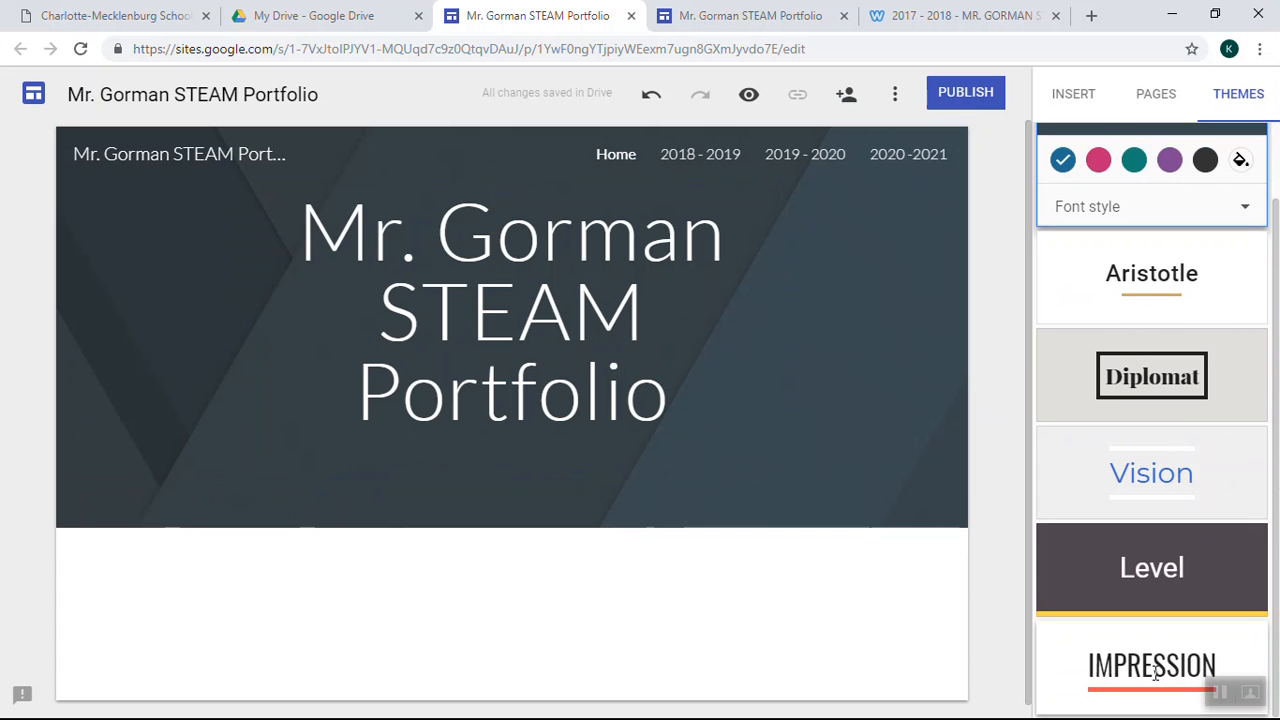
{"action": "left_click", "coordinate": [1122, 665]}
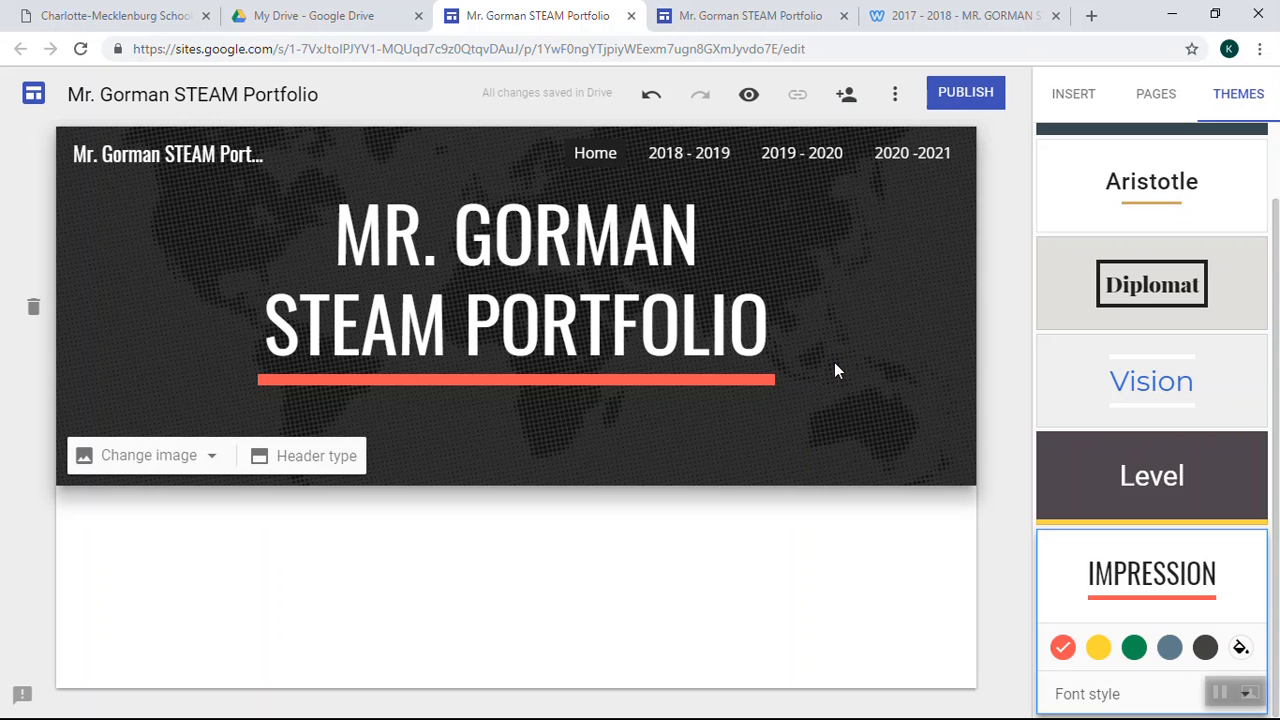
Open the 2018 - 2019 page and try the Impression theme's yellow accent colour on it
{"action": "left_click", "coordinate": [710, 162]}
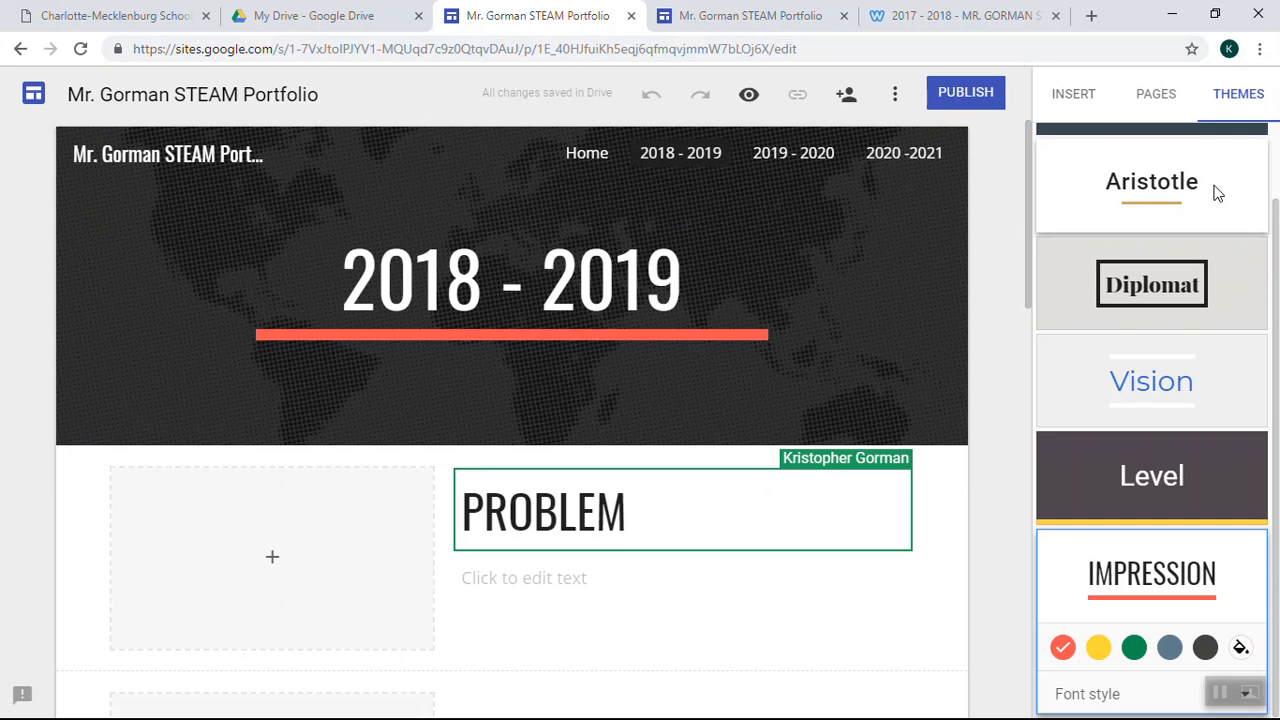
{"action": "scroll", "coordinate": [1211, 194], "scroll_direction": "up", "scroll_amount": 2}
{"action": "scroll", "coordinate": [1211, 273], "scroll_direction": "down", "scroll_amount": 2}
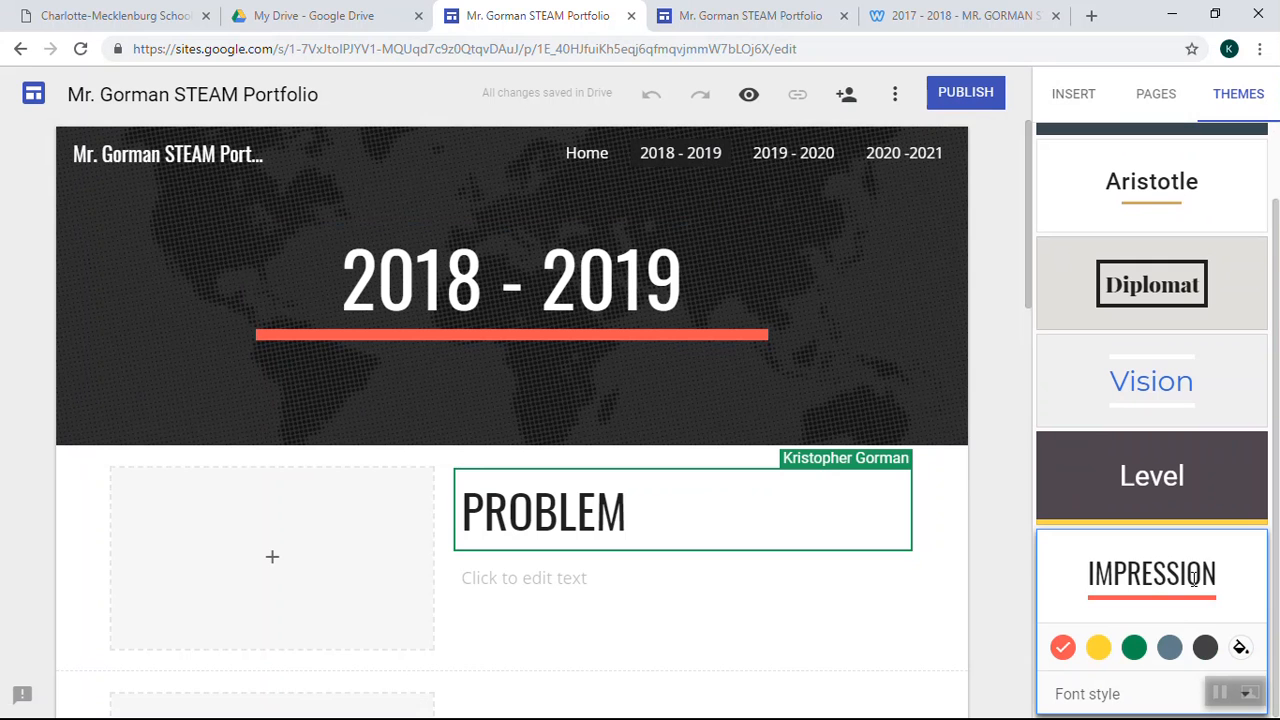
{"action": "left_click", "coordinate": [1101, 654]}
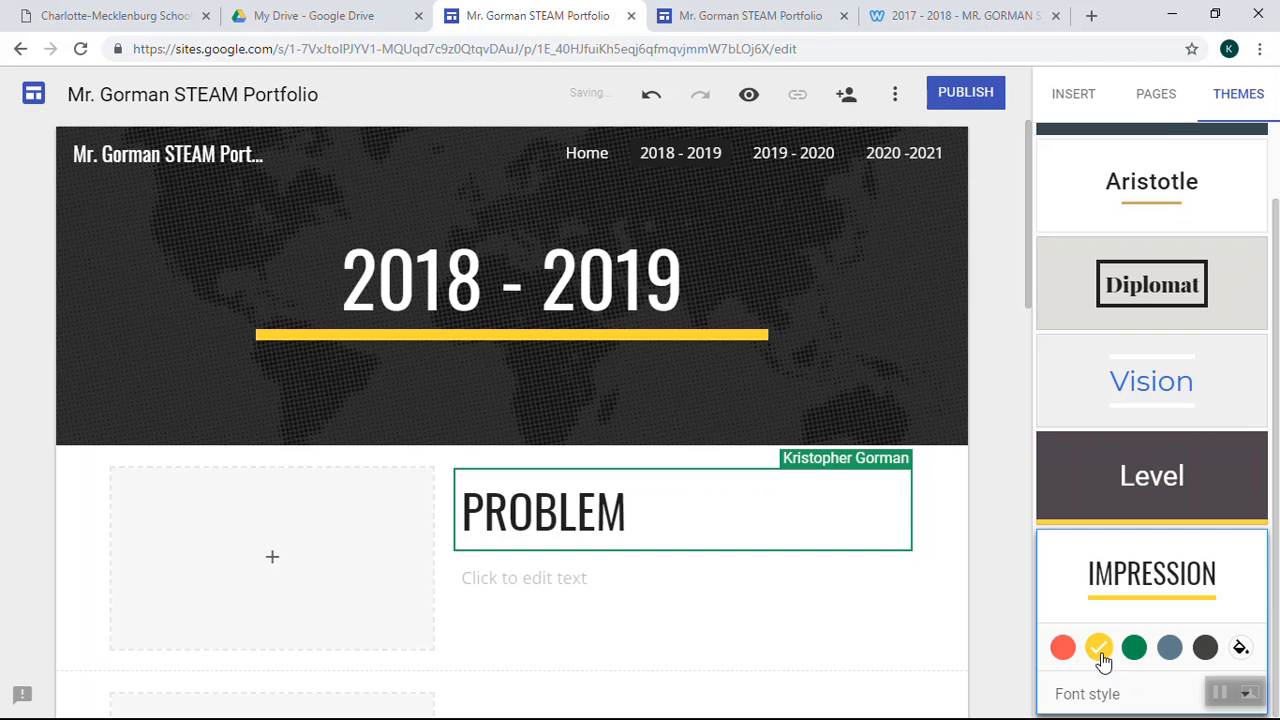
Return to the Home page and try the theme's green and blue-grey accent colours
{"action": "left_click", "coordinate": [594, 156]}
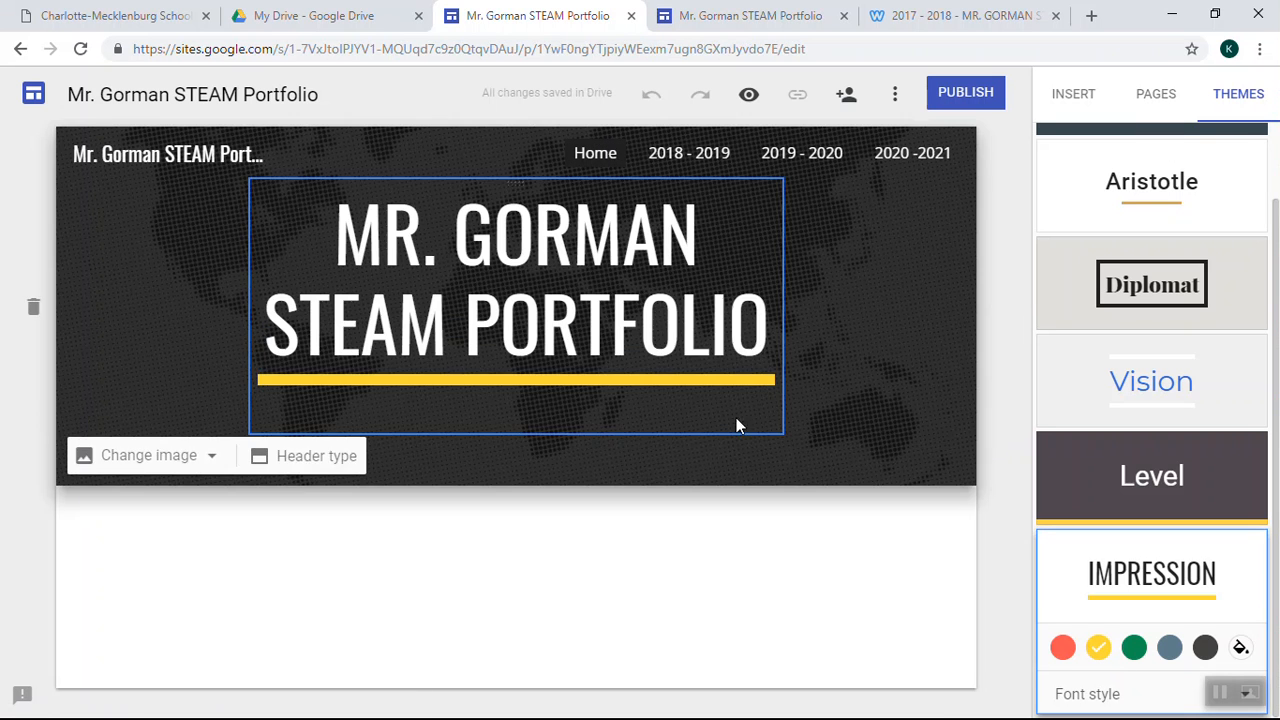
{"action": "left_click", "coordinate": [1136, 650]}
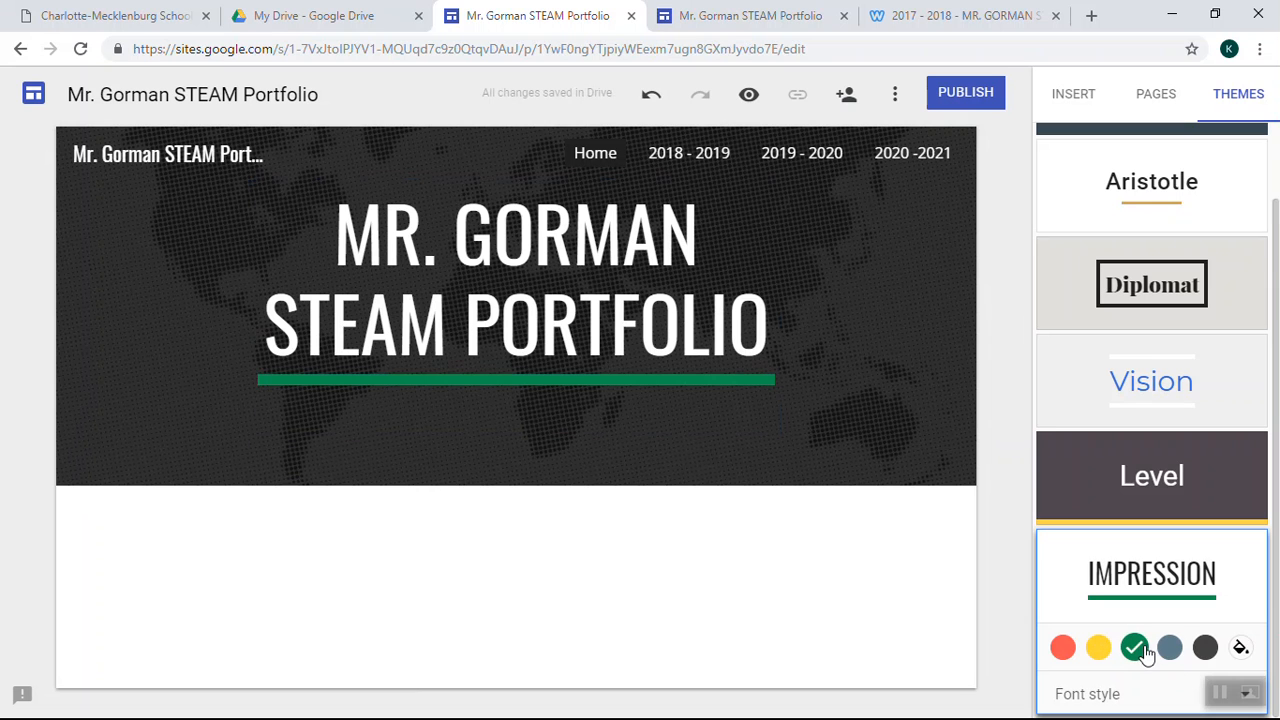
{"action": "left_click", "coordinate": [1170, 649]}
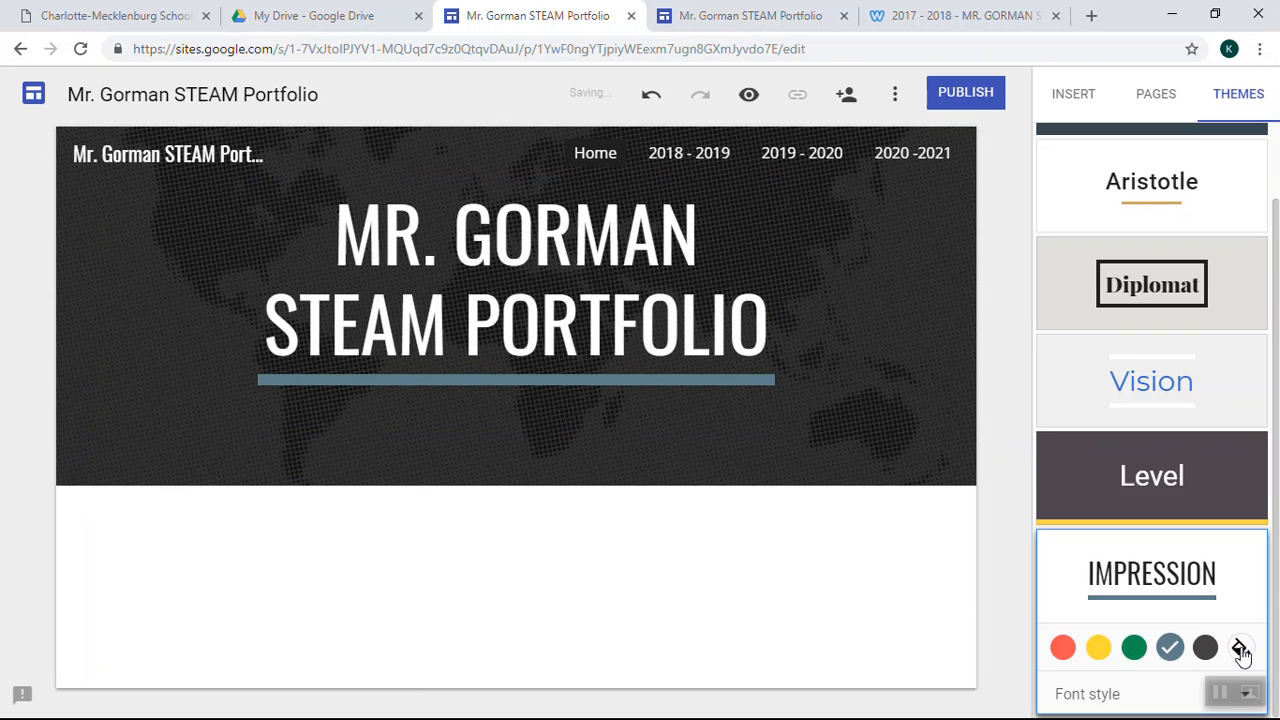
Try a custom dusty-pink accent colour, #bc97a7, for the Impression theme
{"action": "left_click", "coordinate": [1240, 649]}
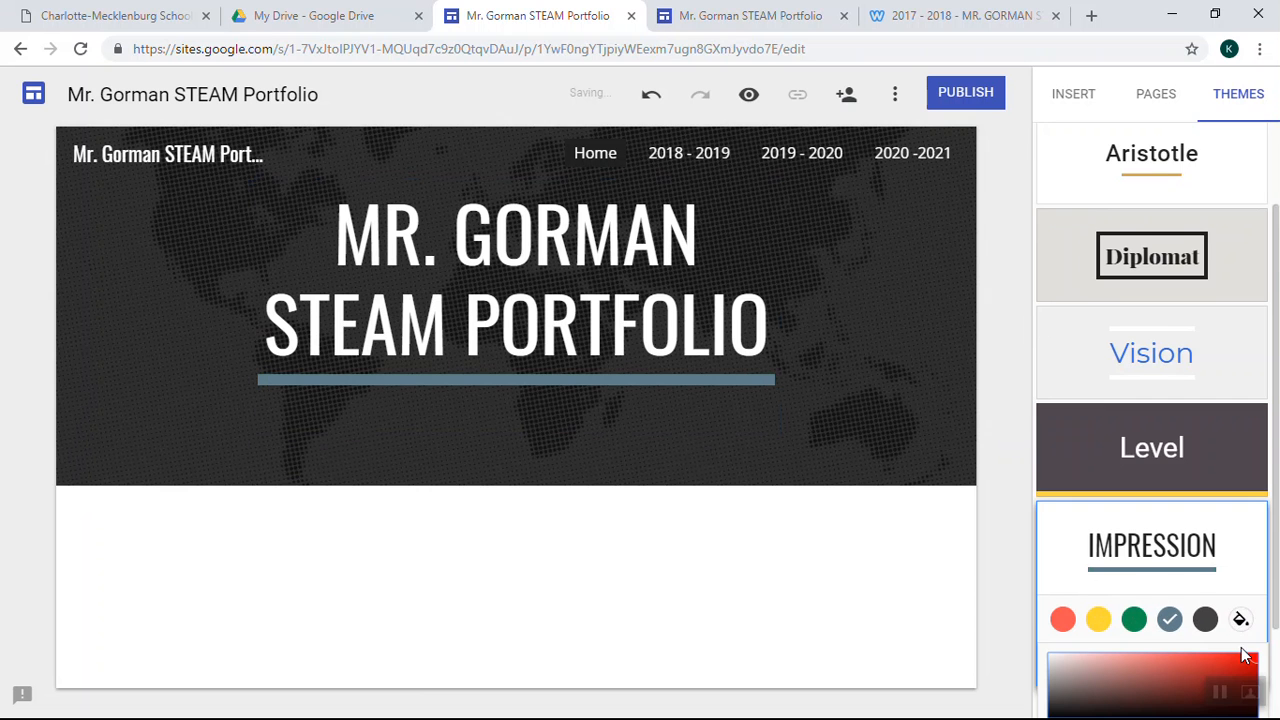
{"action": "left_click_drag", "start_coordinate": [1052, 613], "coordinate": [1241, 609]}
{"action": "left_click", "coordinate": [1203, 561]}
{"action": "left_click", "coordinate": [1170, 562]}
{"action": "left_click", "coordinate": [1089, 546]}
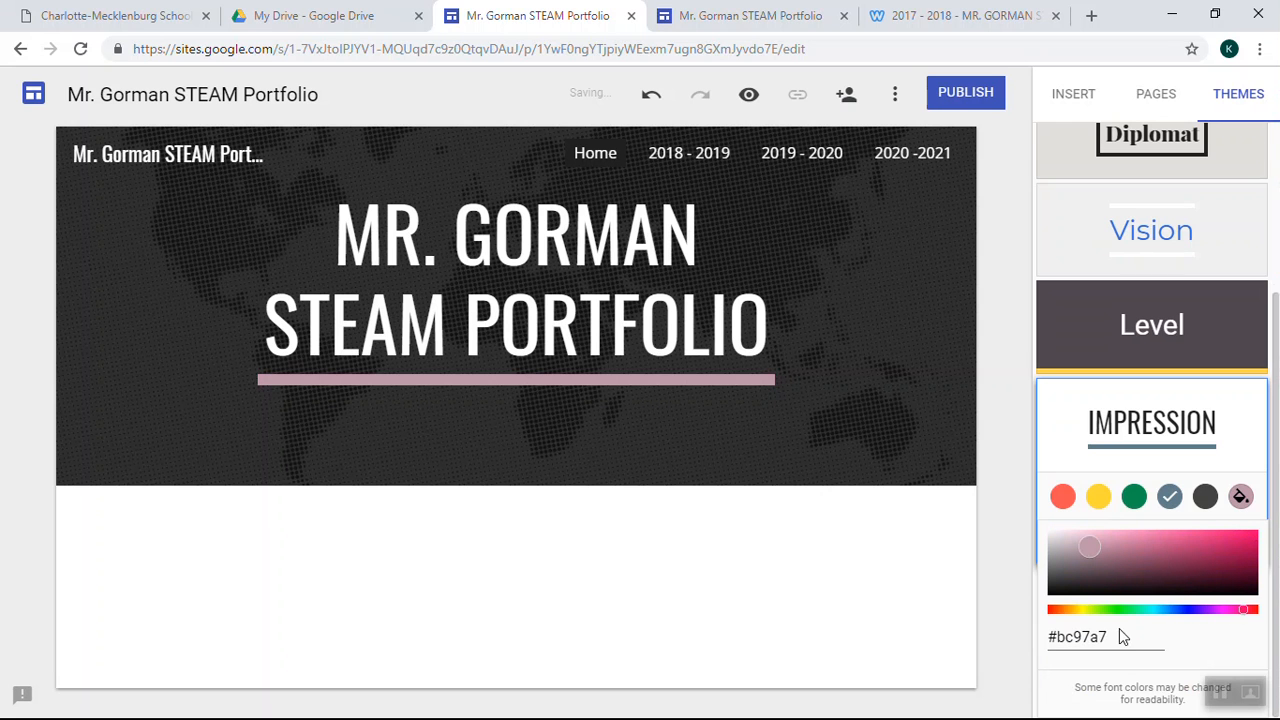
Set the Impression theme's accent colour to the preset red
{"action": "left_click_drag", "start_coordinate": [1275, 518], "coordinate": [1275, 350]}
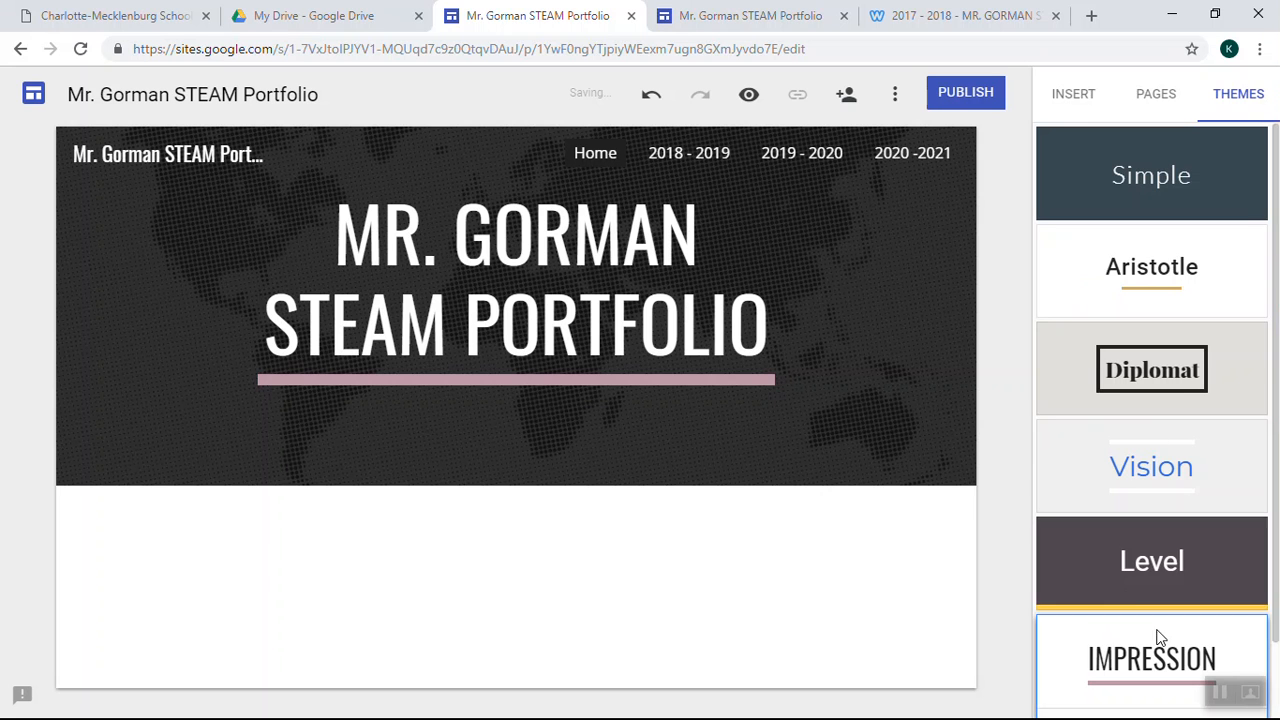
{"action": "left_click_drag", "start_coordinate": [1277, 395], "coordinate": [1270, 612]}
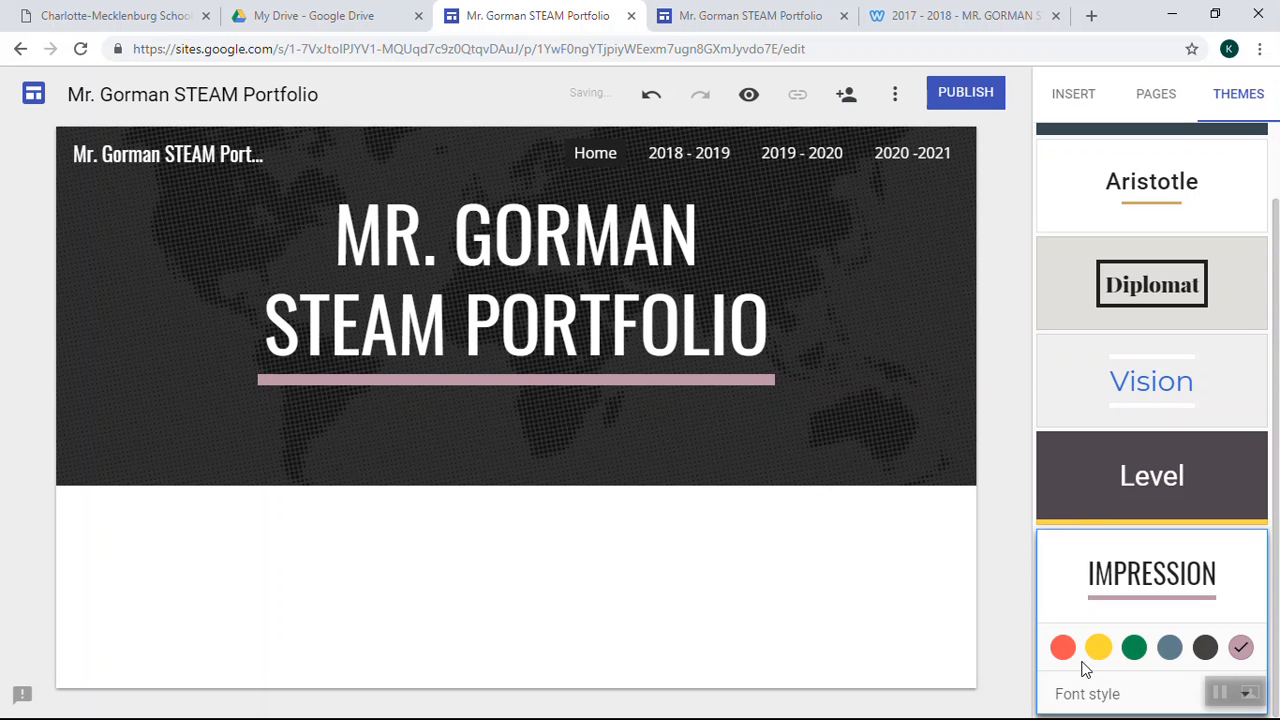
{"action": "left_click", "coordinate": [1064, 652]}
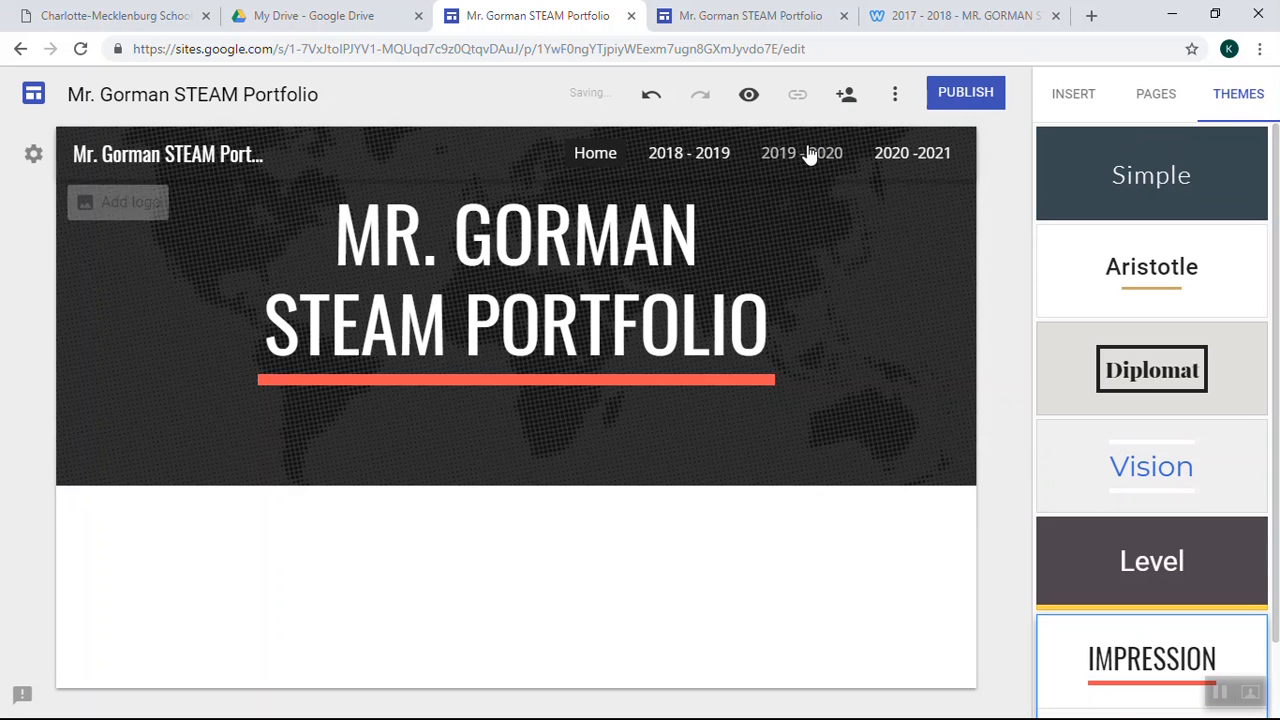
Review the site's page list, then examine the content elements and layouts available for insertion
{"action": "left_click", "coordinate": [1156, 95]}
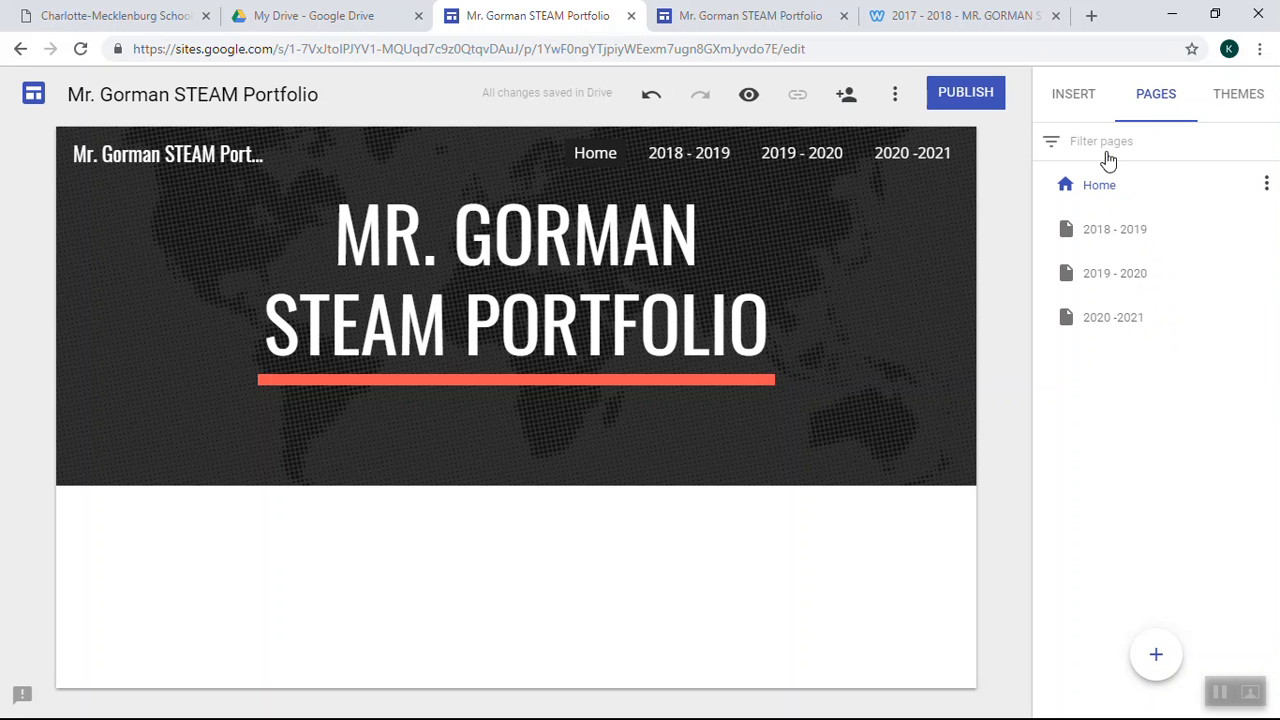
{"action": "left_click", "coordinate": [1077, 86]}
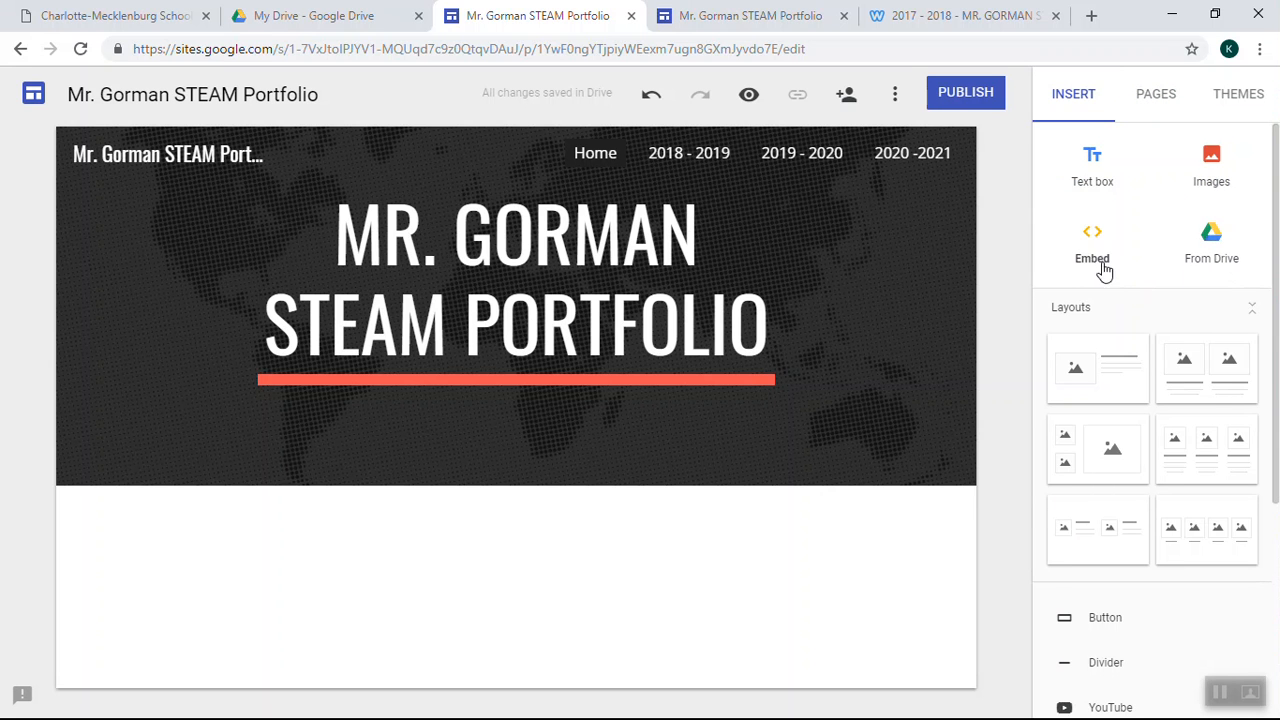
{"action": "scroll", "coordinate": [1150, 320], "scroll_direction": "down", "scroll_amount": 3}
{"action": "scroll", "coordinate": [1170, 310], "scroll_direction": "up", "scroll_amount": 3}
{"action": "scroll", "coordinate": [1114, 450], "scroll_direction": "down", "scroll_amount": 3}
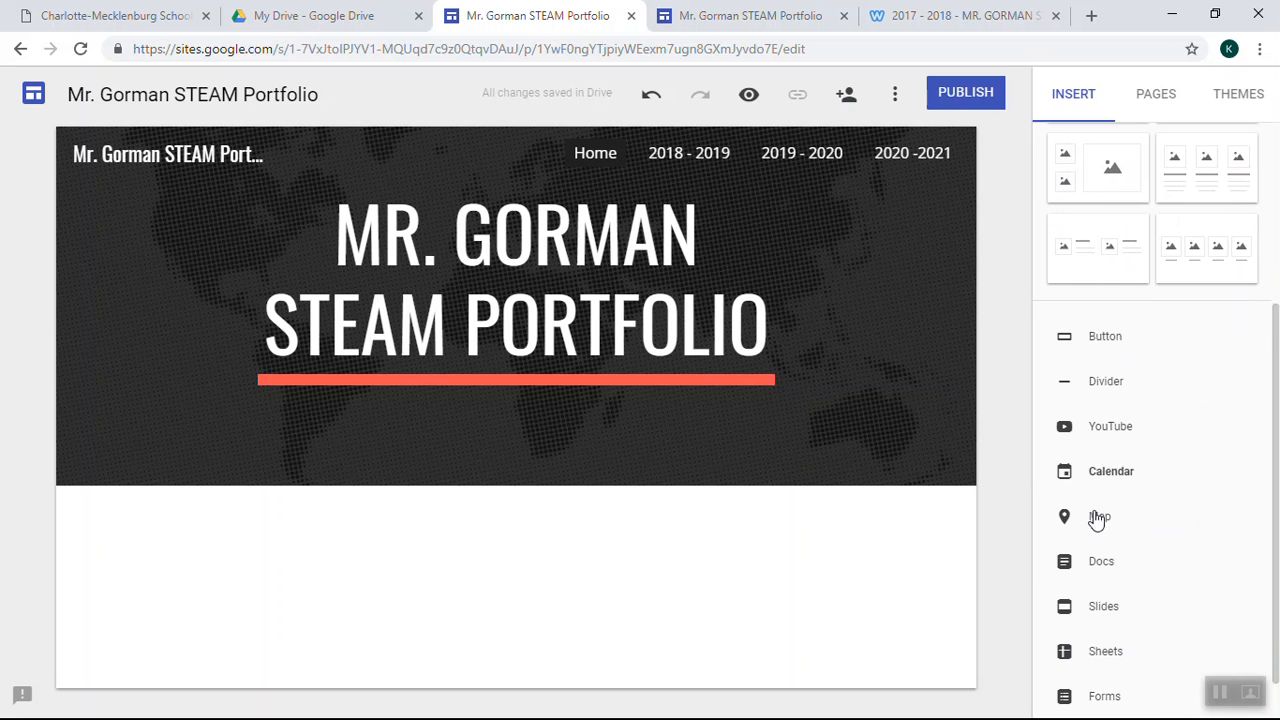
{"action": "scroll", "coordinate": [1163, 552], "scroll_direction": "down", "scroll_amount": 1}
{"action": "scroll", "coordinate": [1160, 540], "scroll_direction": "down", "scroll_amount": 1}
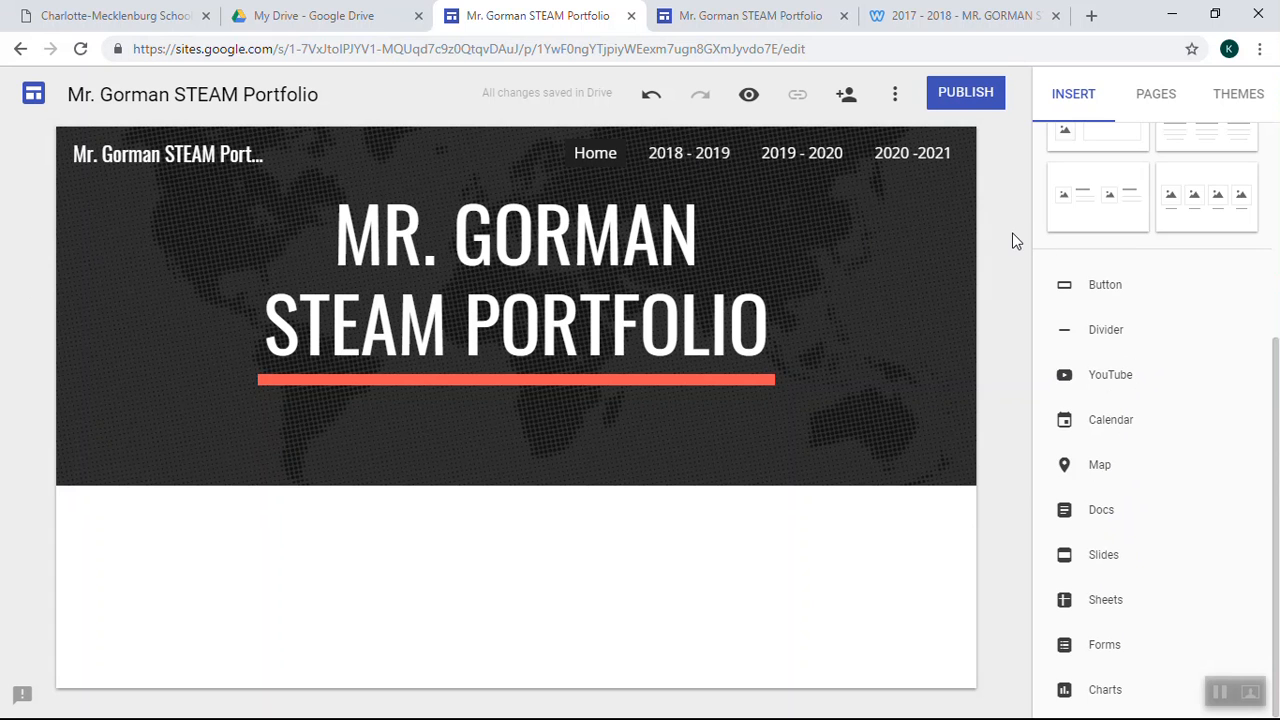
{"action": "scroll", "coordinate": [1132, 250], "scroll_direction": "up", "scroll_amount": 4}
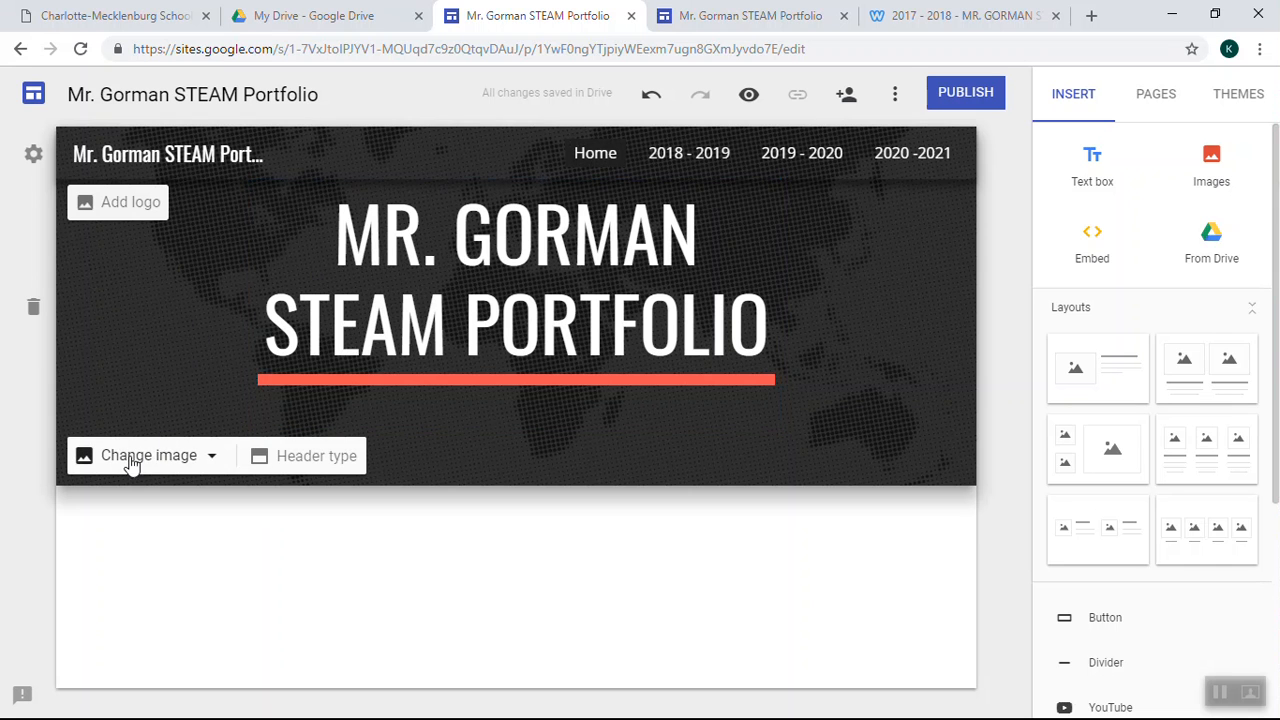
{"action": "left_click", "coordinate": [166, 466]}
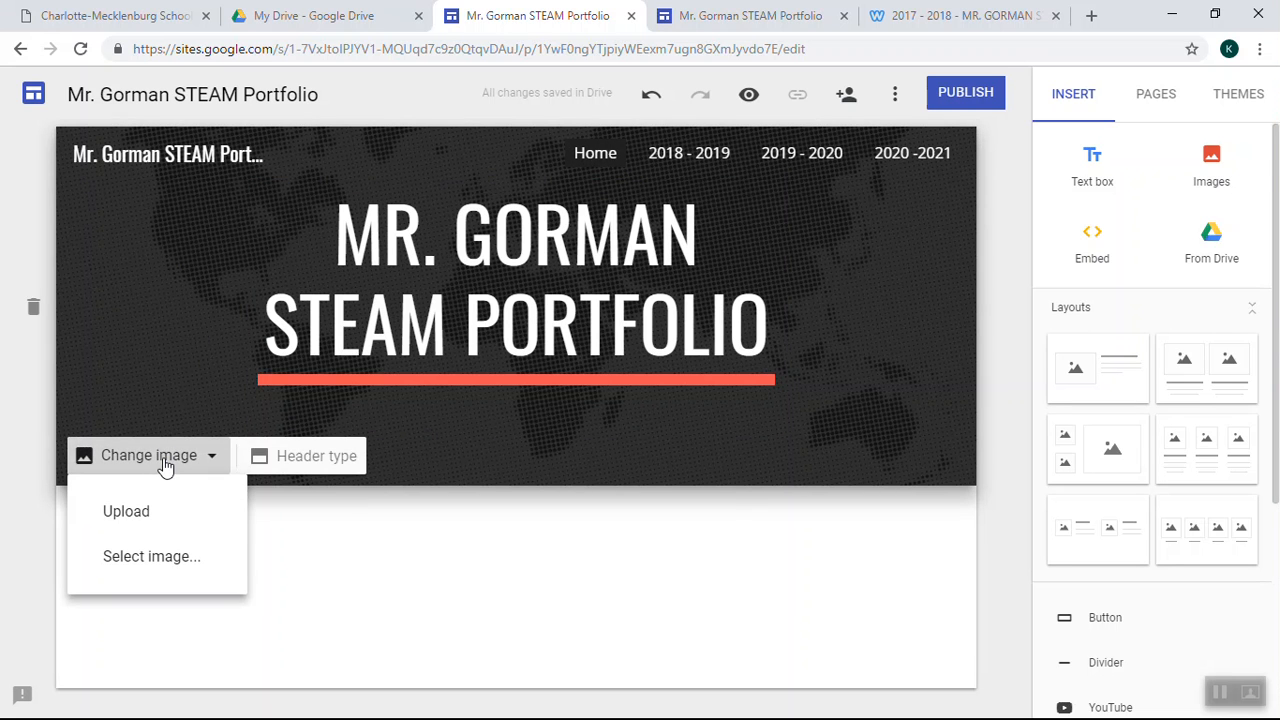
{"action": "left_click", "coordinate": [150, 518]}
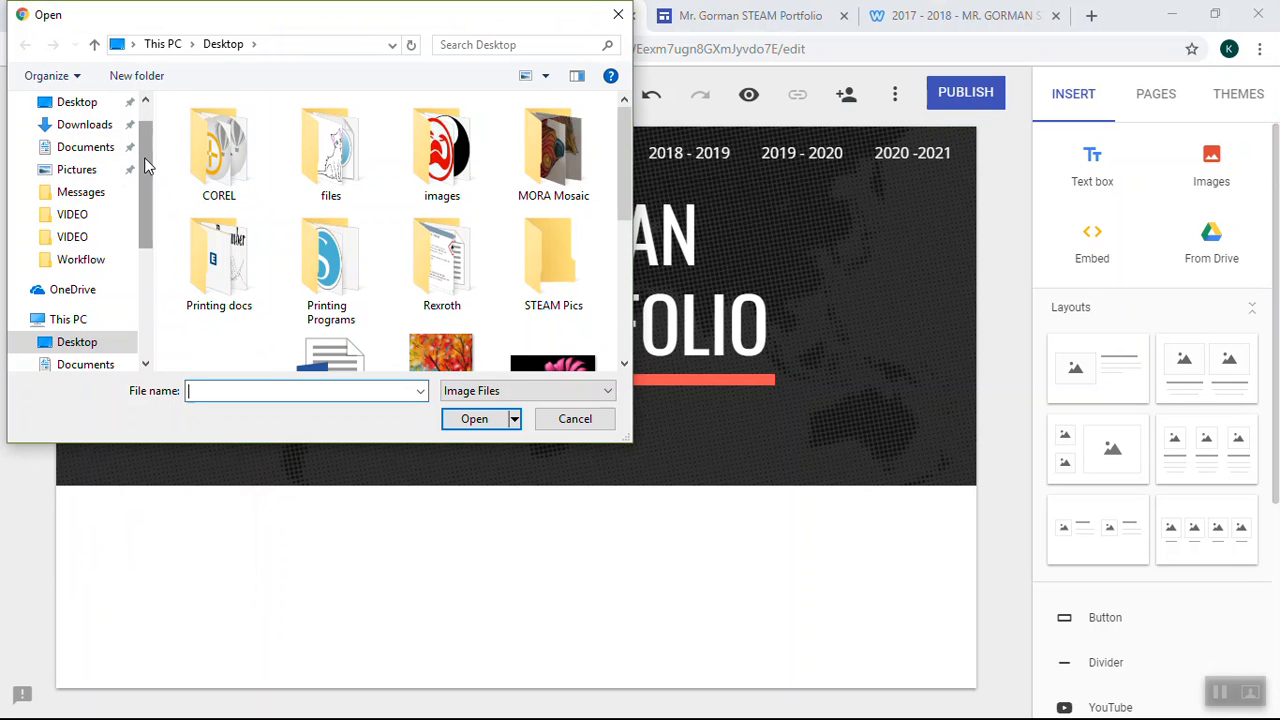
{"action": "left_click_drag", "start_coordinate": [144, 157], "coordinate": [164, 137]}
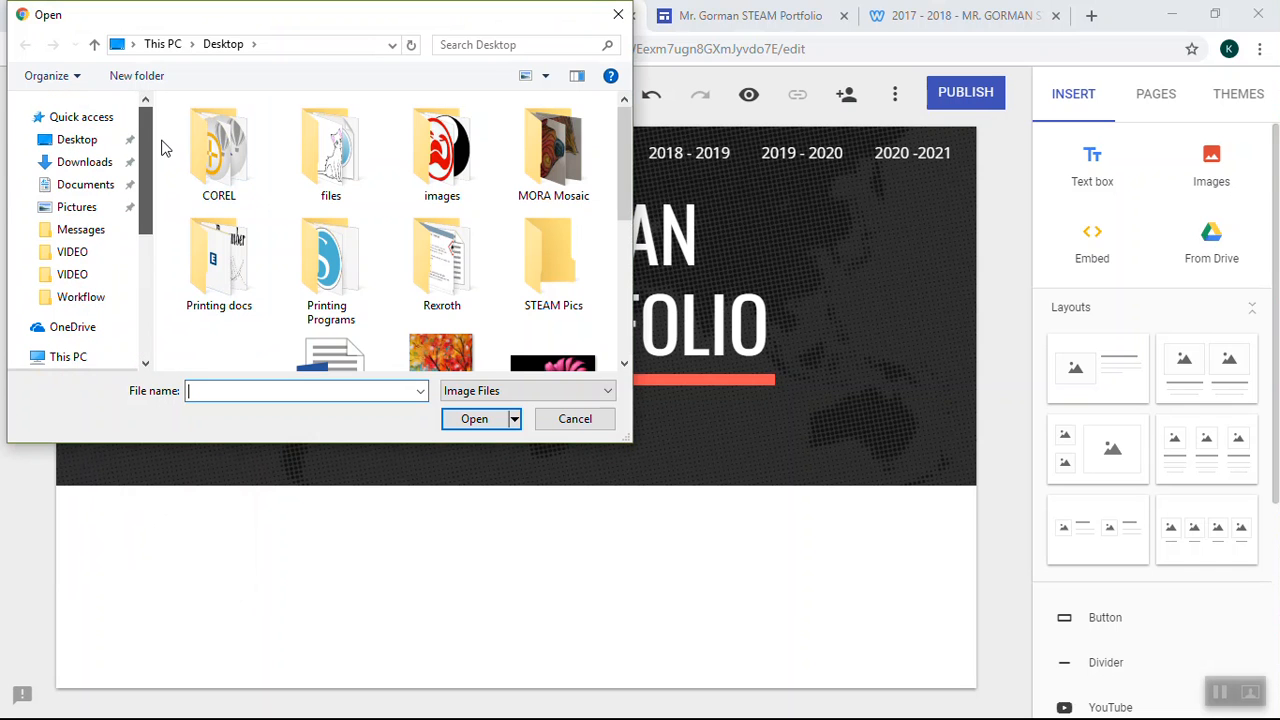
{"action": "left_click", "coordinate": [618, 14]}
Start selecting a new Home page header image and search Google images for "Global Warming"
{"action": "left_click", "coordinate": [177, 468]}
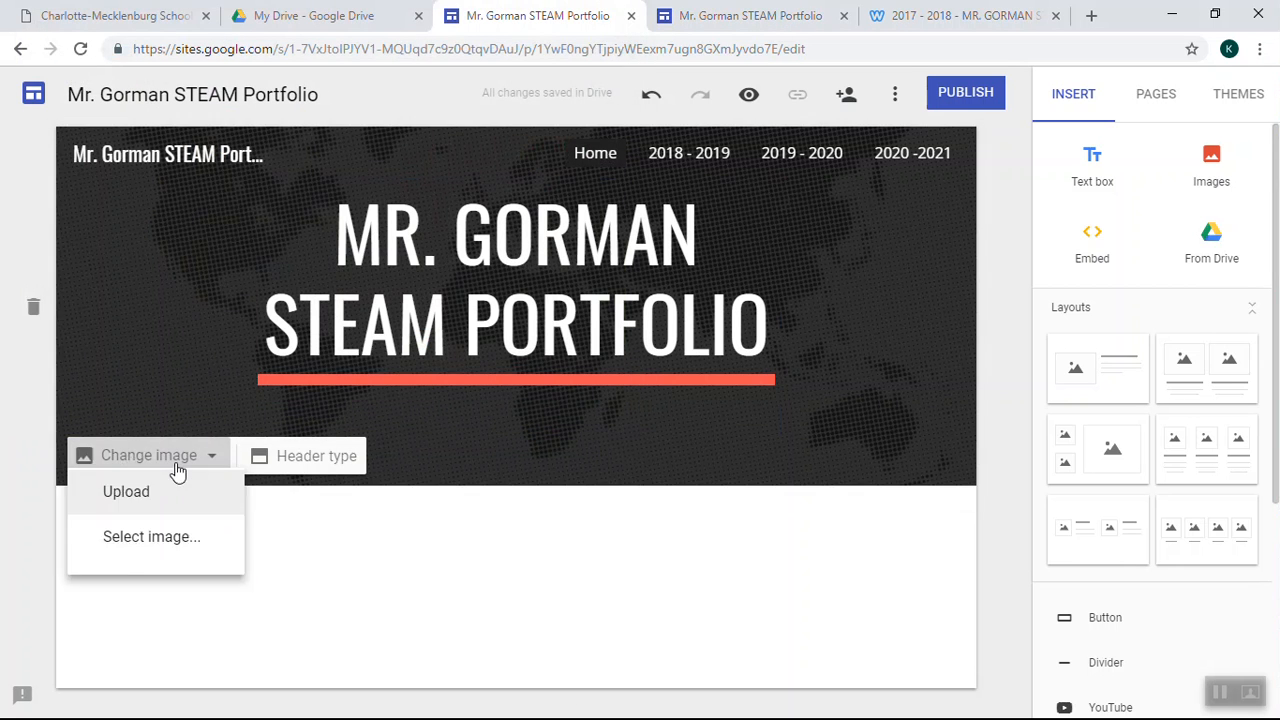
{"action": "left_click", "coordinate": [163, 558]}
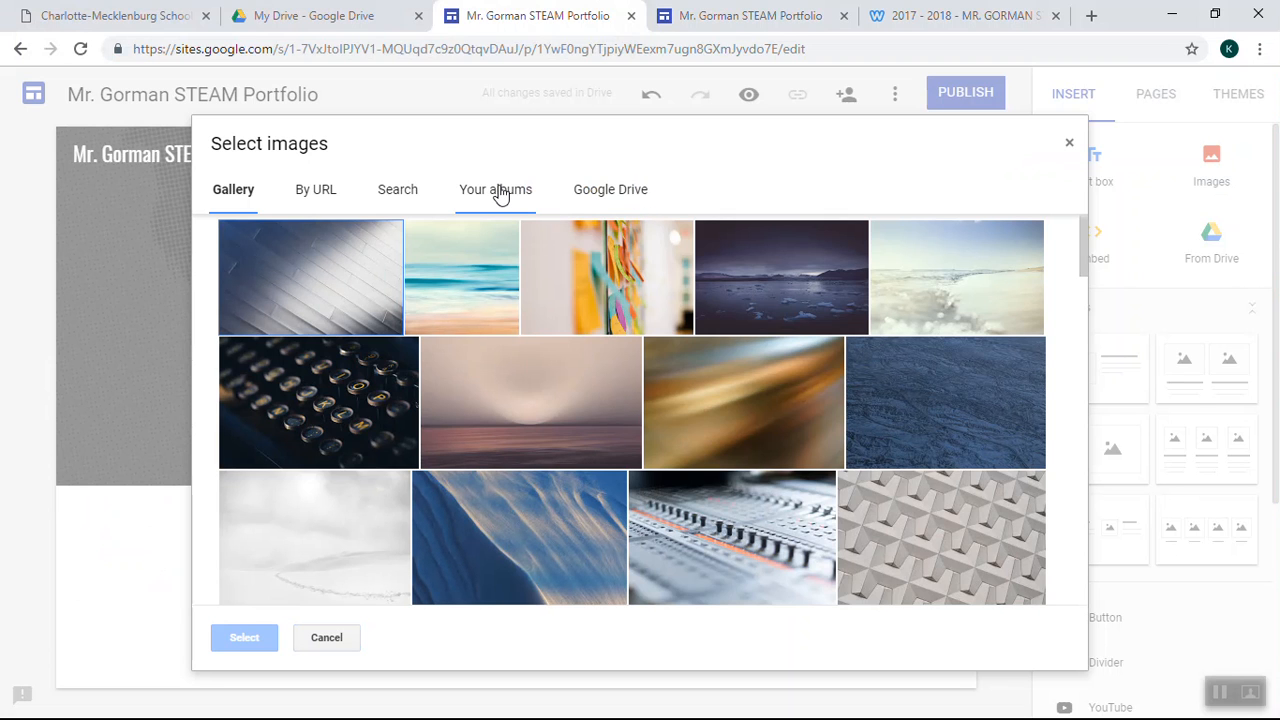
{"action": "left_click", "coordinate": [397, 197]}
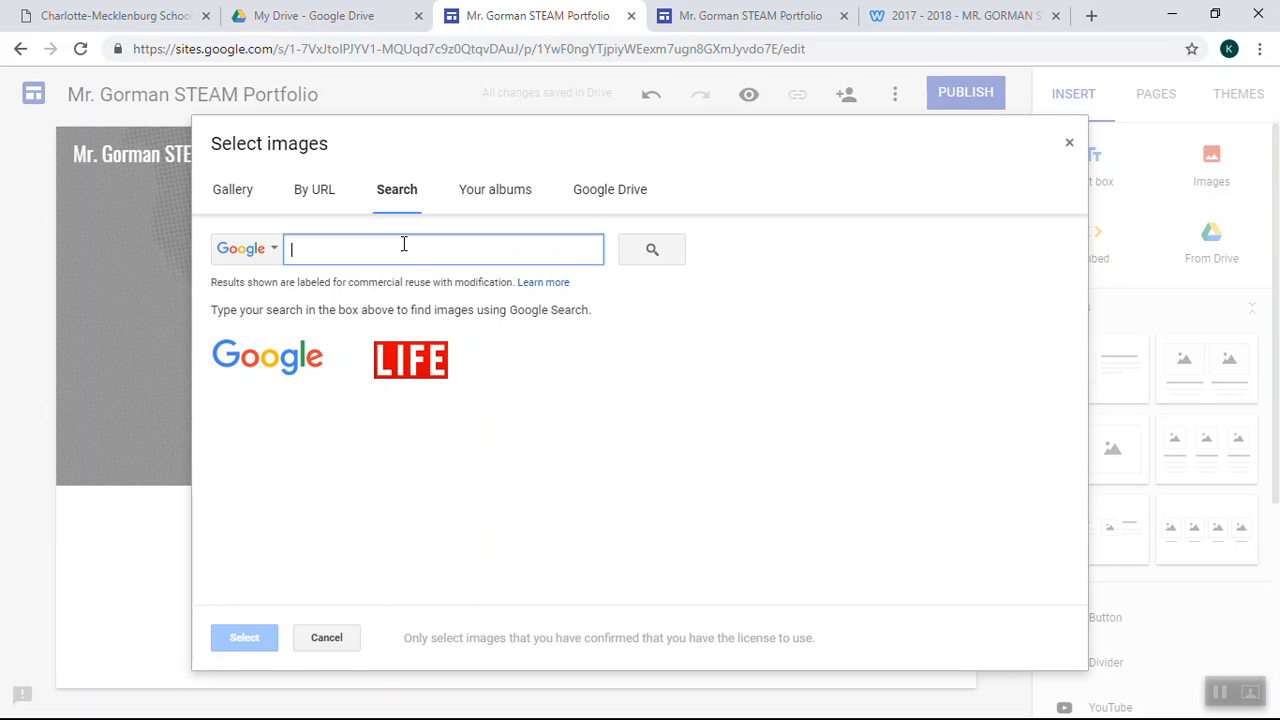
{"action": "type", "text": "G"}
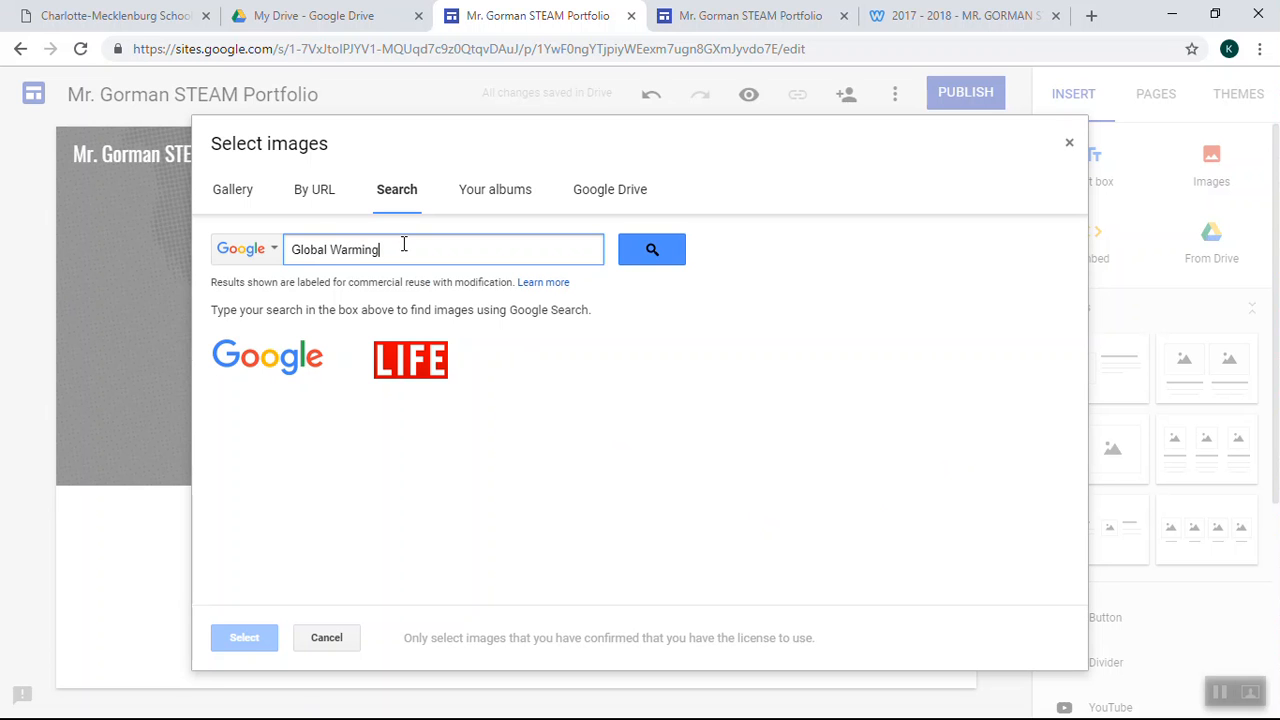
{"action": "type", "text": "lobal Warming"}
{"action": "key", "text": "Return"}
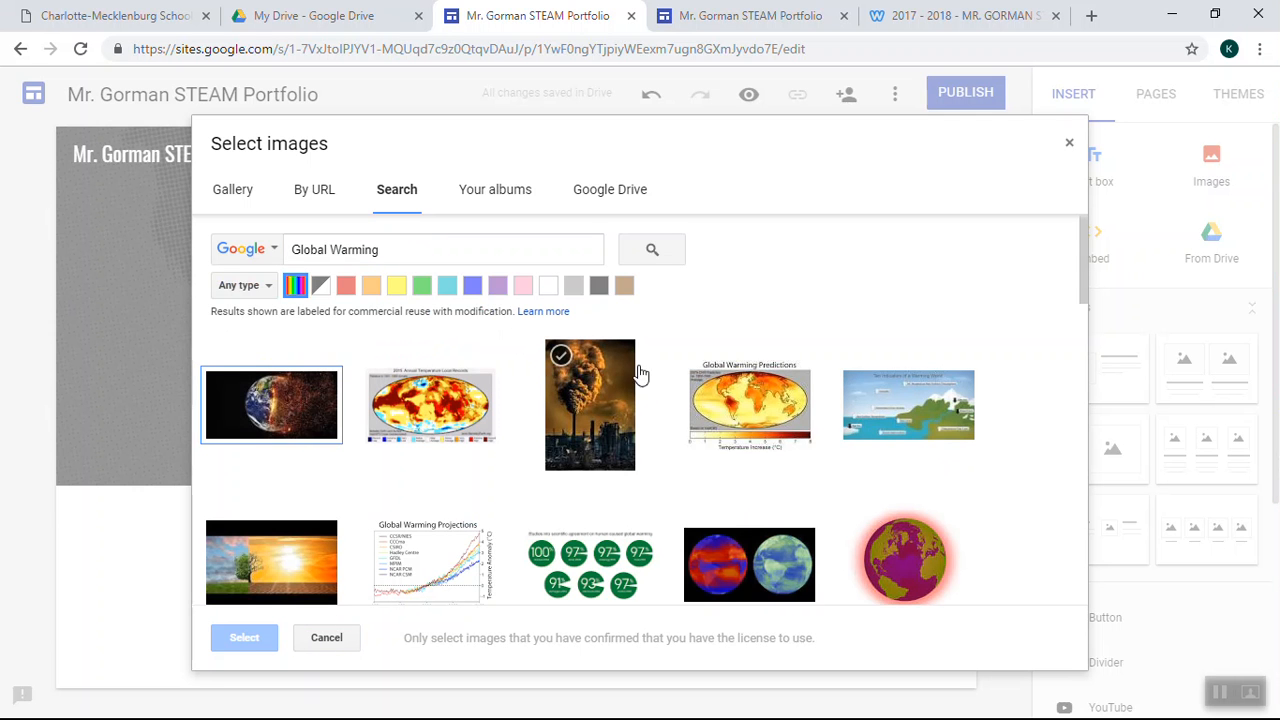
Look through the "Global Warming" image results for a suitable header picture
{"action": "scroll", "coordinate": [805, 300], "scroll_direction": "down", "scroll_amount": 5}
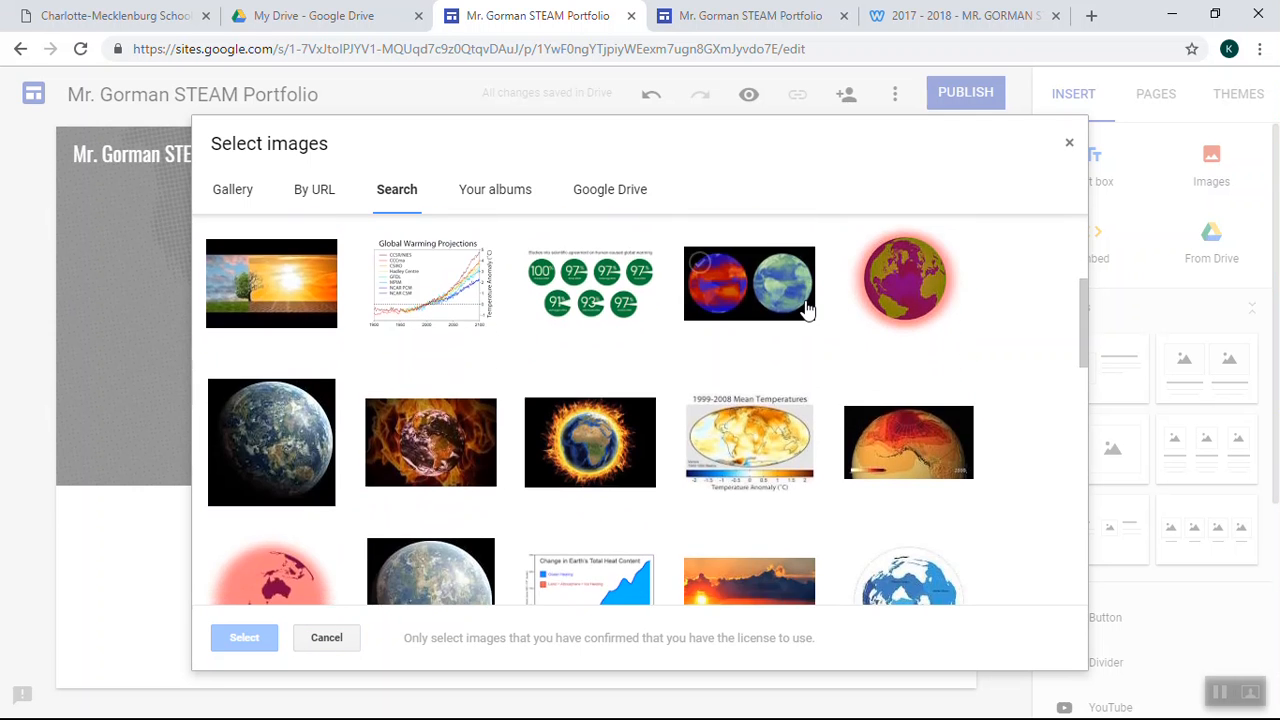
{"action": "scroll", "coordinate": [807, 310], "scroll_direction": "down", "scroll_amount": 3}
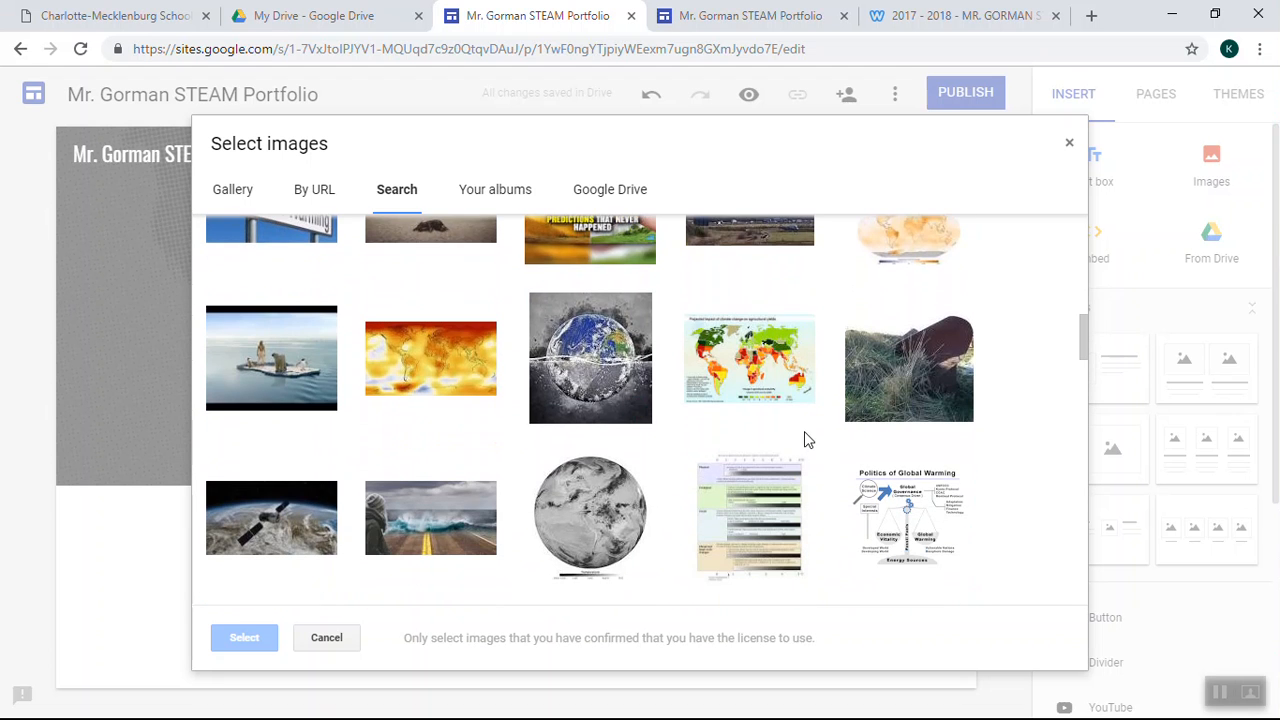
{"action": "scroll", "coordinate": [663, 434], "scroll_direction": "down", "scroll_amount": 3}
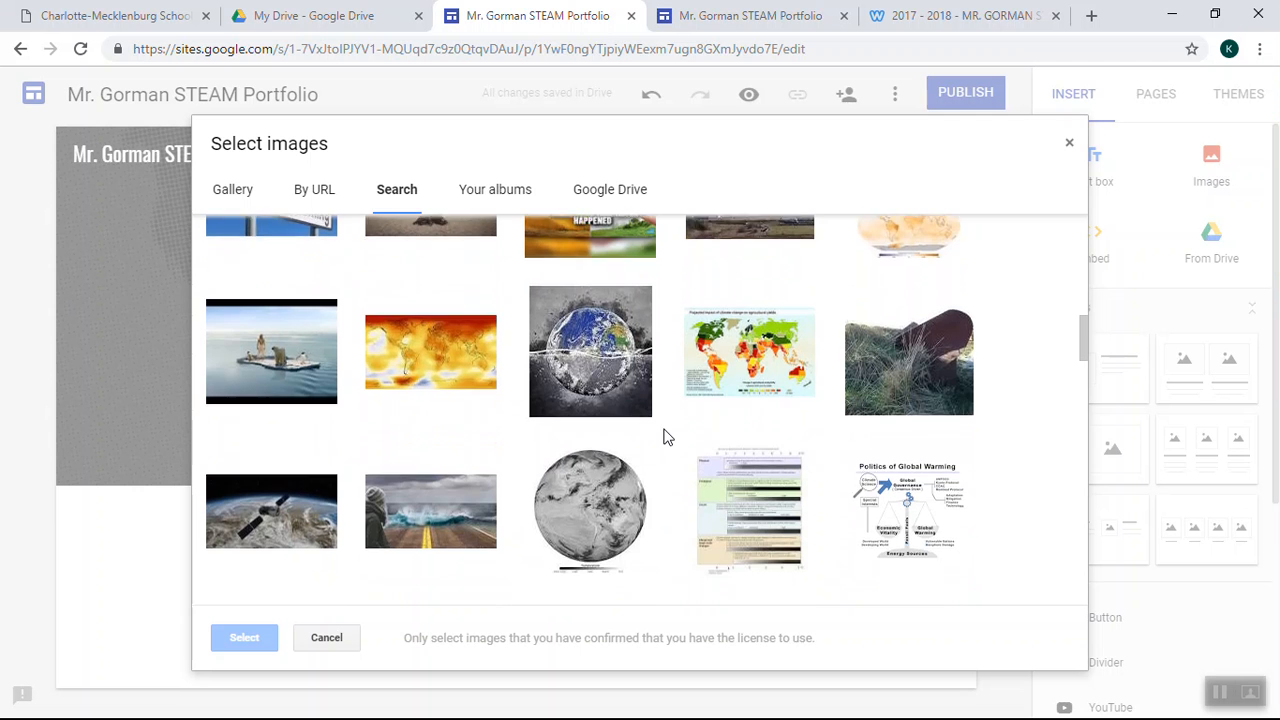
{"action": "scroll", "coordinate": [668, 437], "scroll_direction": "down", "scroll_amount": 3}
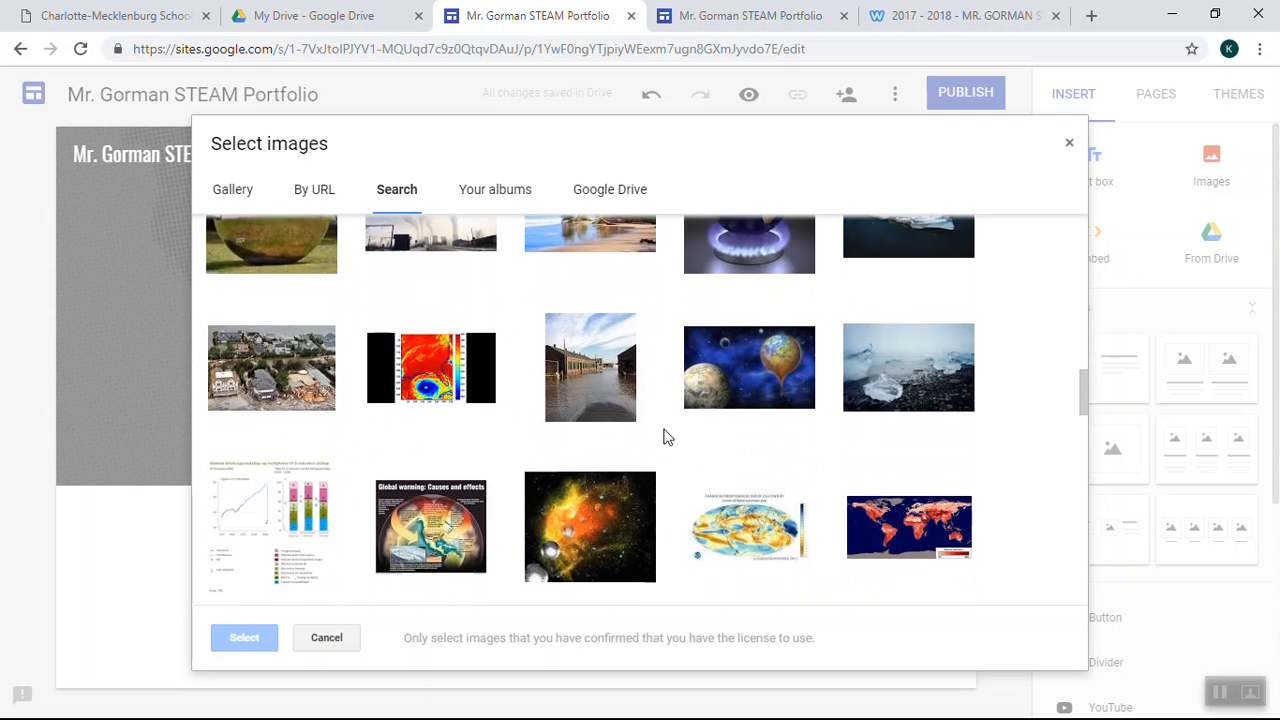
{"action": "scroll", "coordinate": [668, 437], "scroll_direction": "down", "scroll_amount": 9}
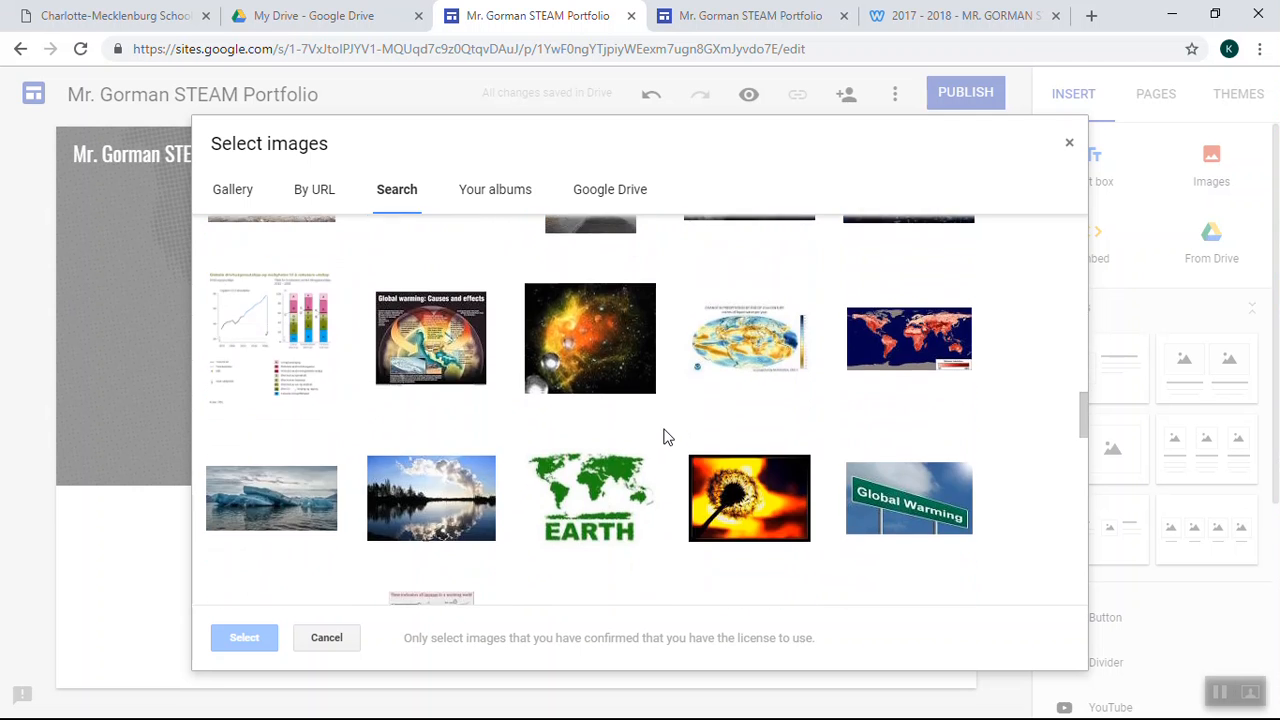
{"action": "scroll", "coordinate": [668, 437], "scroll_direction": "down", "scroll_amount": 3}
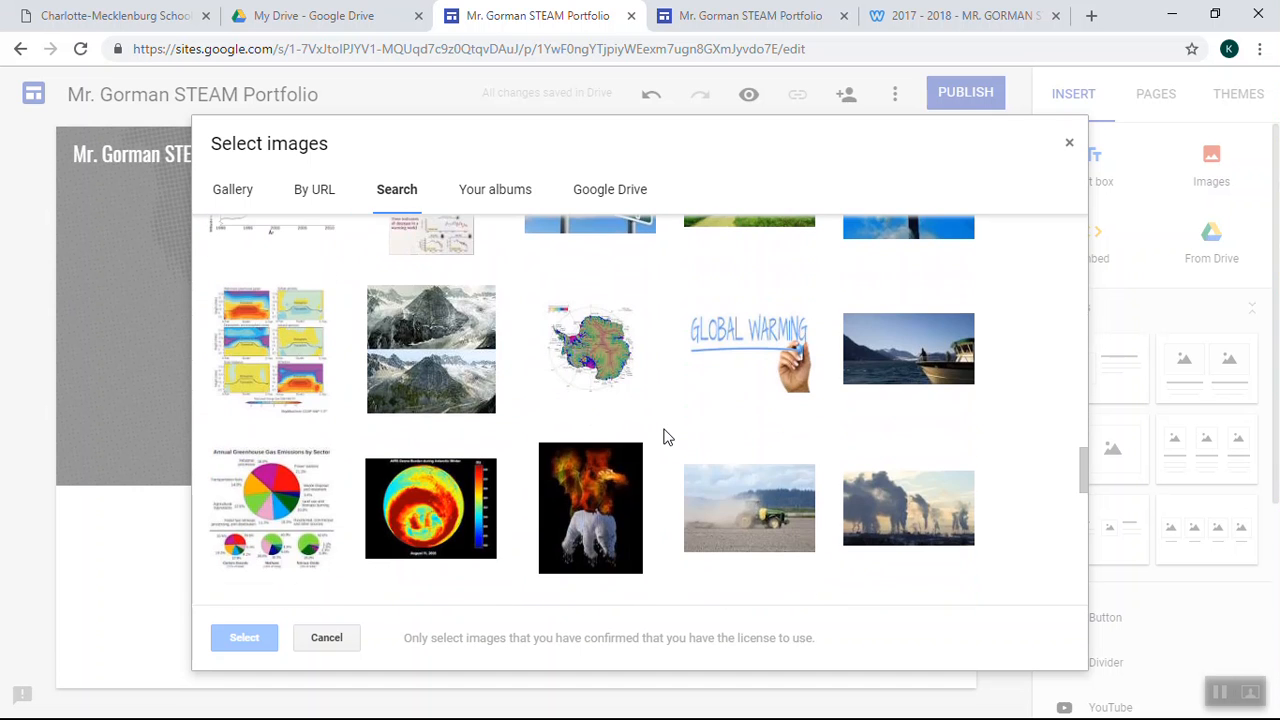
{"action": "scroll", "coordinate": [655, 502], "scroll_direction": "down", "scroll_amount": 3}
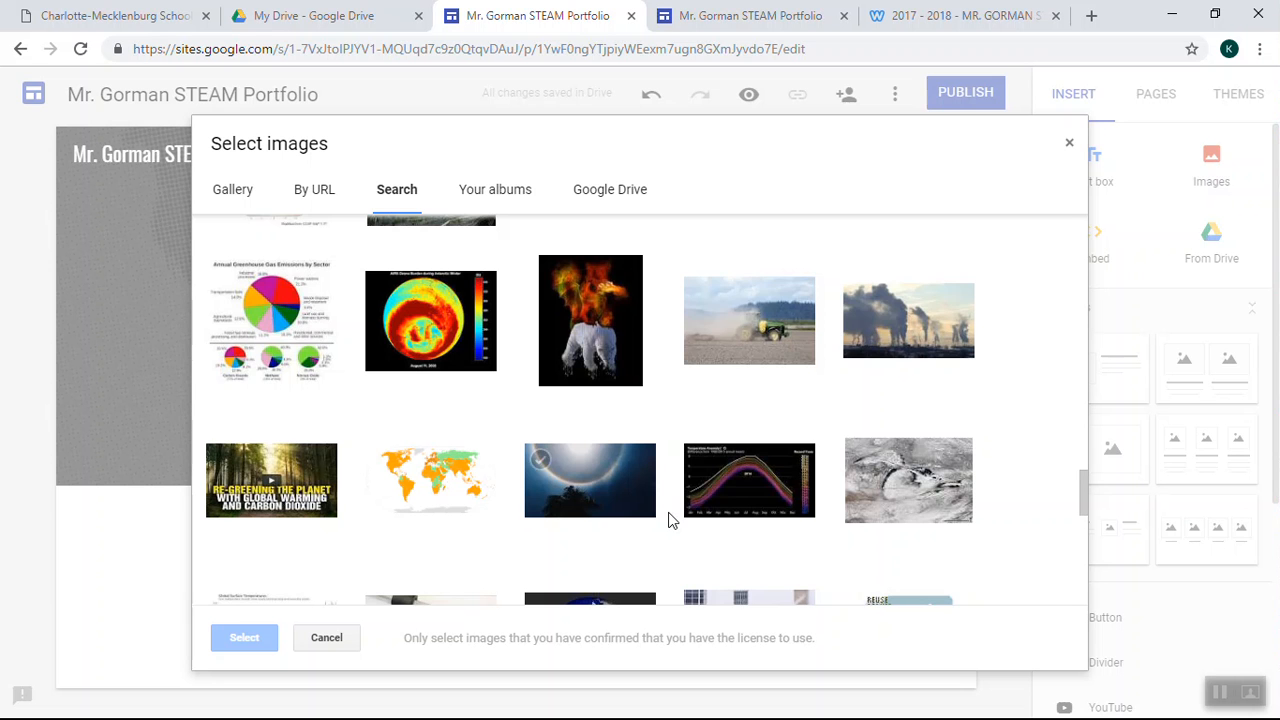
{"action": "scroll", "coordinate": [670, 523], "scroll_direction": "down", "scroll_amount": 3}
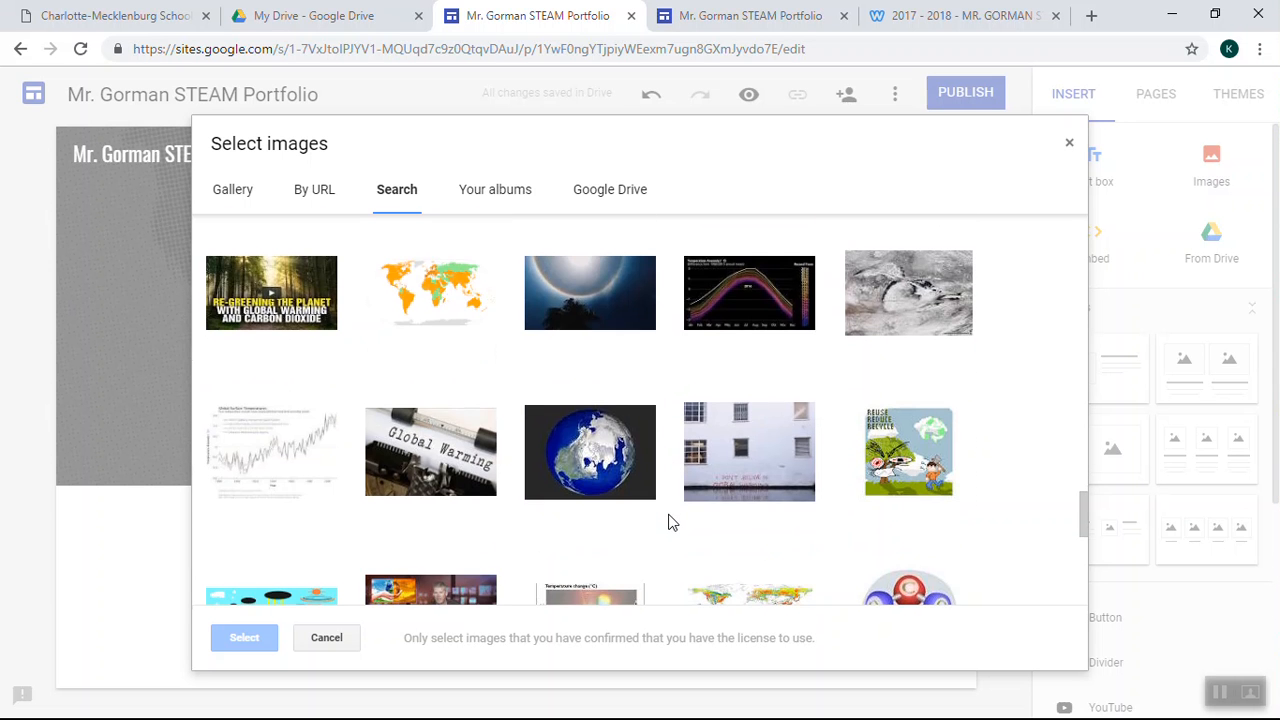
{"action": "scroll", "coordinate": [670, 523], "scroll_direction": "down", "scroll_amount": 3}
{"action": "scroll", "coordinate": [670, 523], "scroll_direction": "down", "scroll_amount": 4}
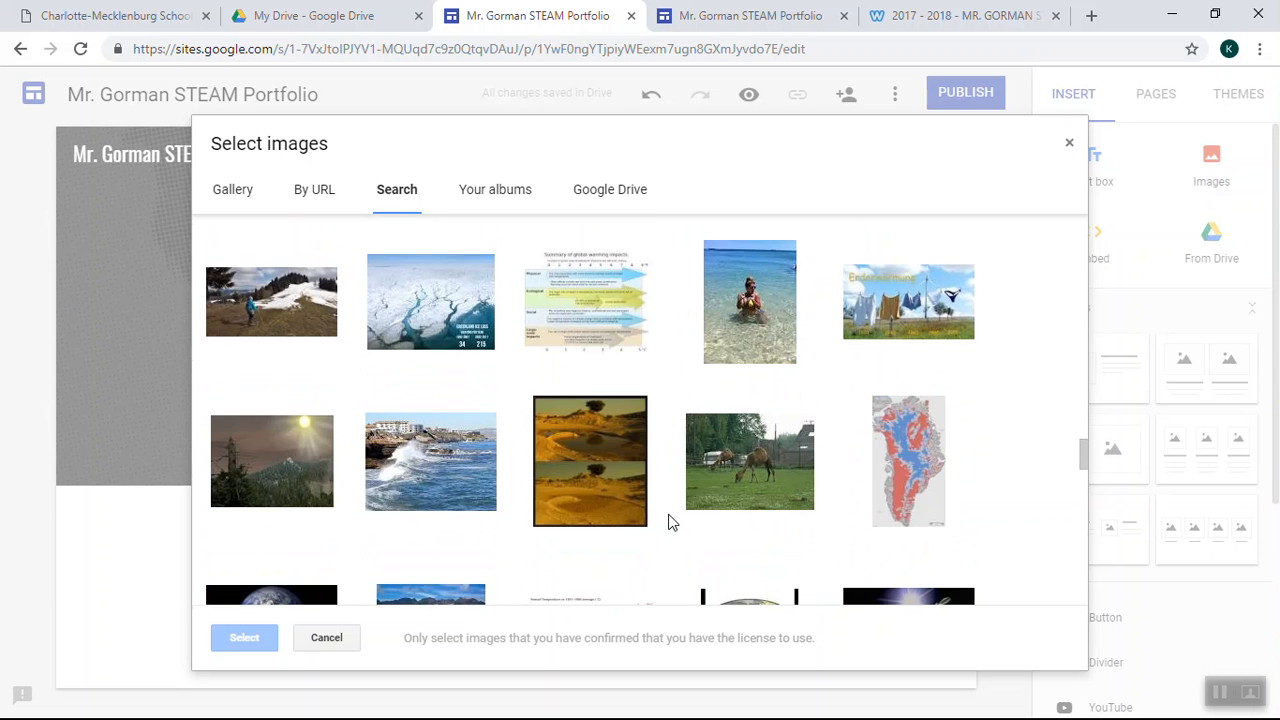
{"action": "scroll", "coordinate": [670, 523], "scroll_direction": "down", "scroll_amount": 6}
{"action": "scroll", "coordinate": [670, 523], "scroll_direction": "down", "scroll_amount": 10}
{"action": "scroll", "coordinate": [670, 523], "scroll_direction": "up", "scroll_amount": 20}
Refine the image search to "Global Warming polar bear" and set the photo of the bear walking on the dark shore as the header image
{"action": "left_click", "coordinate": [396, 249]}
{"action": "type", "text": "pola"}
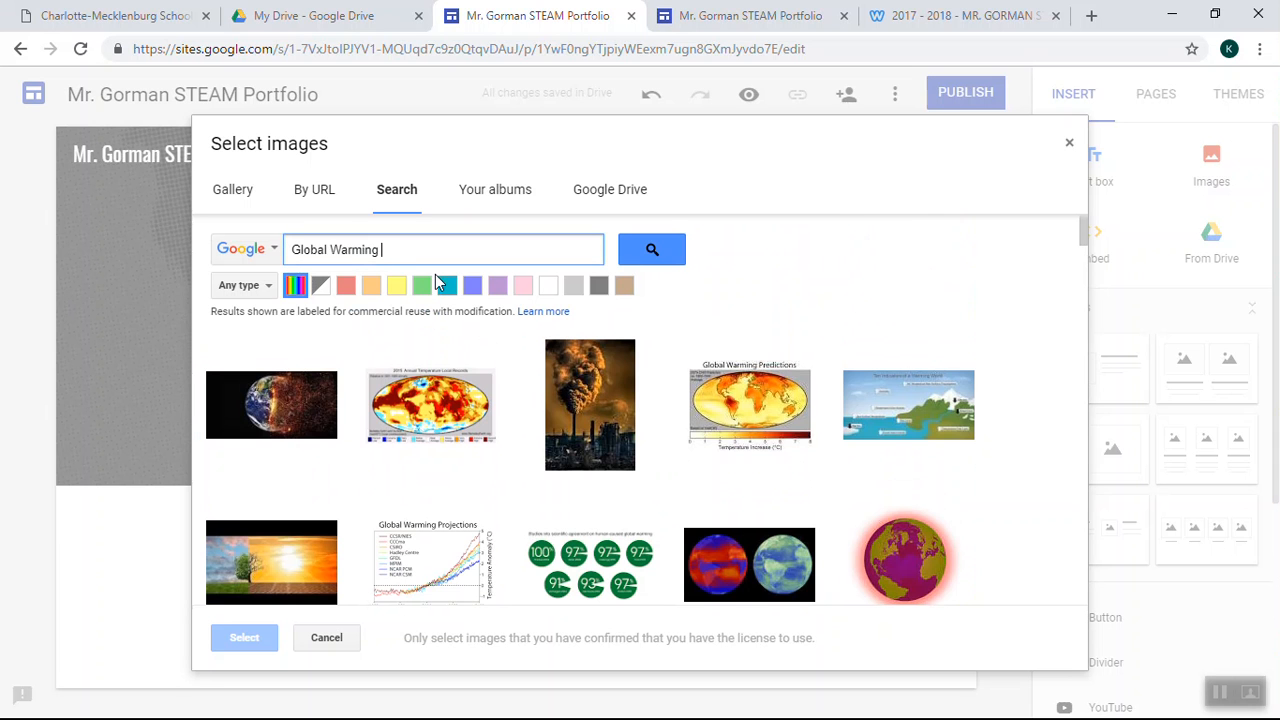
{"action": "type", "text": "r bear"}
{"action": "key", "text": "Return"}
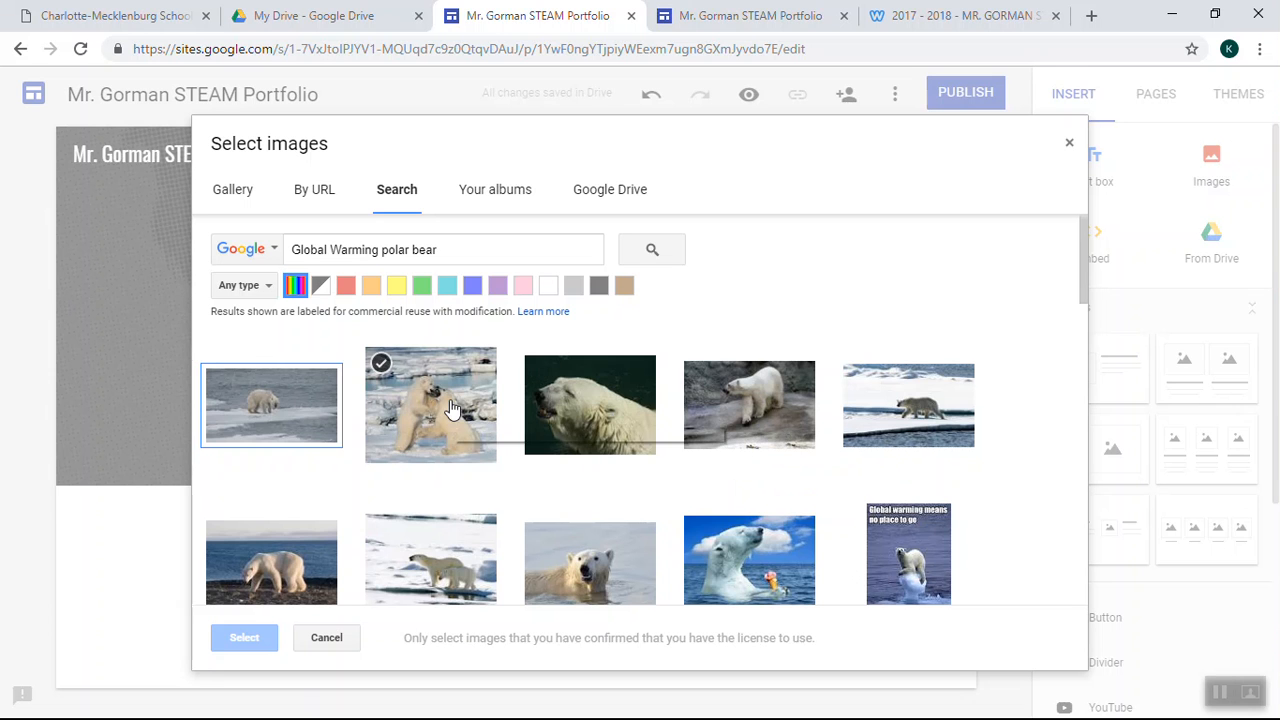
{"action": "scroll", "coordinate": [580, 468], "scroll_direction": "down", "scroll_amount": 2}
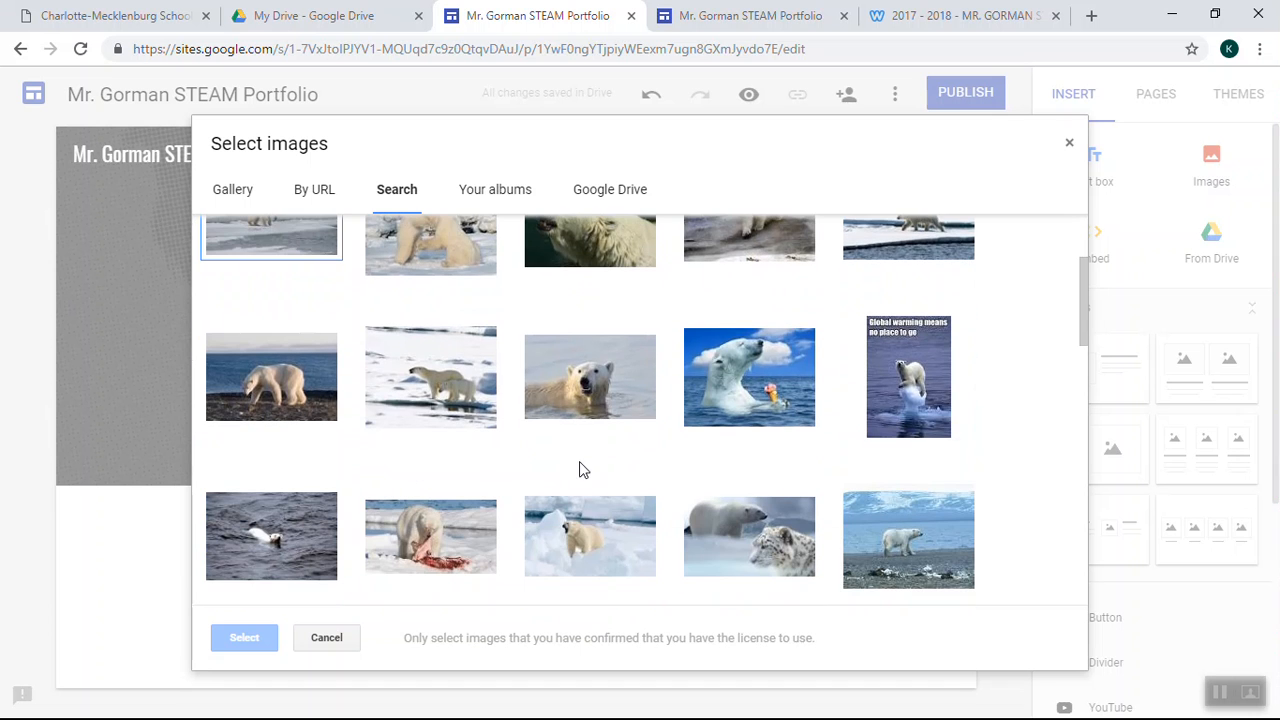
{"action": "left_click", "coordinate": [268, 382]}
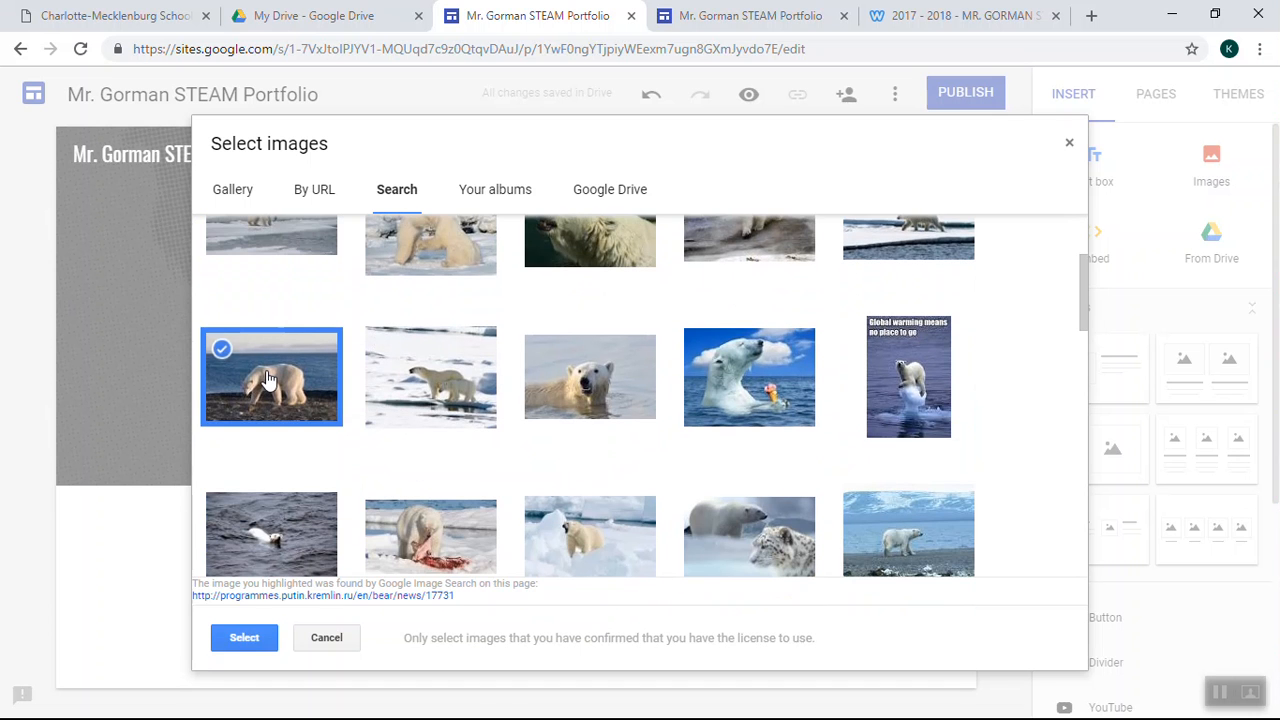
{"action": "left_click", "coordinate": [244, 638]}
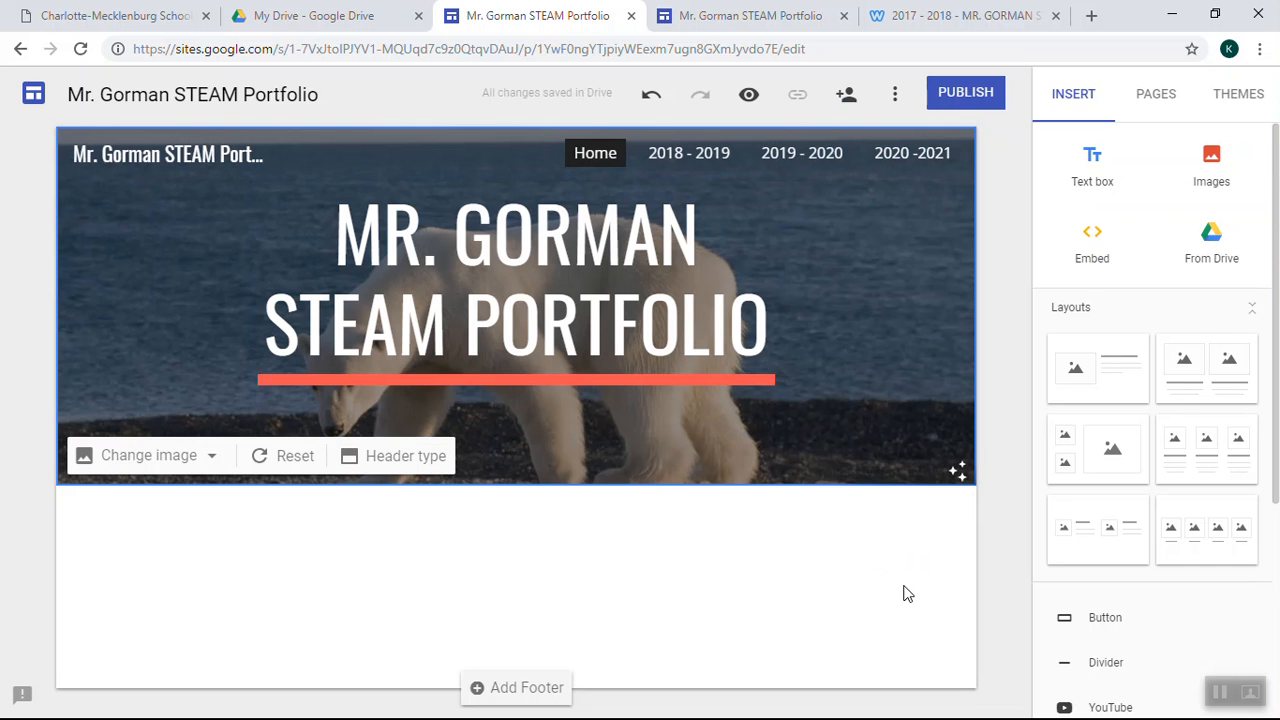
Insert the layout with two side-by-side images, each with a heading and text beneath, below the Home page header
{"action": "scroll", "coordinate": [1196, 407], "scroll_direction": "down", "scroll_amount": 3}
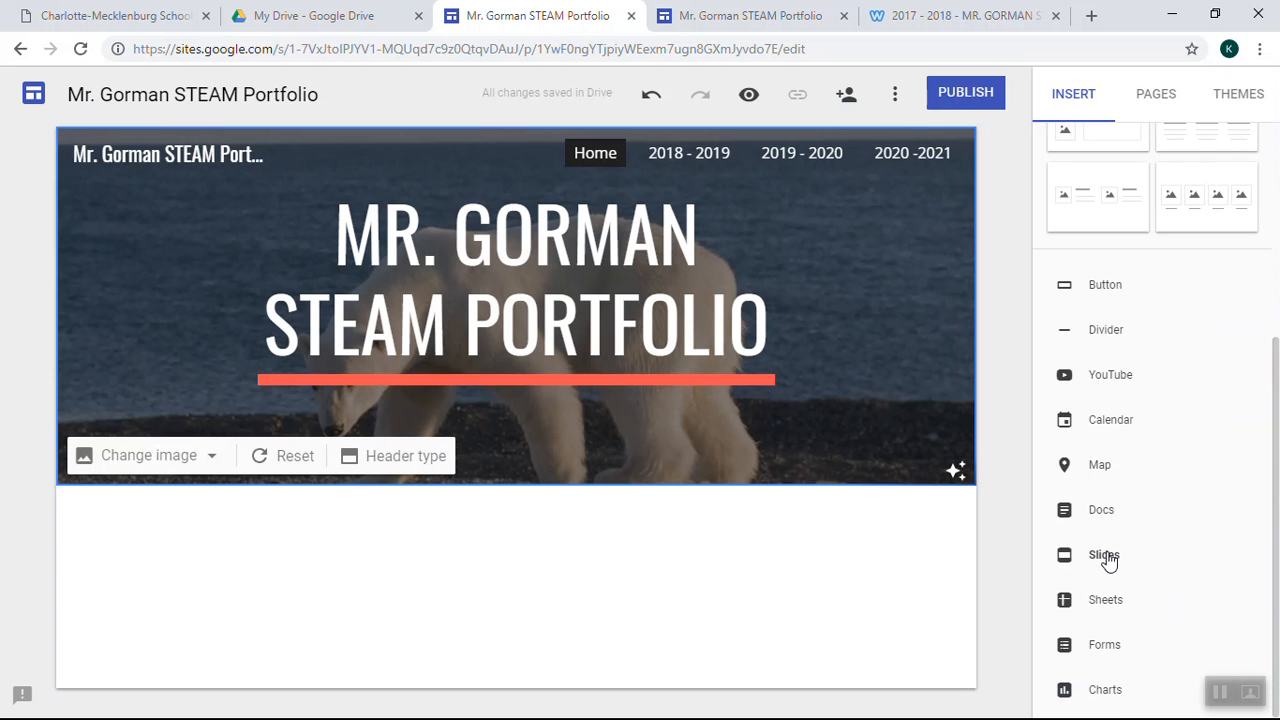
{"action": "scroll", "coordinate": [1171, 414], "scroll_direction": "up", "scroll_amount": 3}
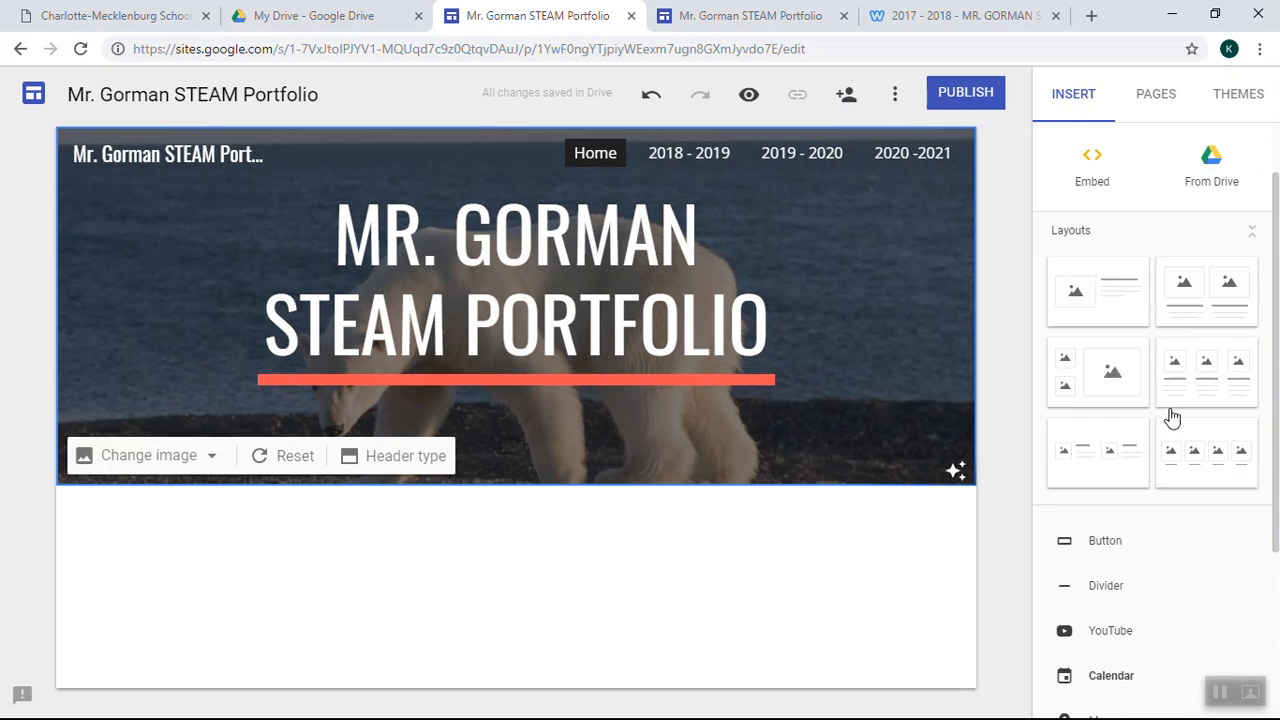
{"action": "scroll", "coordinate": [1168, 449], "scroll_direction": "down", "scroll_amount": 3}
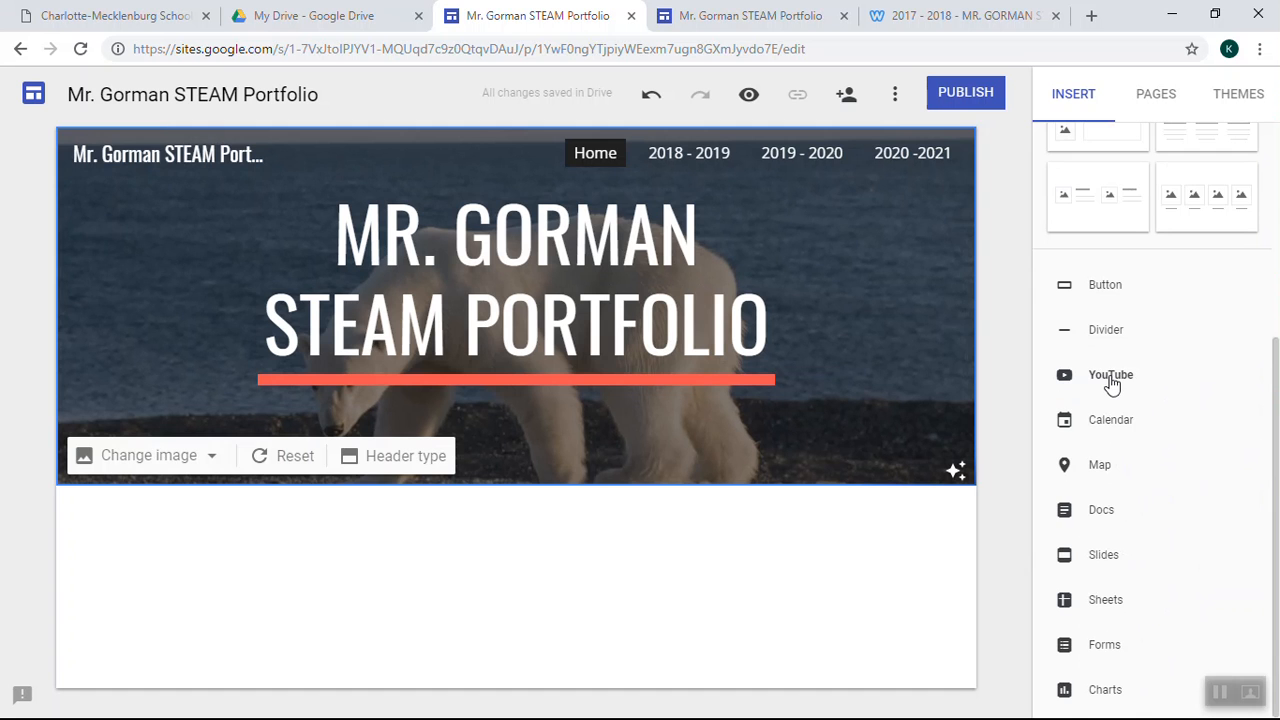
{"action": "scroll", "coordinate": [1196, 403], "scroll_direction": "up", "scroll_amount": 3}
{"action": "scroll", "coordinate": [1196, 403], "scroll_direction": "down", "scroll_amount": 1}
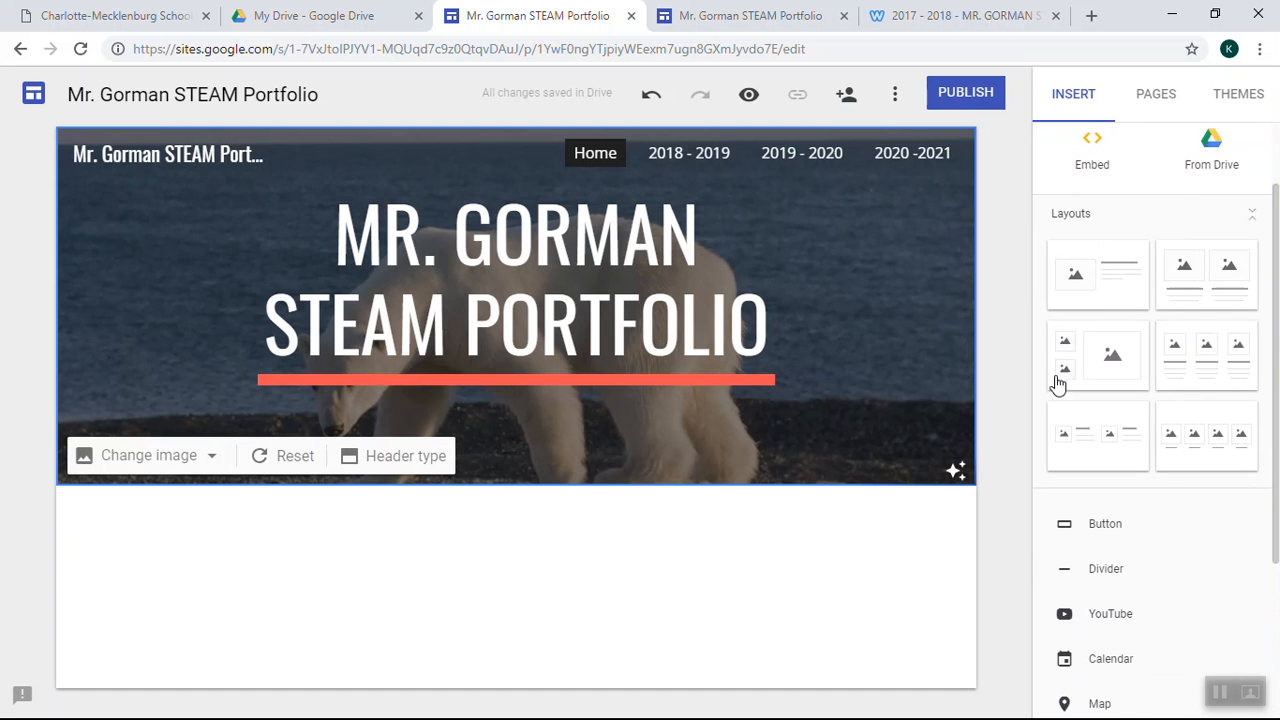
{"action": "left_click", "coordinate": [1226, 268]}
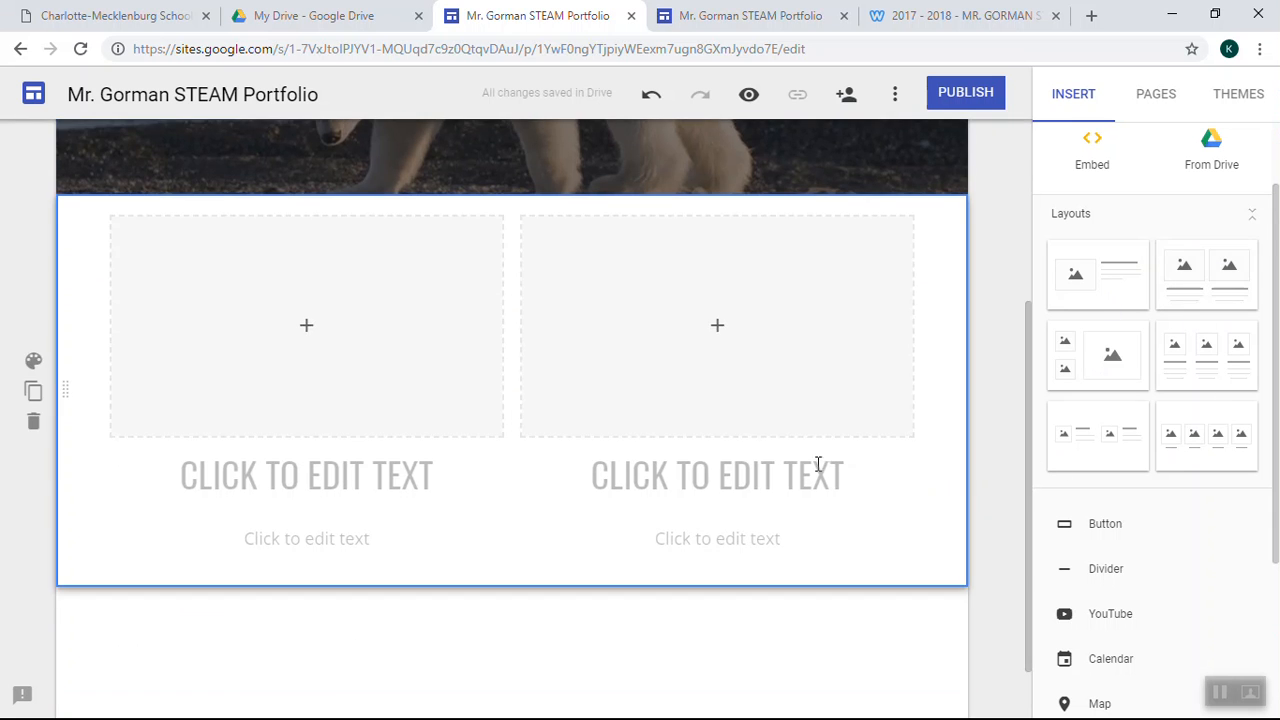
{"action": "scroll", "coordinate": [373, 676], "scroll_direction": "down", "scroll_amount": 1}
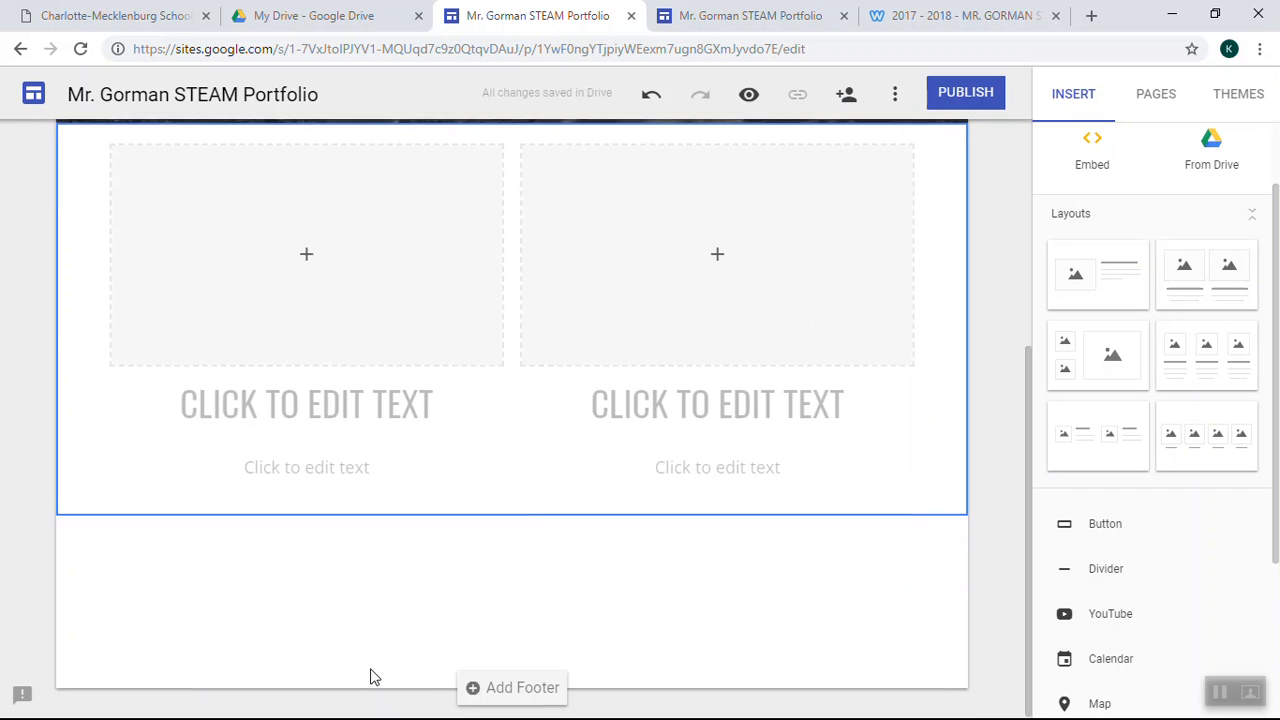
{"action": "scroll", "coordinate": [371, 674], "scroll_direction": "up", "scroll_amount": 3}
{"action": "scroll", "coordinate": [371, 670], "scroll_direction": "down", "scroll_amount": 3}
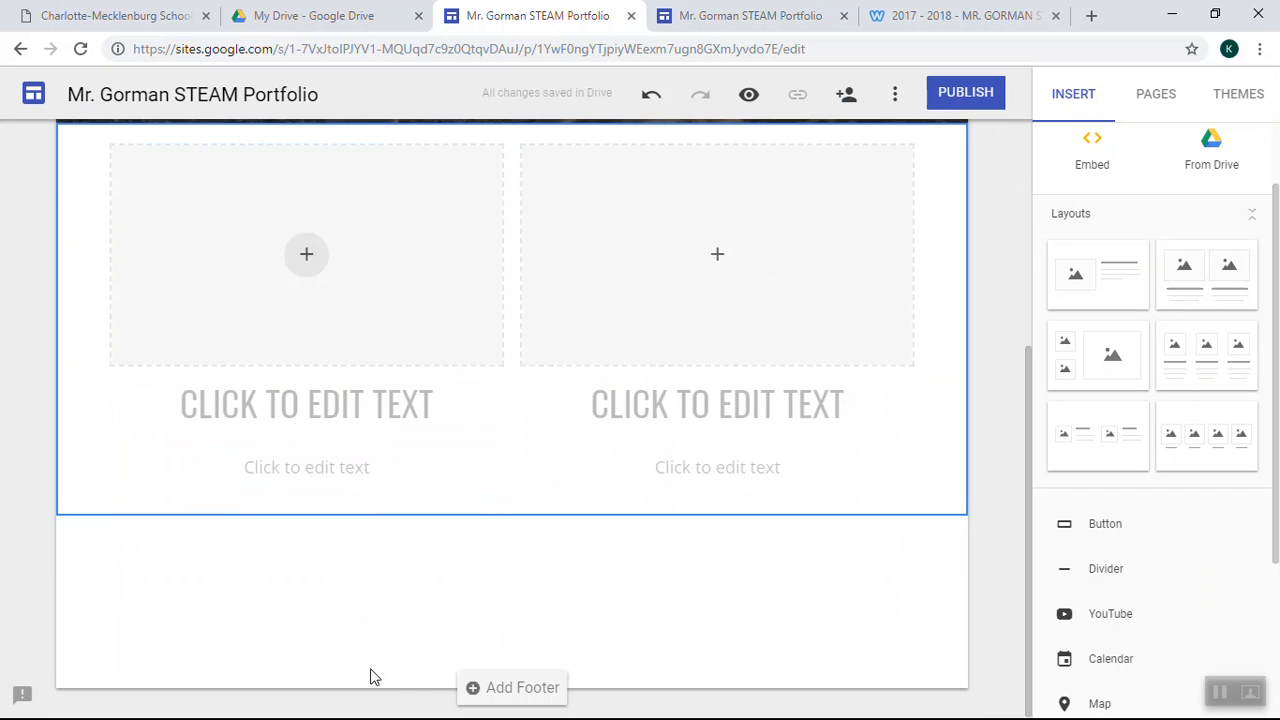
Title the two columns of the new layout "ARTIST" and "TEACHER", in that order
{"action": "left_click", "coordinate": [325, 404]}
{"action": "type", "text": "AR"}
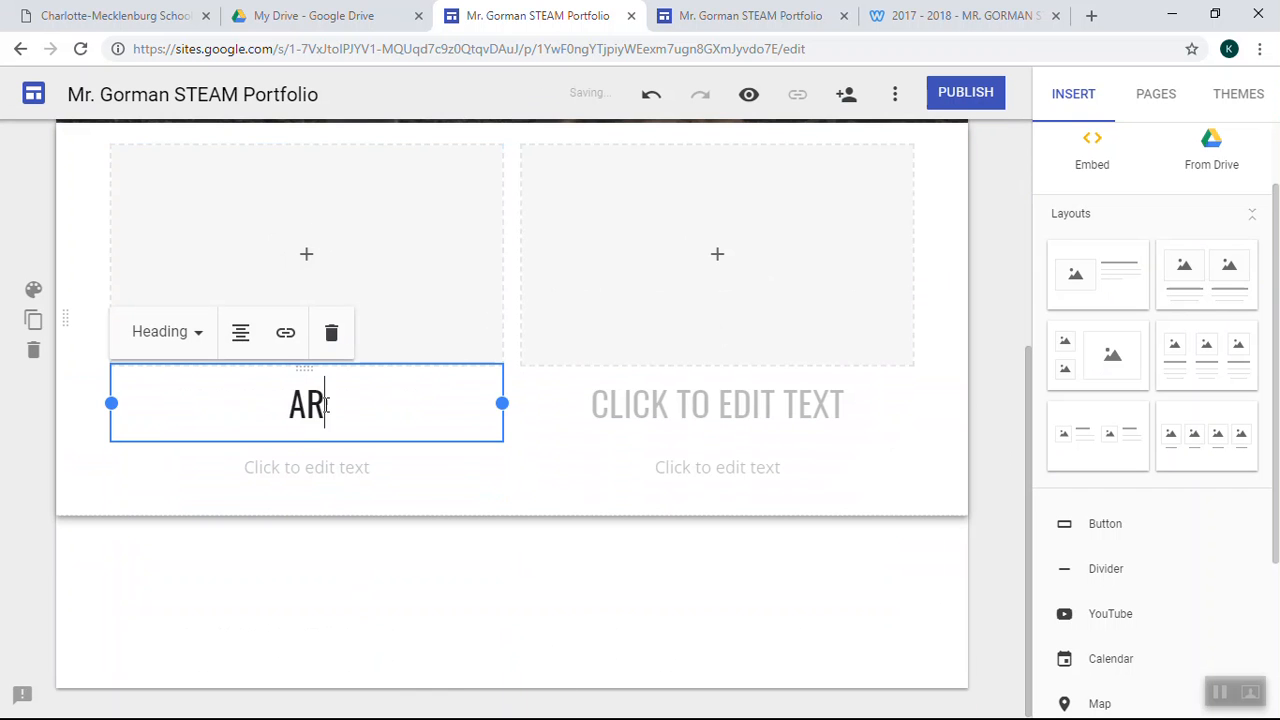
{"action": "type", "text": "TIST"}
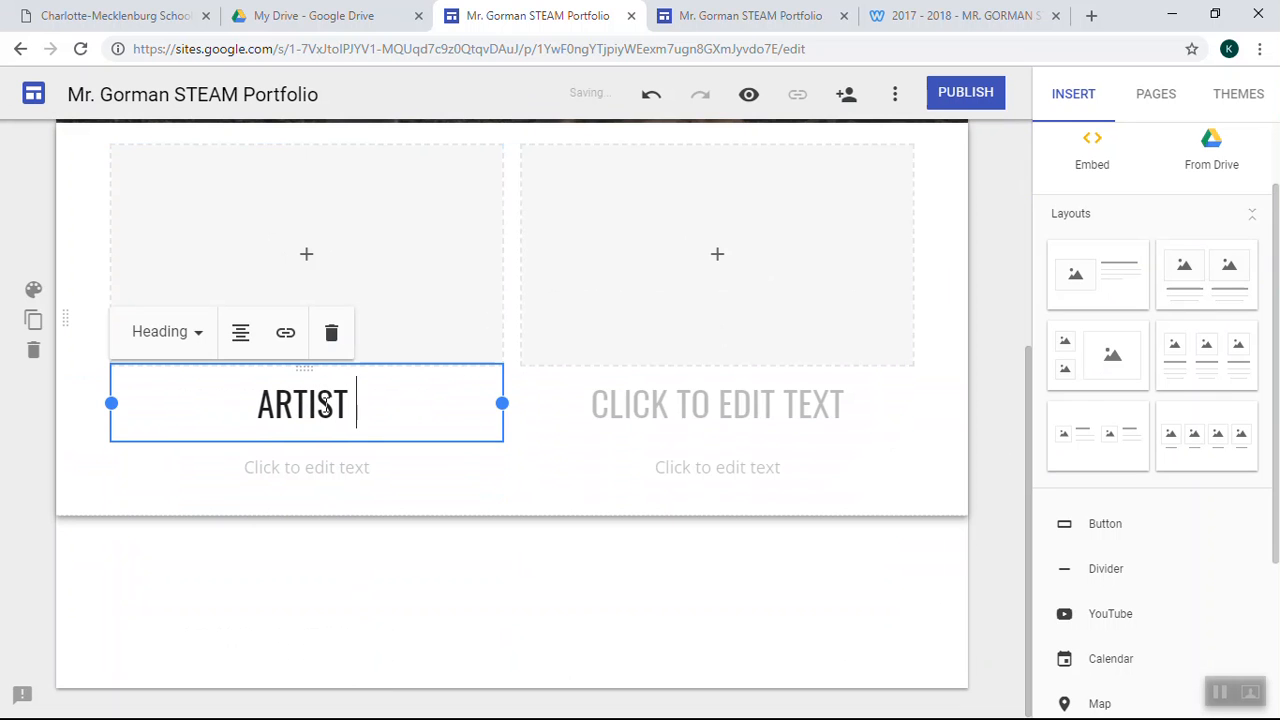
{"action": "left_click", "coordinate": [672, 405]}
{"action": "type", "text": "T"}
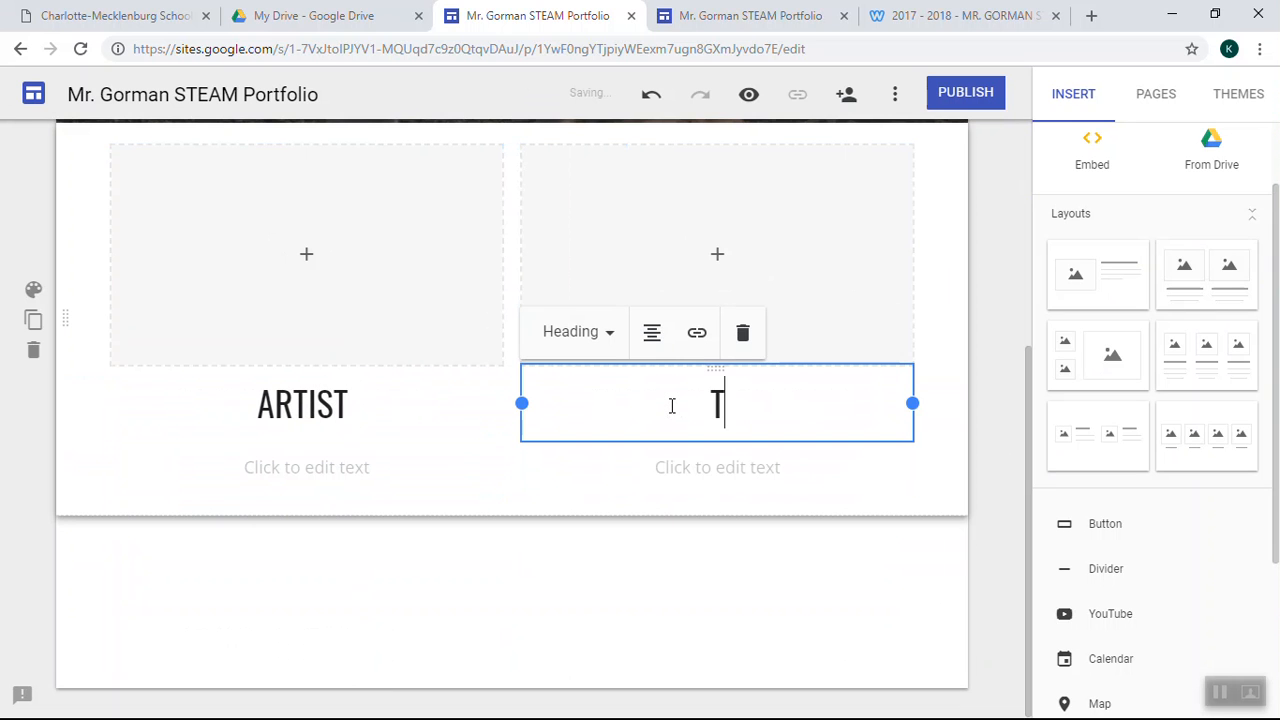
{"action": "type", "text": "EACHER"}
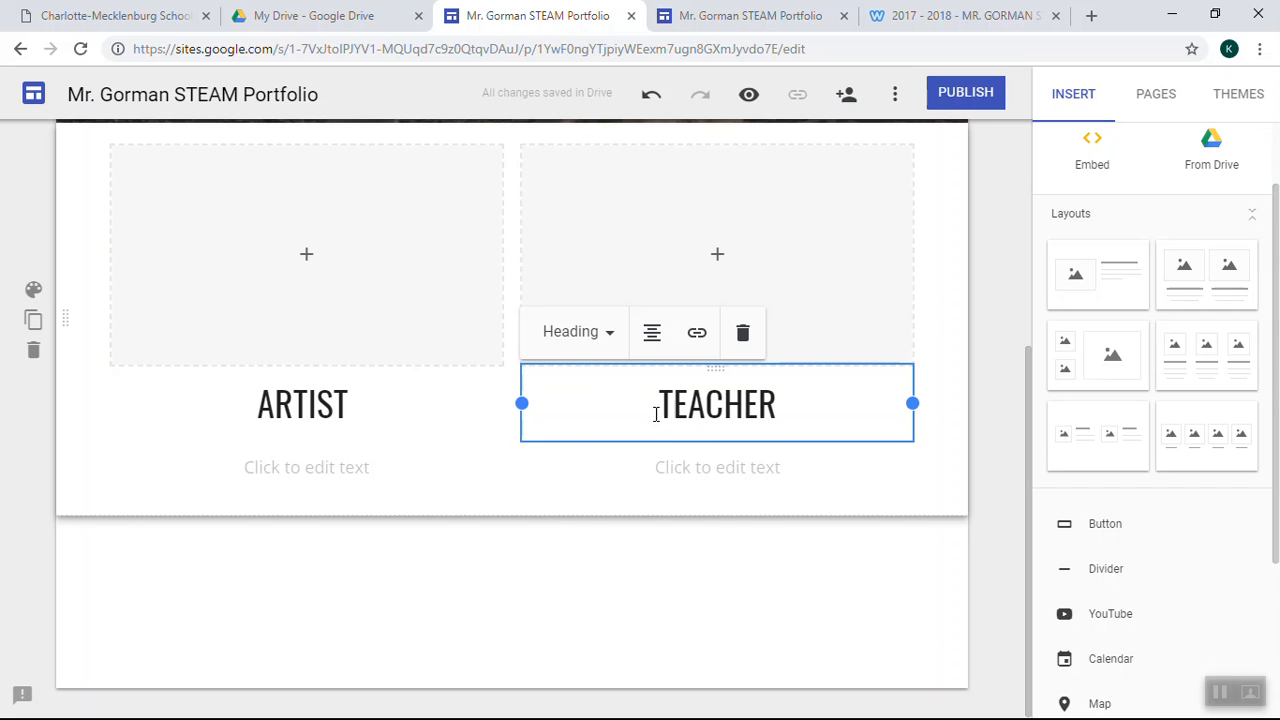
{"action": "left_click", "coordinate": [520, 510]}
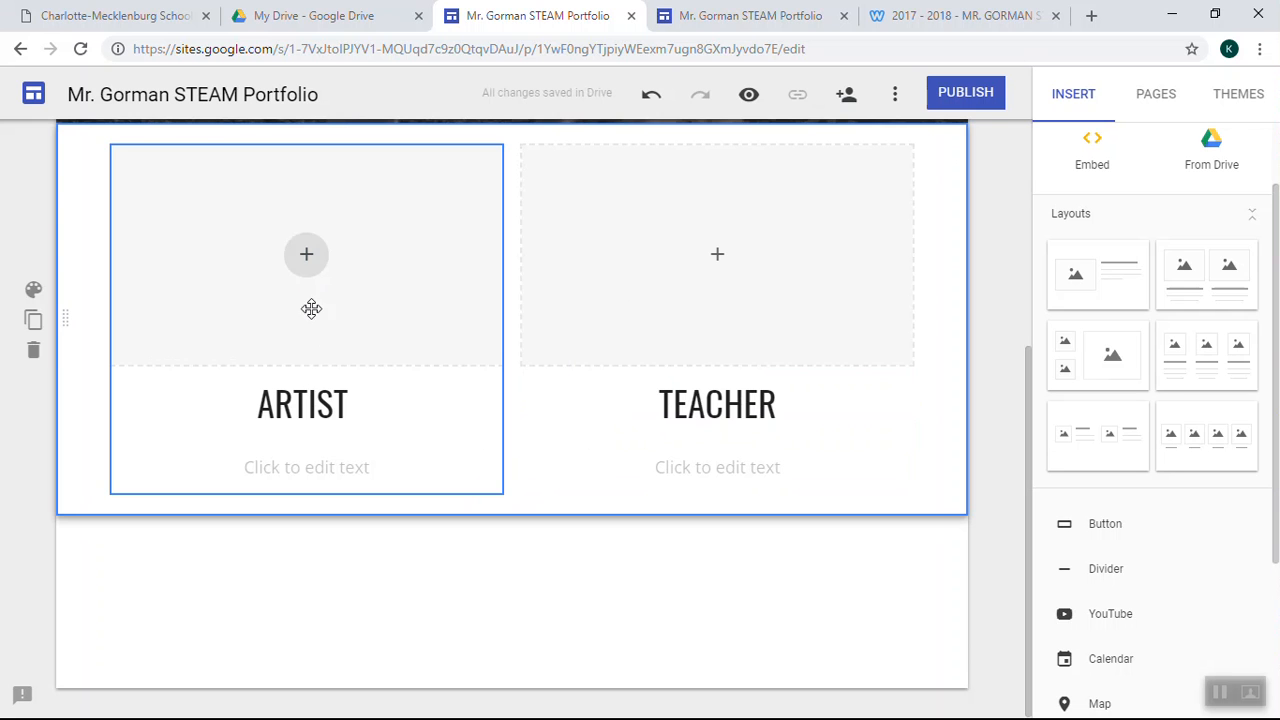
Search Google images for "art" and place the painted face with yellow eyes in the image placeholder above the ARTIST heading
{"action": "left_click", "coordinate": [305, 258]}
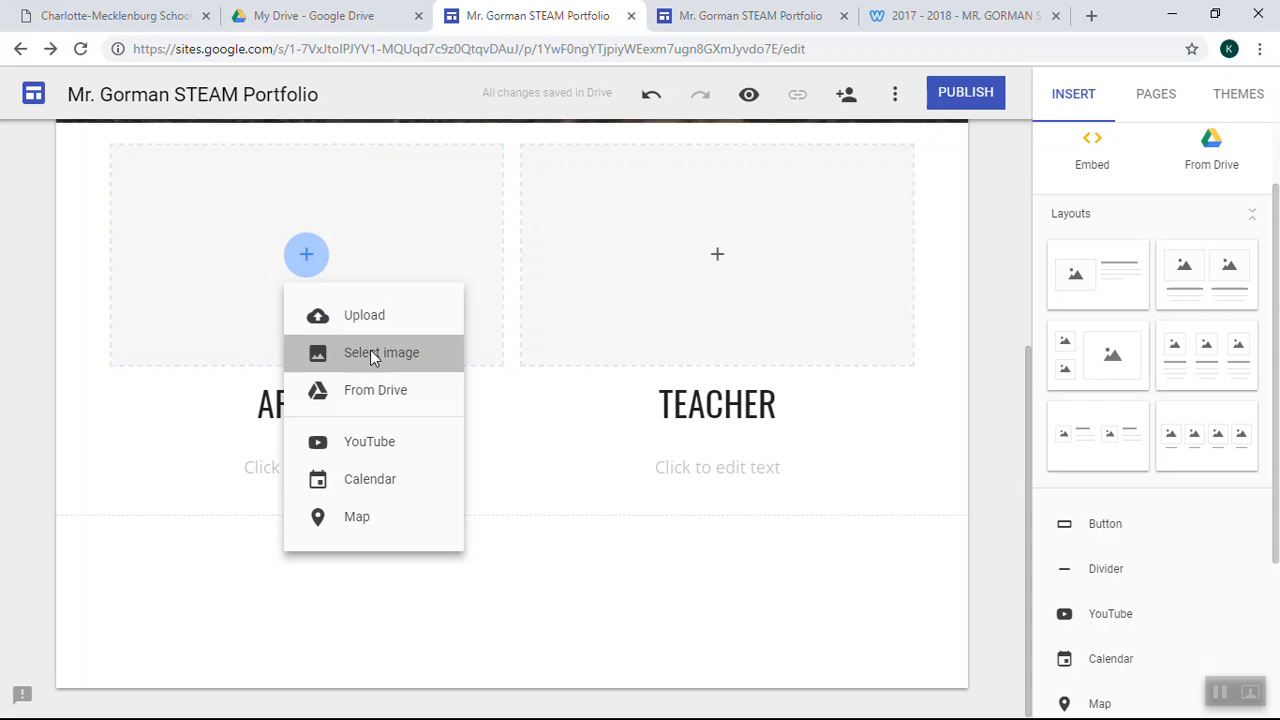
{"action": "left_click", "coordinate": [372, 357]}
{"action": "left_click", "coordinate": [320, 195]}
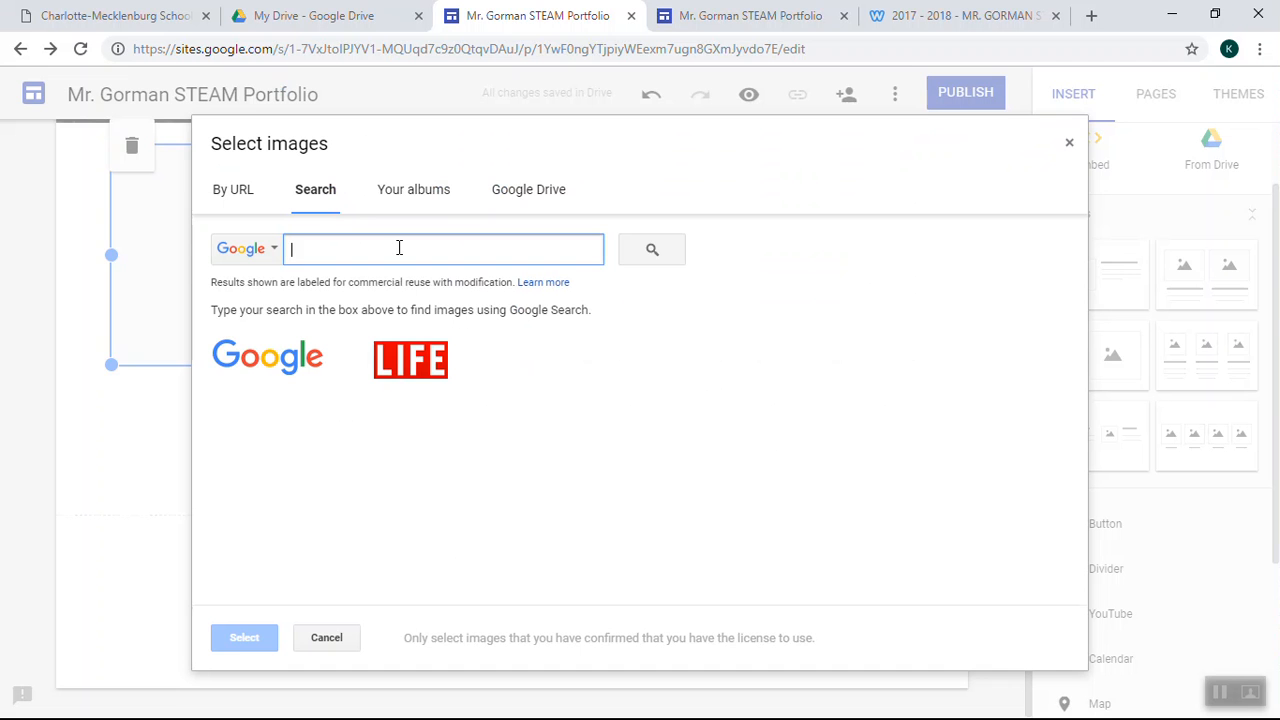
{"action": "type", "text": "art"}
{"action": "key", "text": "Return"}
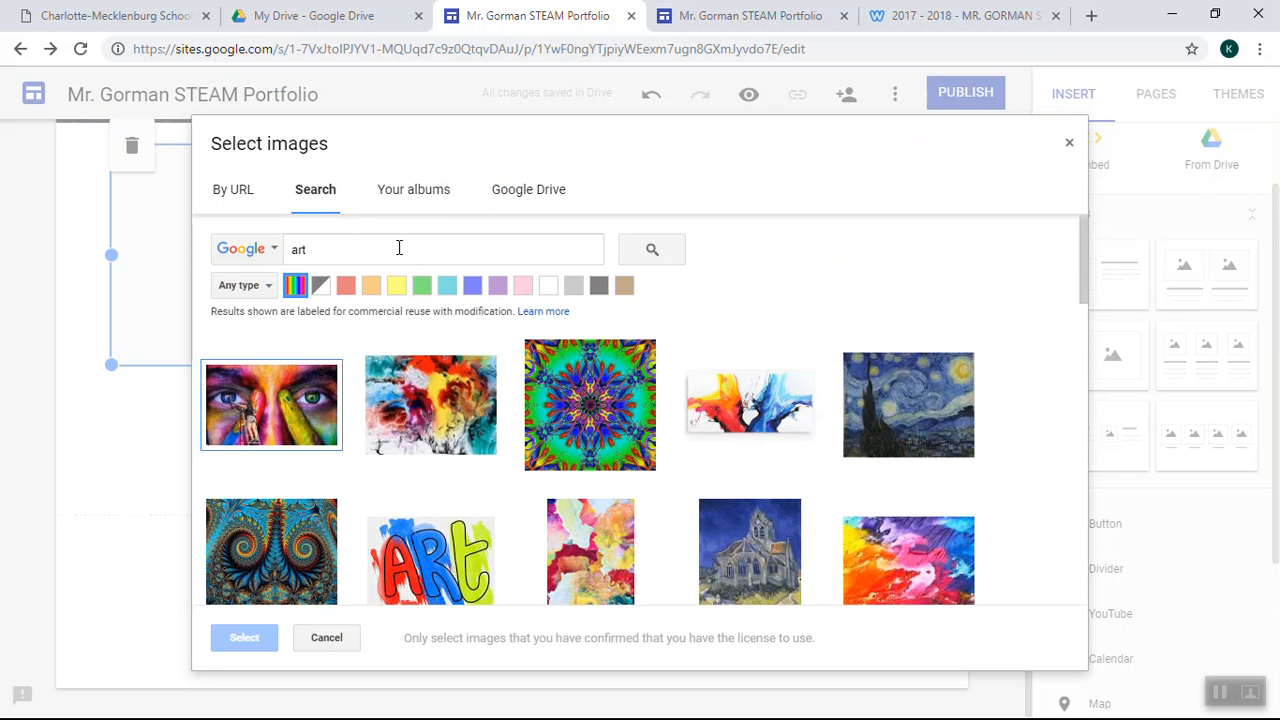
{"action": "scroll", "coordinate": [691, 349], "scroll_direction": "down", "scroll_amount": 2}
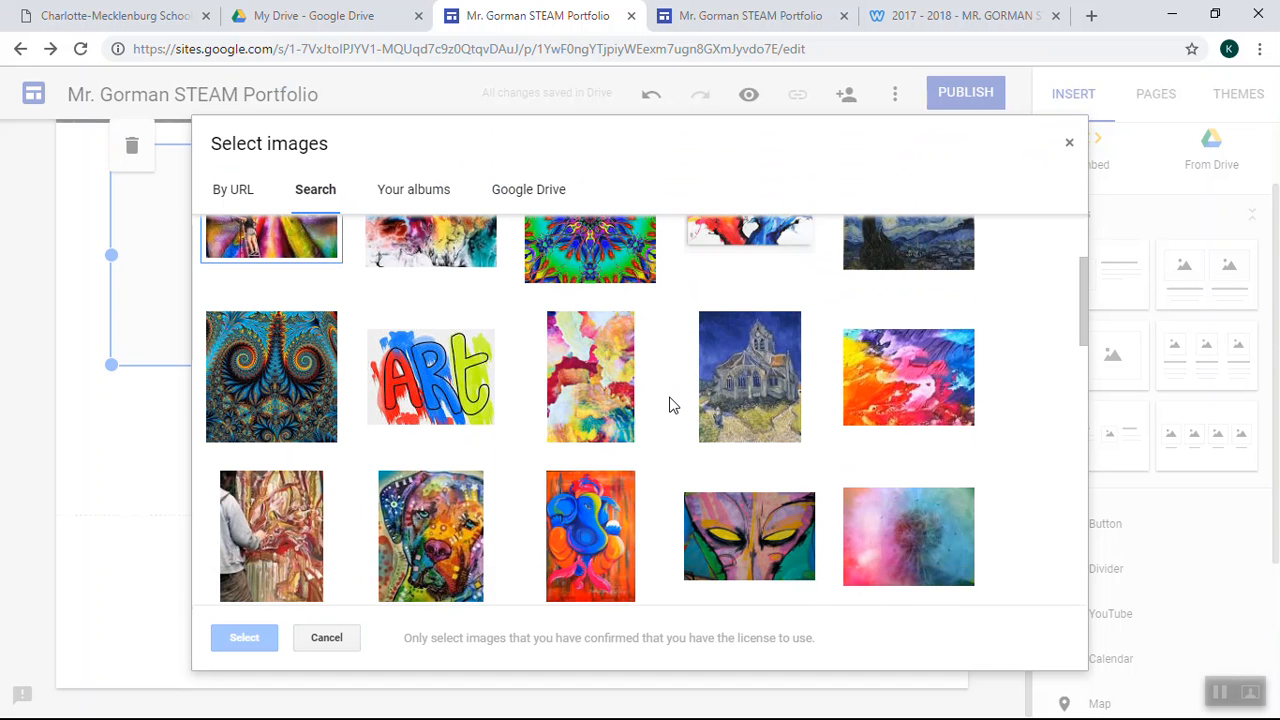
{"action": "scroll", "coordinate": [672, 405], "scroll_direction": "down", "scroll_amount": 2}
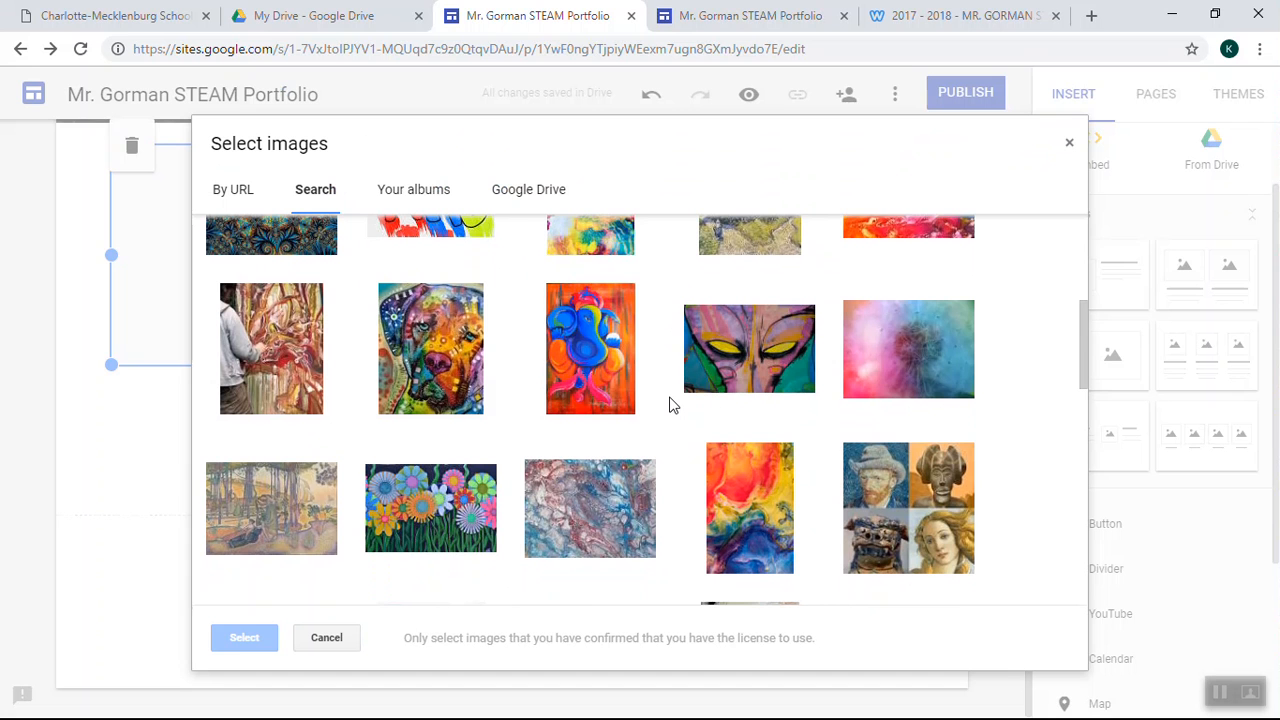
{"action": "left_click", "coordinate": [745, 360]}
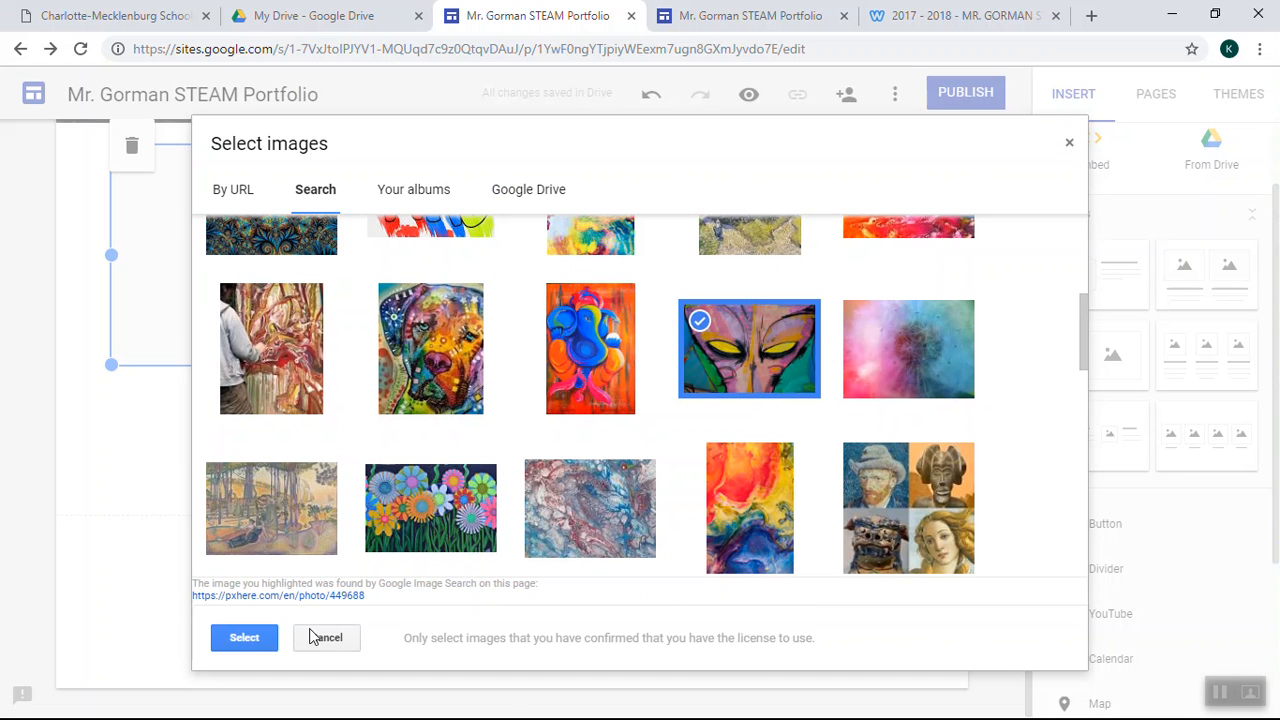
{"action": "left_click", "coordinate": [244, 638]}
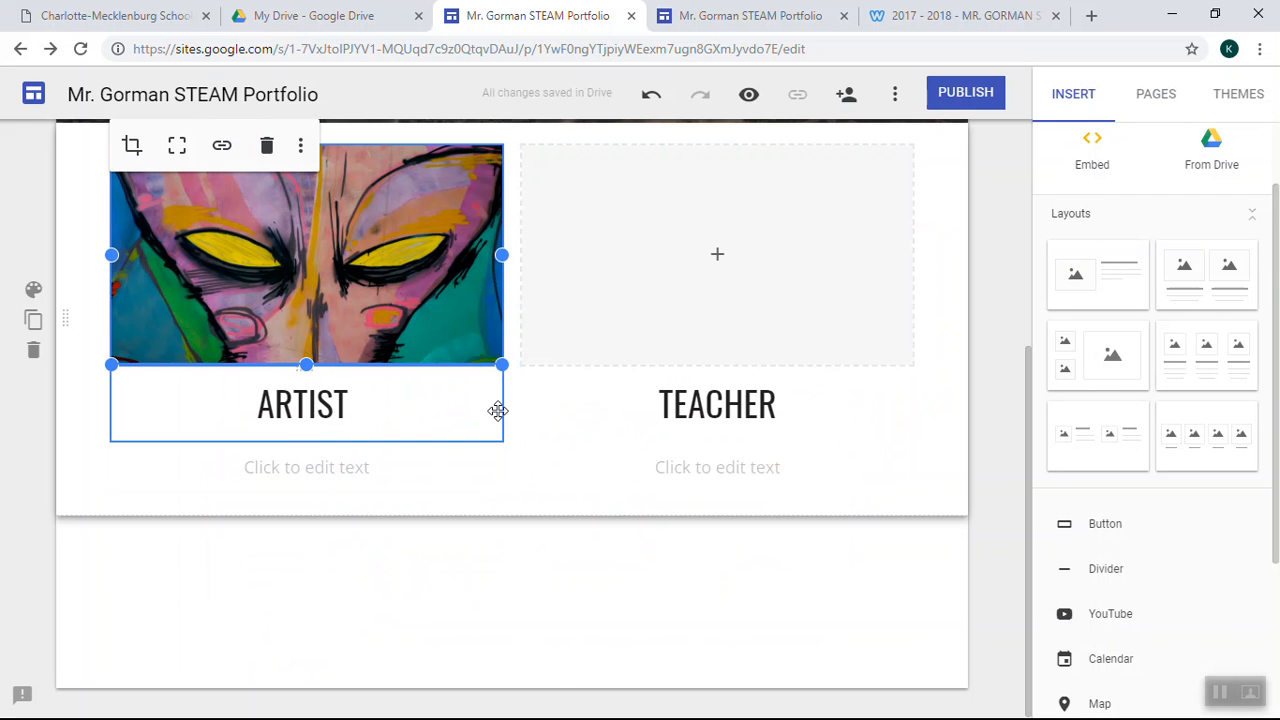
Write "I have been creating artwork as long as I can remember." in the text box beneath the ARTIST heading
{"action": "left_click", "coordinate": [377, 475]}
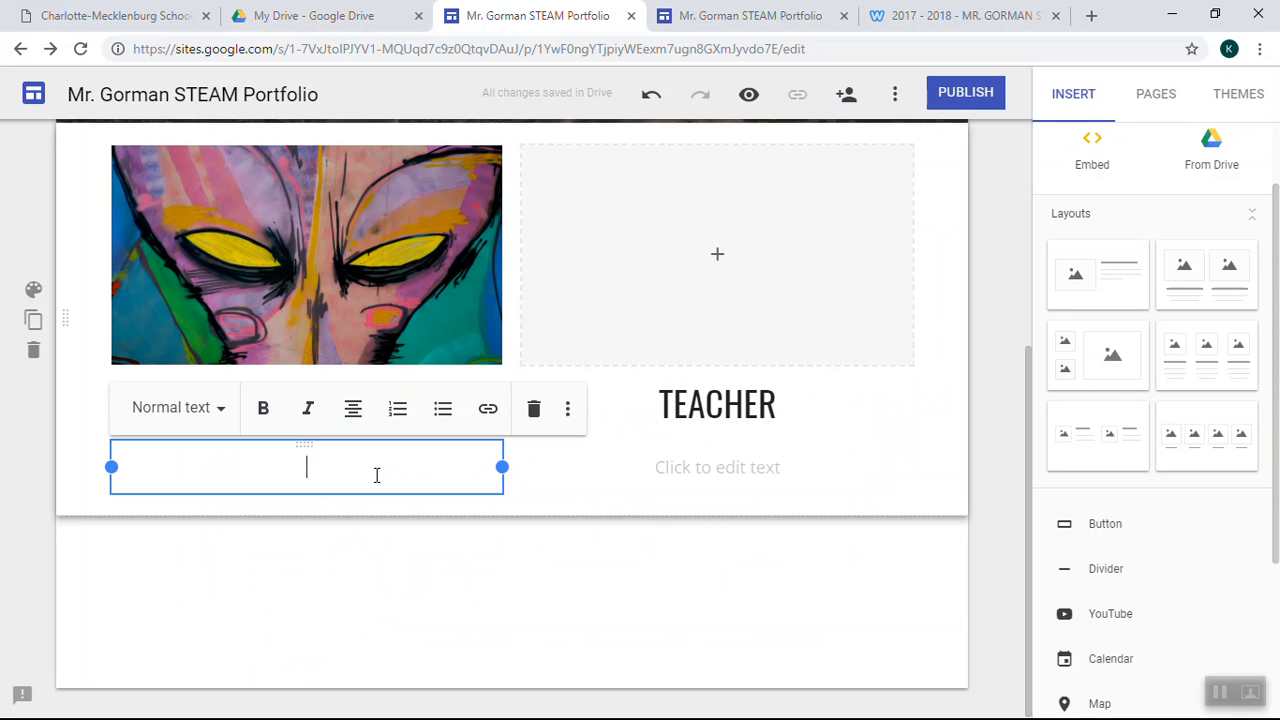
{"action": "type", "text": "I have b"}
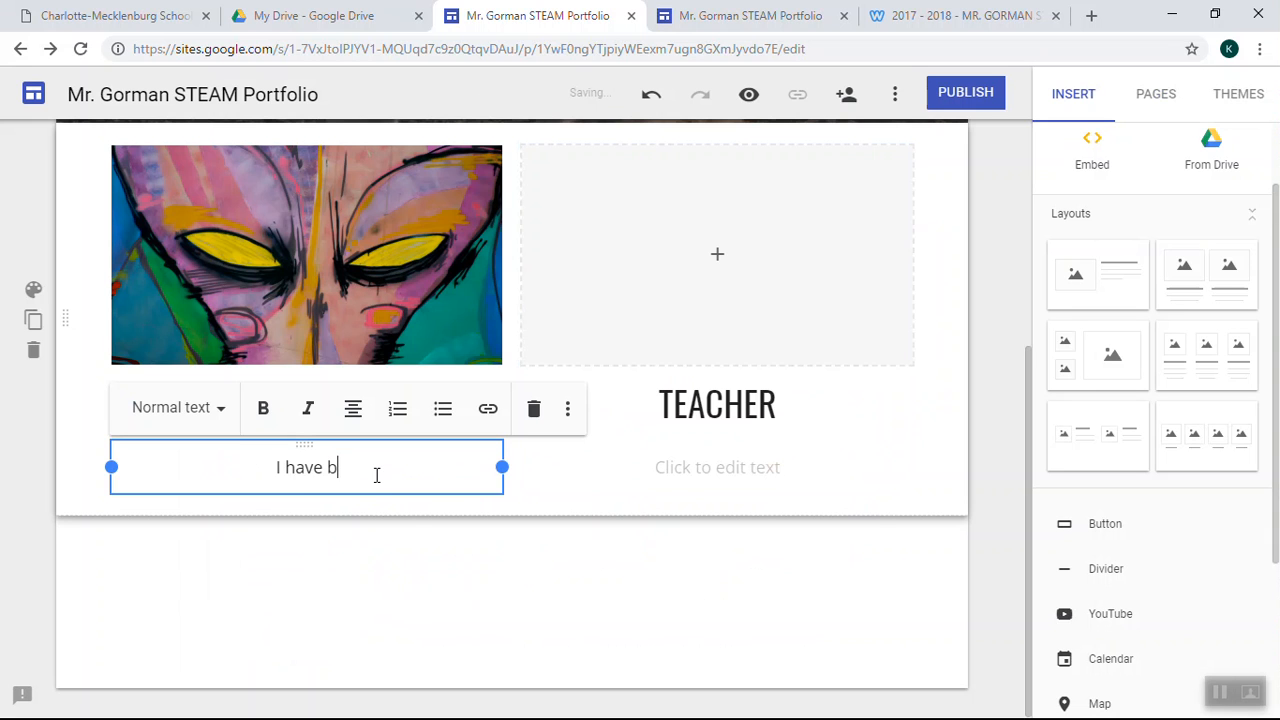
{"action": "type", "text": "een creating art"}
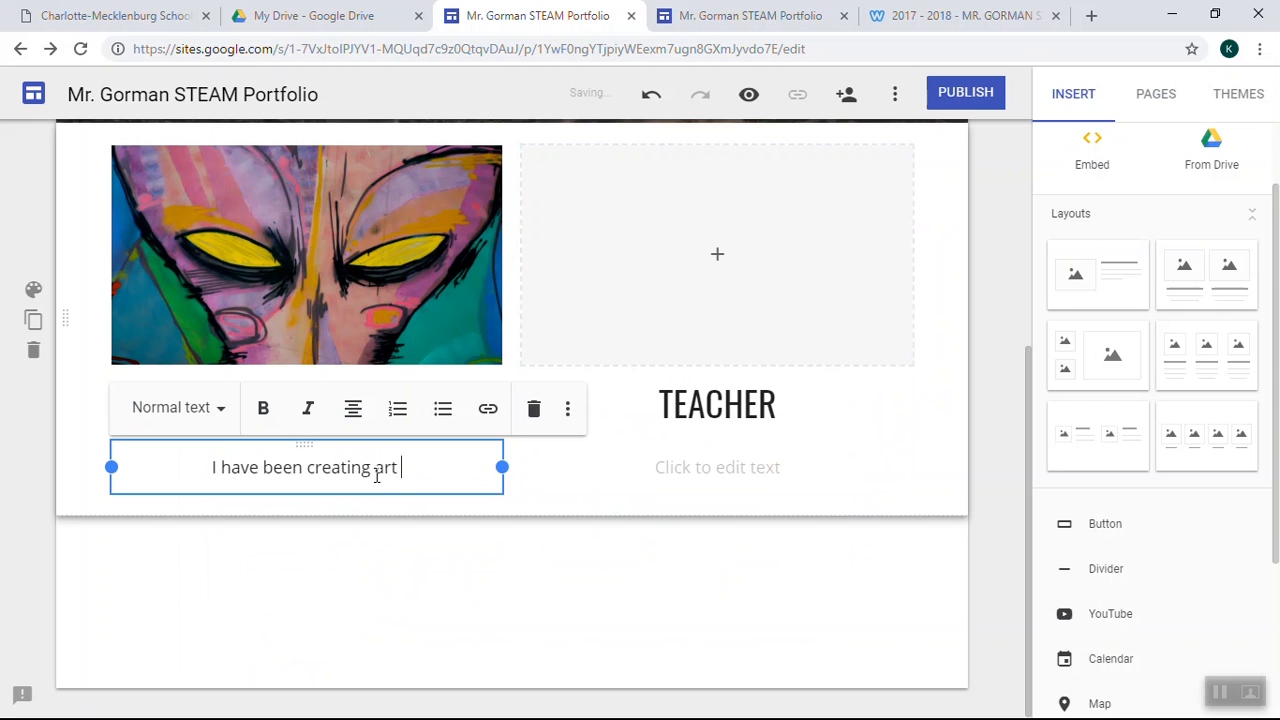
{"action": "key", "text": "BackSpace"}
{"action": "type", "text": "work a"}
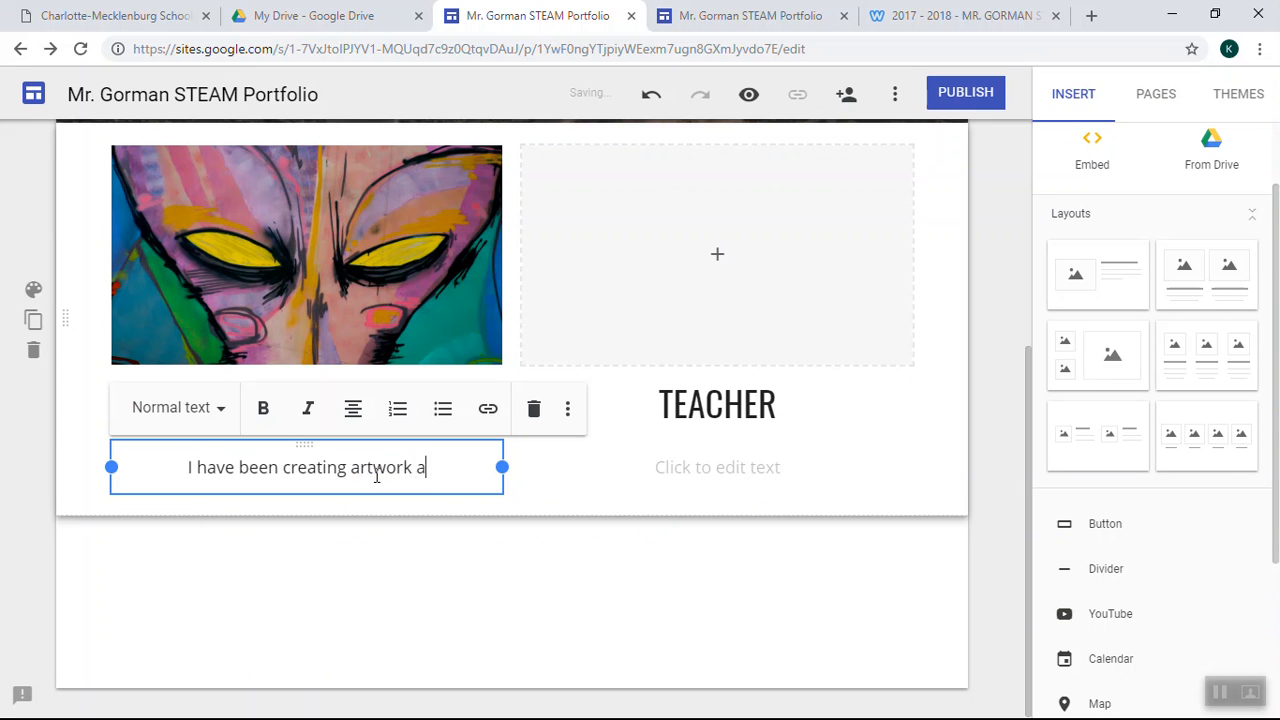
{"action": "type", "text": "s long as "}
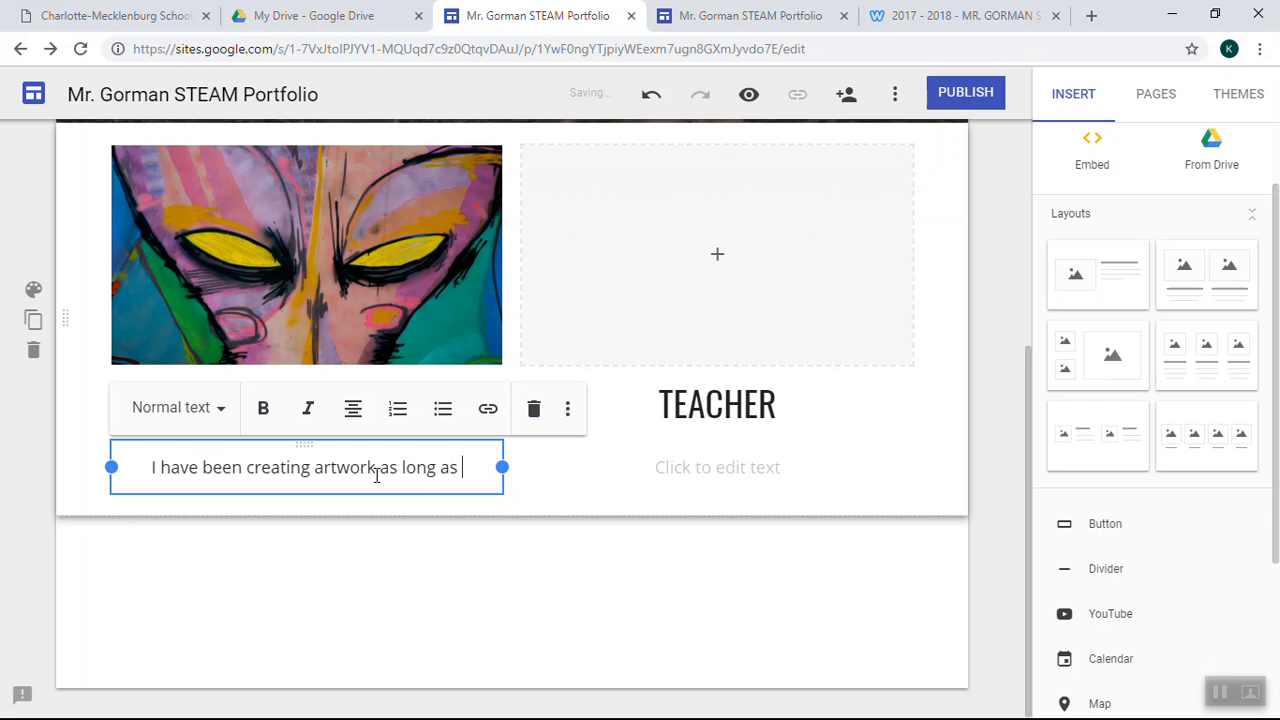
{"action": "type", "text": "I can rem"}
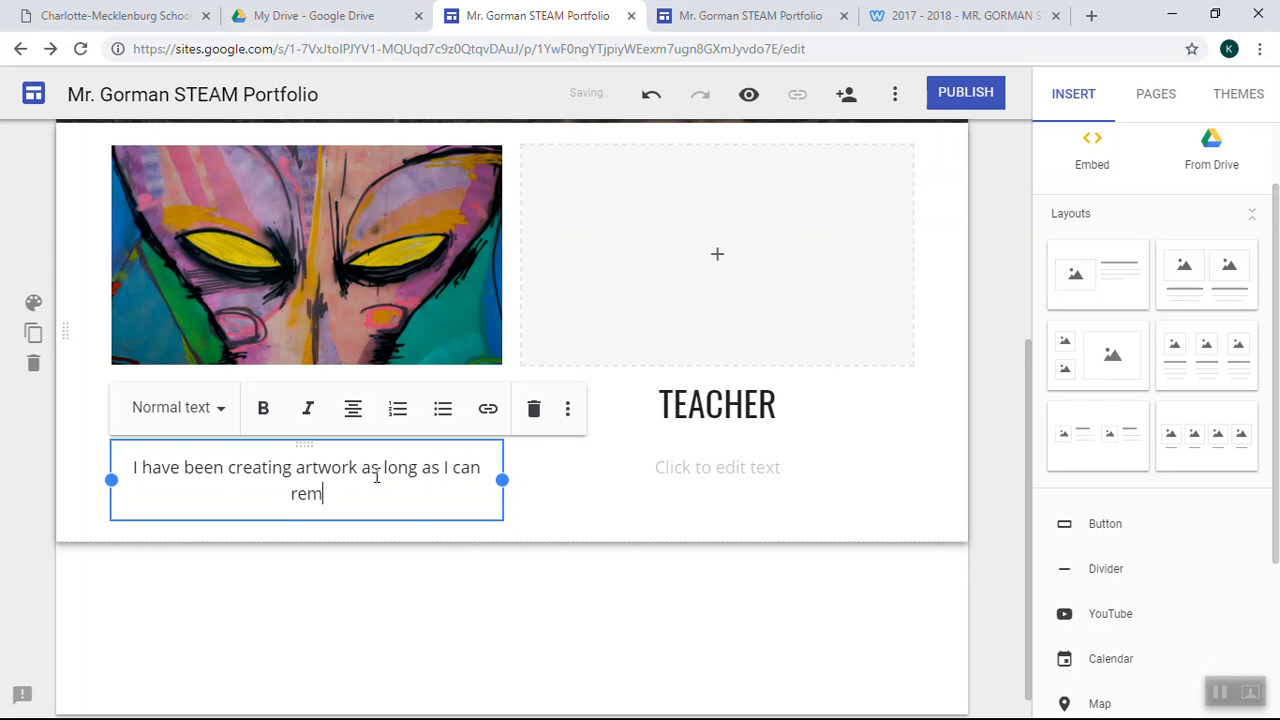
{"action": "type", "text": "ember."}
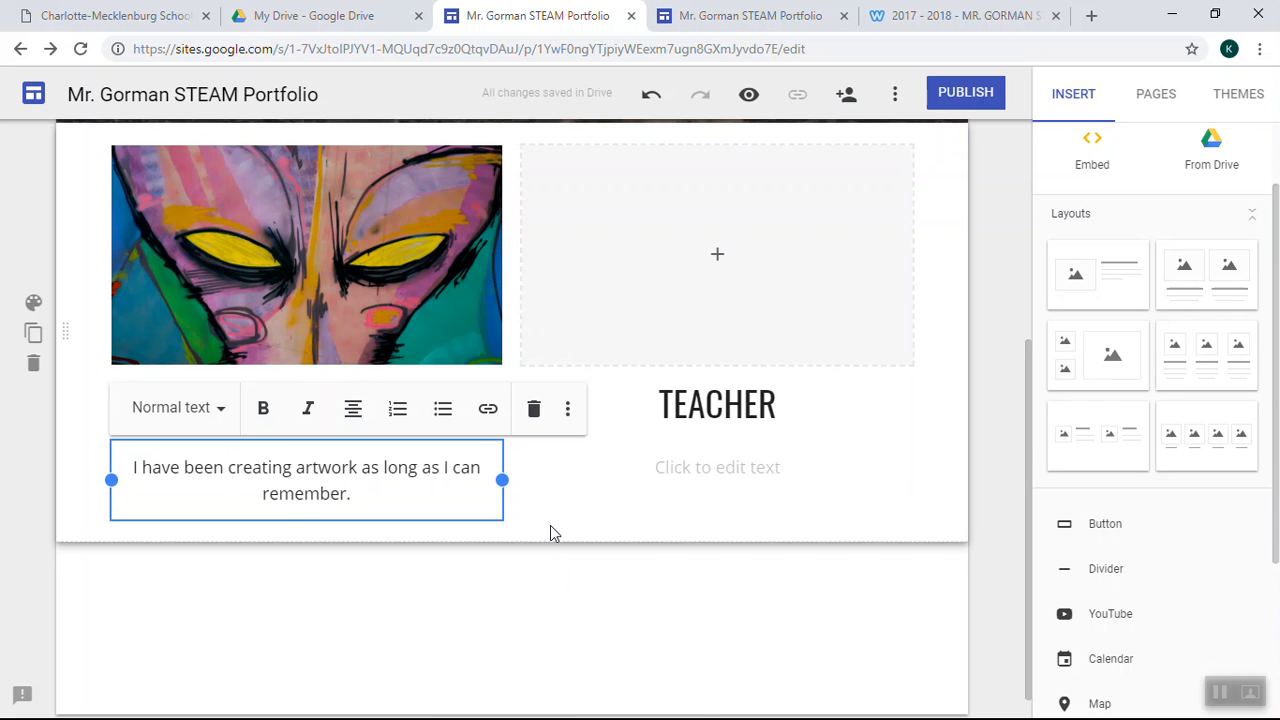
{"action": "left_click", "coordinate": [550, 533]}
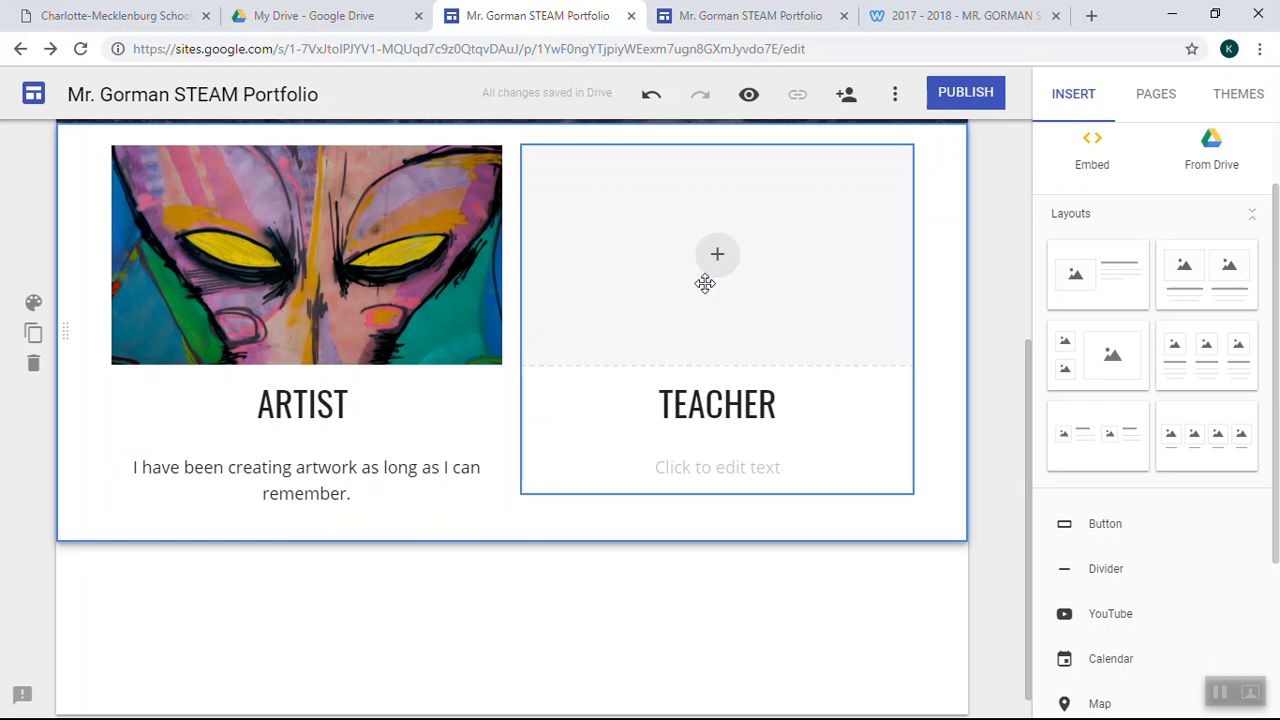
Browse Google Drive for the image placeholder above TEACHER and select the photo of the teacher in a plaid shirt leaning beside a student
{"action": "left_click", "coordinate": [720, 262]}
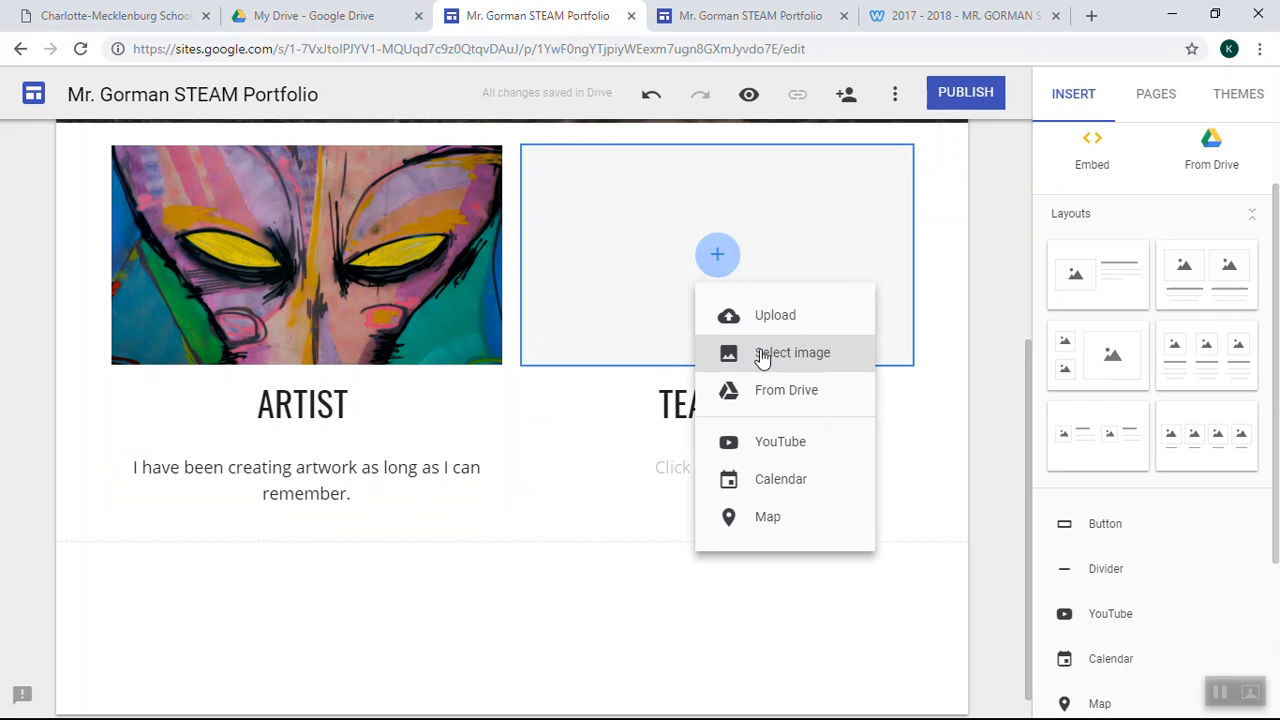
{"action": "left_click", "coordinate": [803, 395]}
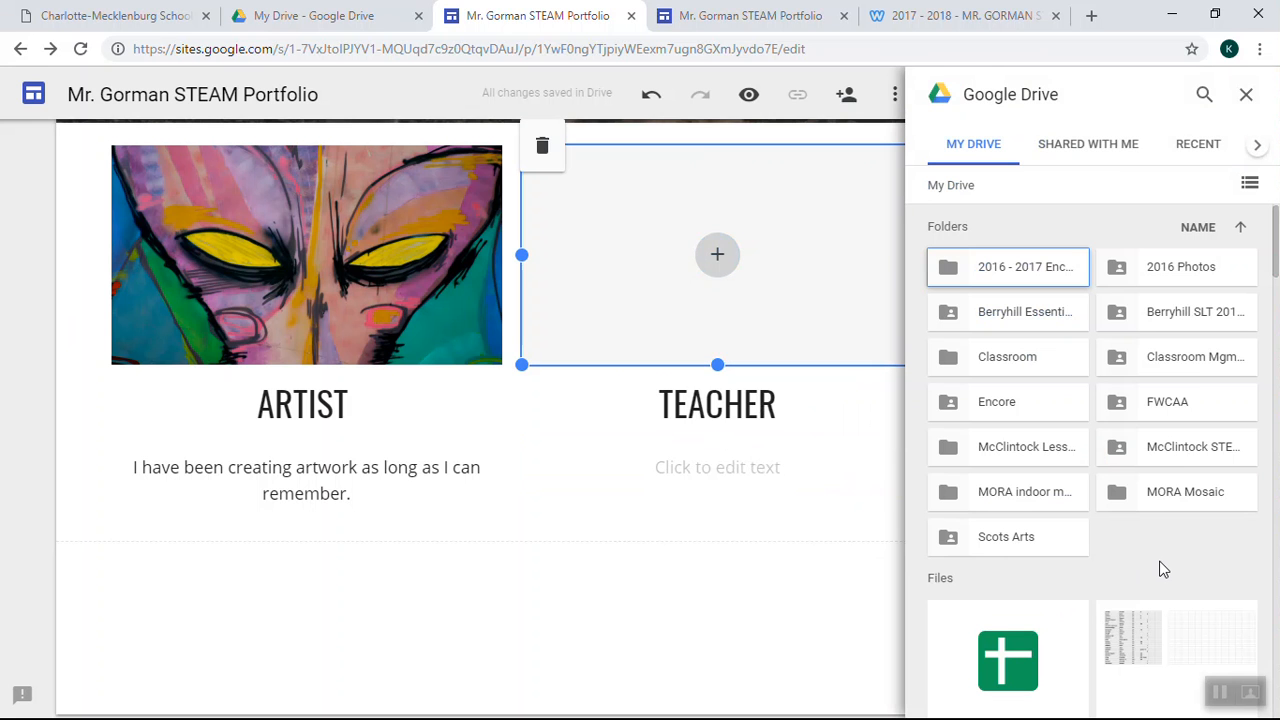
{"action": "scroll", "coordinate": [1179, 542], "scroll_direction": "down", "scroll_amount": 7}
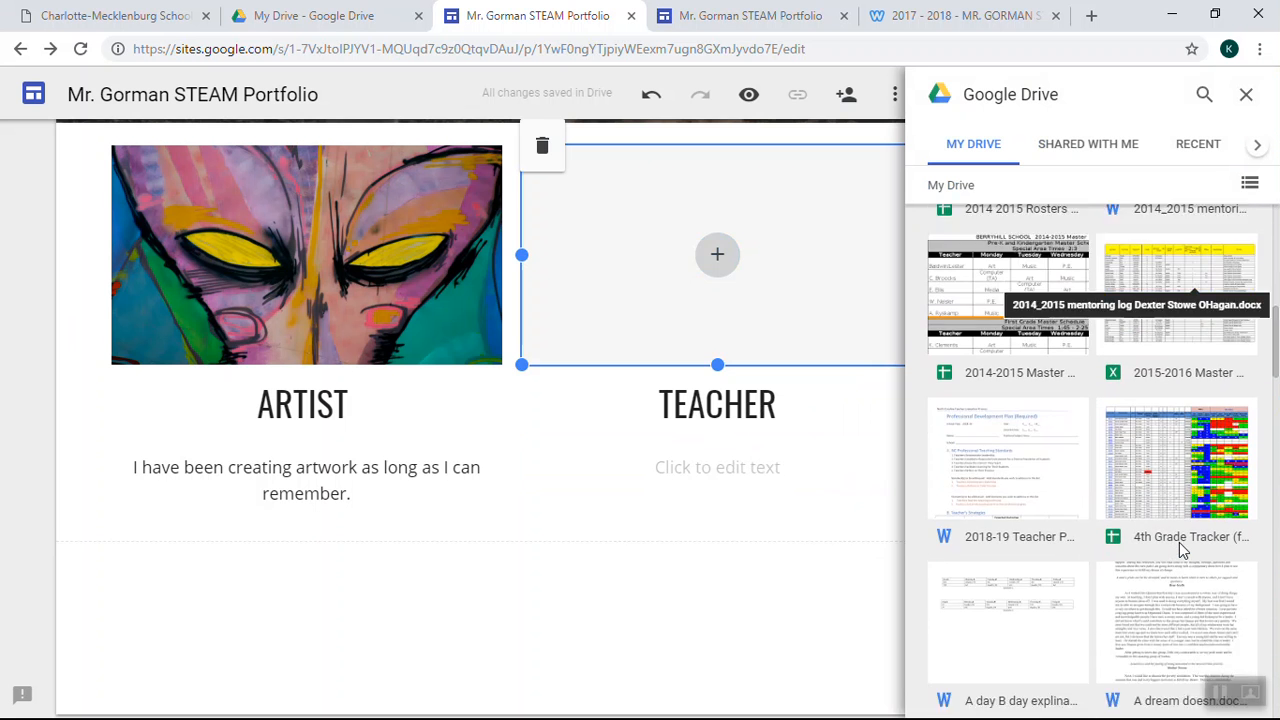
{"action": "scroll", "coordinate": [1179, 542], "scroll_direction": "down", "scroll_amount": 5}
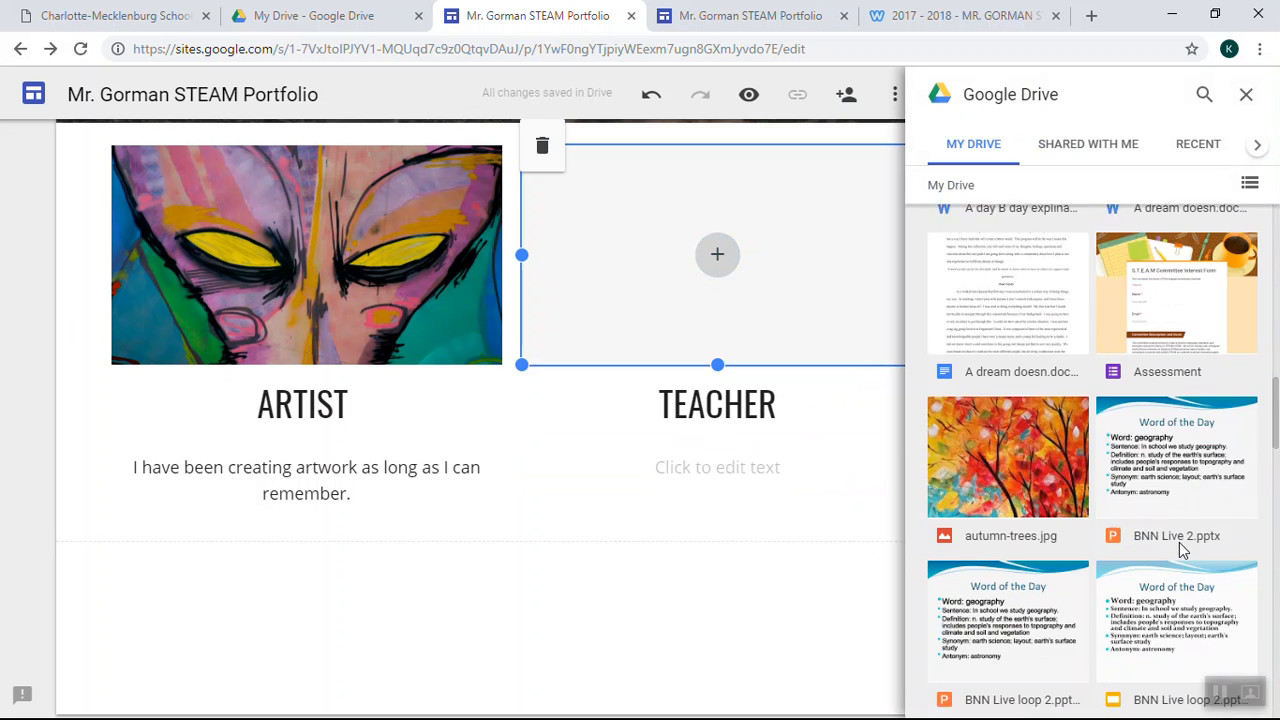
{"action": "scroll", "coordinate": [1180, 548], "scroll_direction": "down", "scroll_amount": 7}
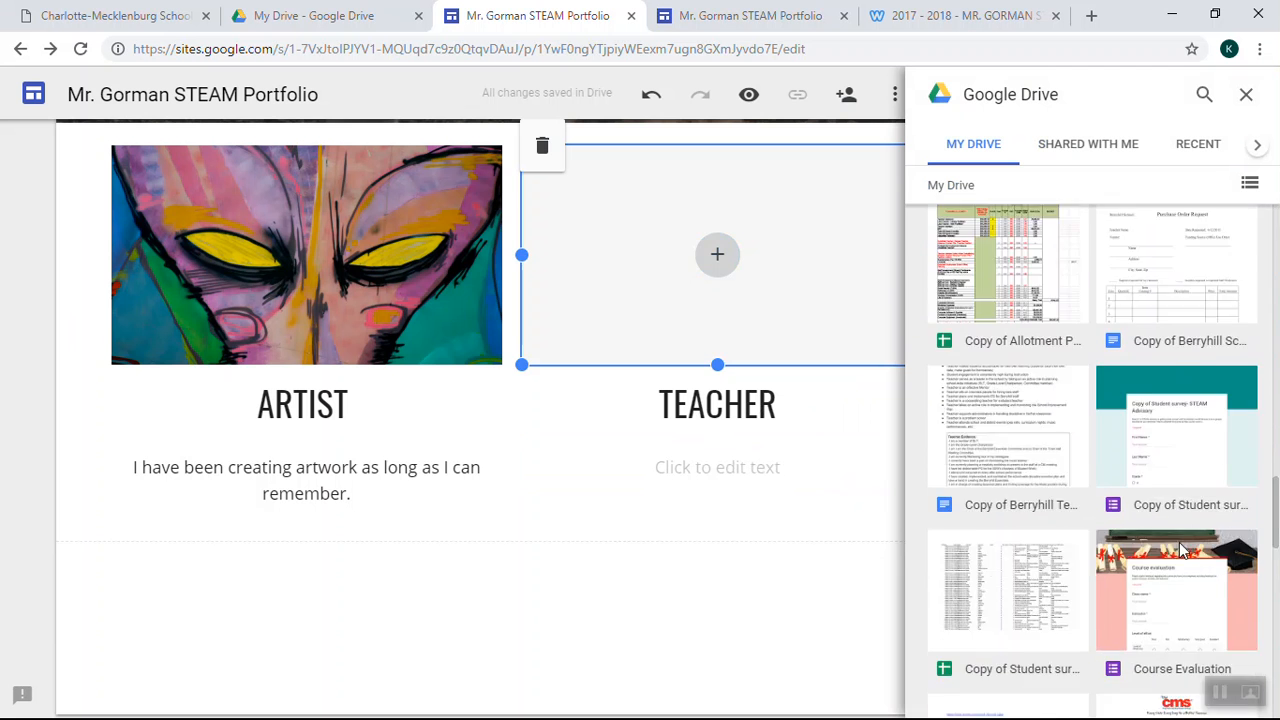
{"action": "scroll", "coordinate": [1180, 548], "scroll_direction": "down", "scroll_amount": 7}
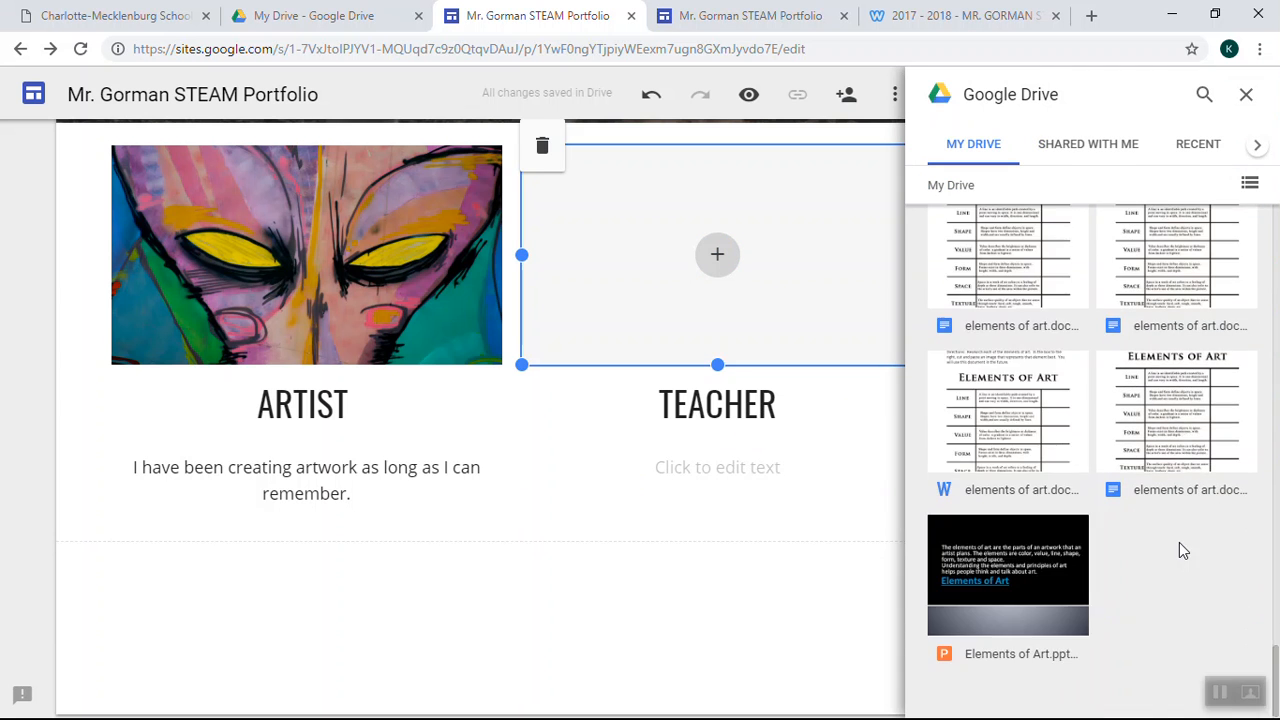
{"action": "scroll", "coordinate": [1179, 542], "scroll_direction": "up", "scroll_amount": 3}
{"action": "scroll", "coordinate": [1182, 548], "scroll_direction": "down", "scroll_amount": 10}
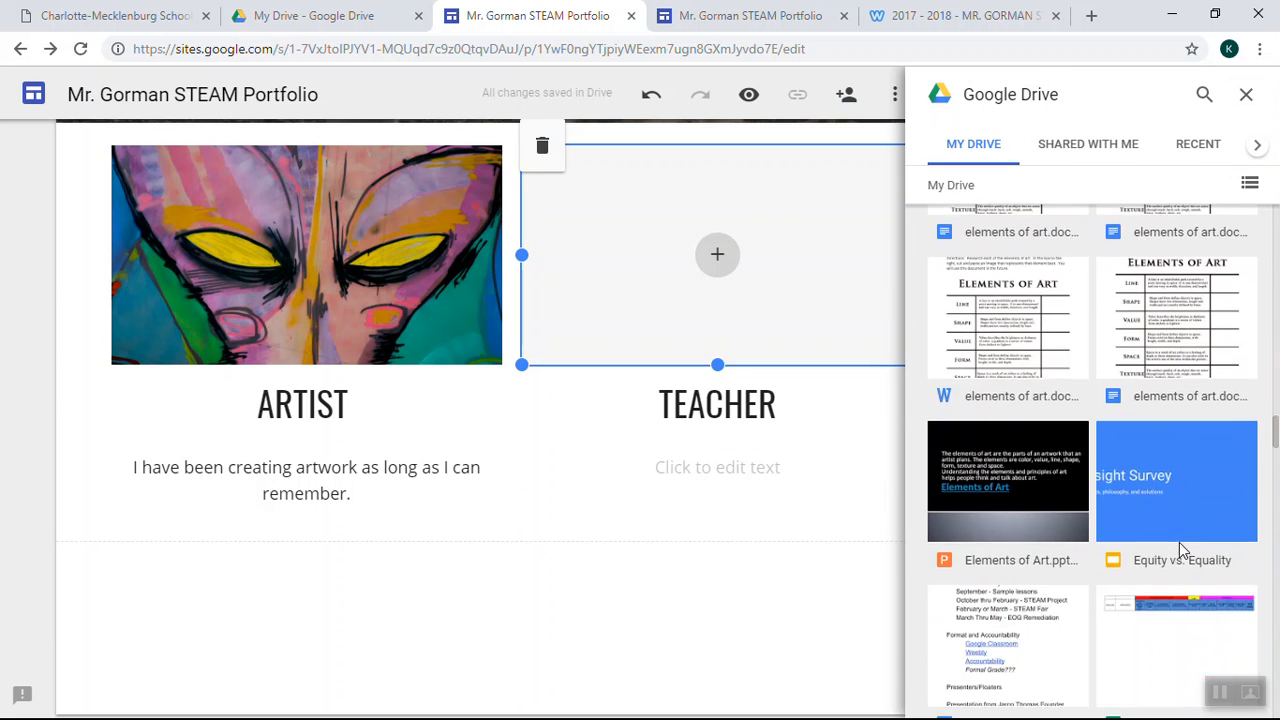
{"action": "scroll", "coordinate": [1179, 542], "scroll_direction": "down", "scroll_amount": 5}
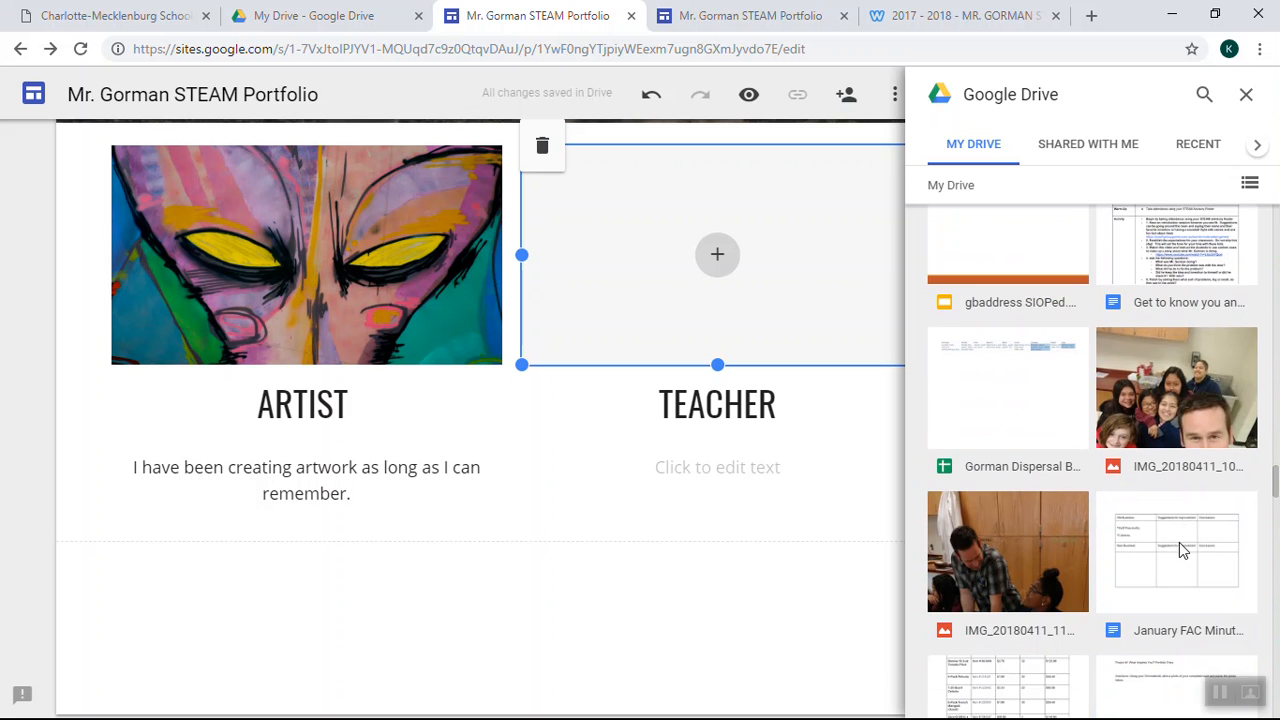
{"action": "scroll", "coordinate": [1180, 548], "scroll_direction": "up", "scroll_amount": 2}
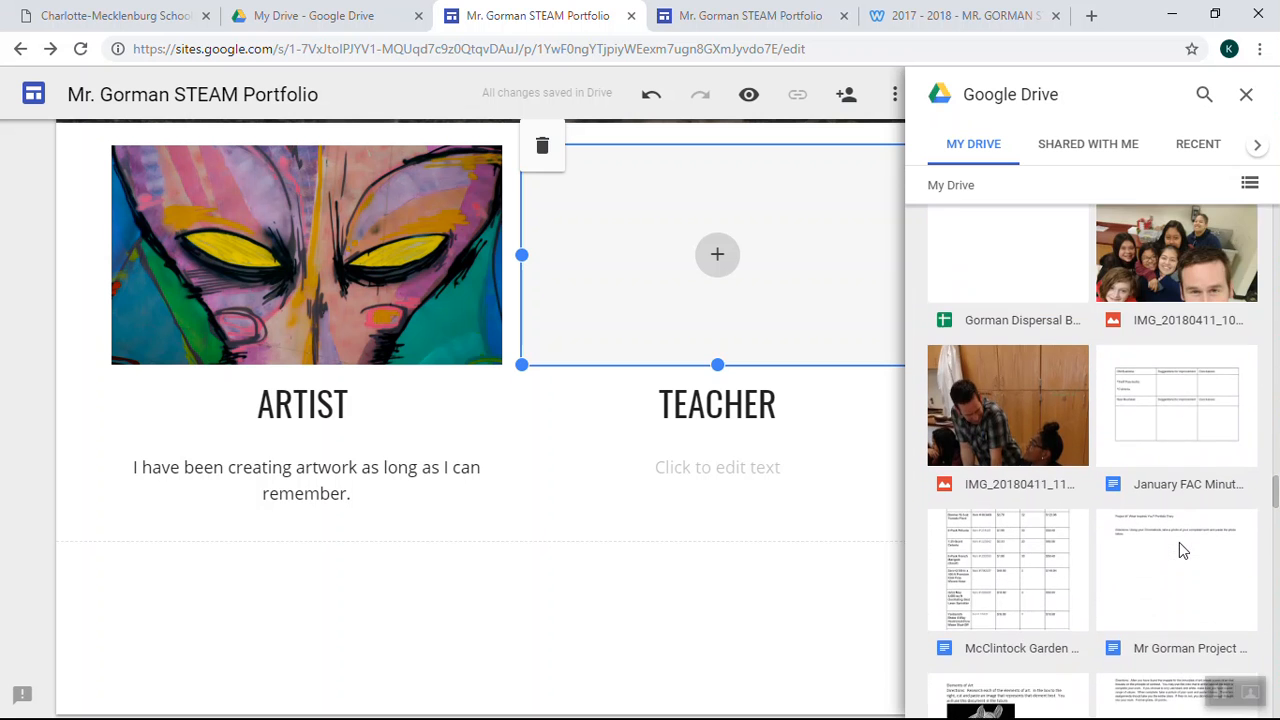
{"action": "left_click", "coordinate": [1017, 457]}
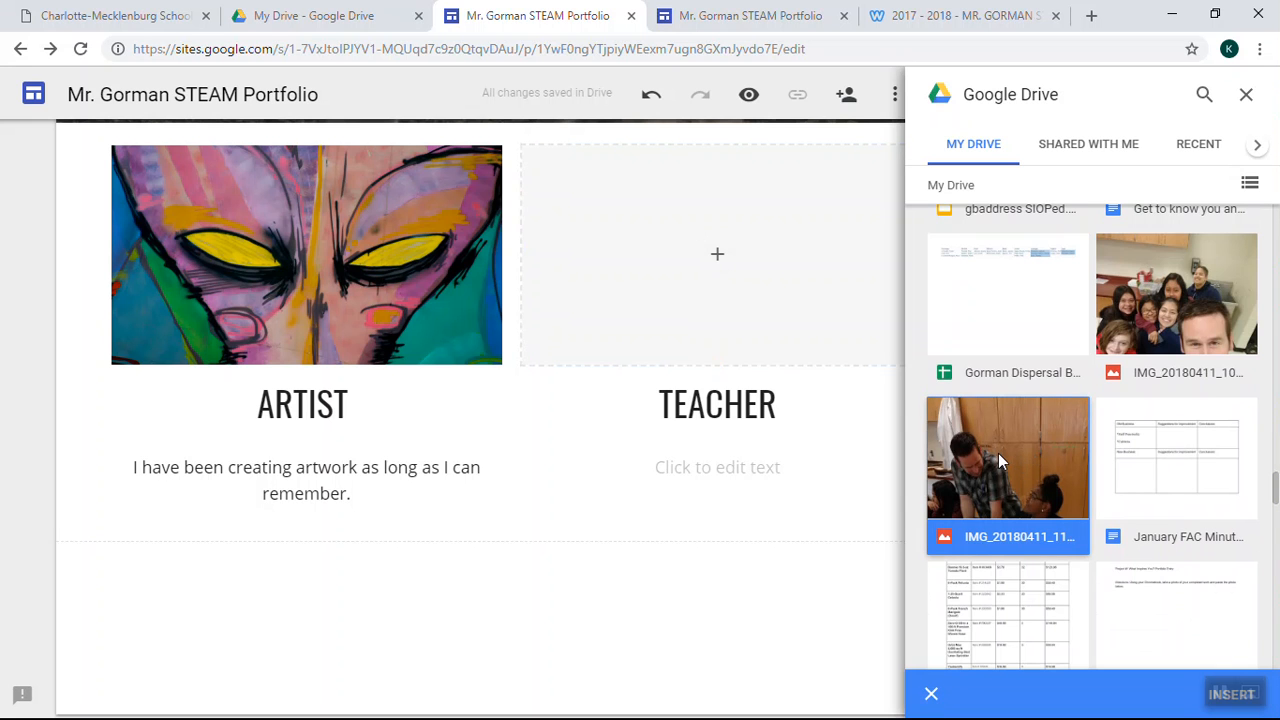
{"action": "mouse_move", "coordinate": [1220, 692]}
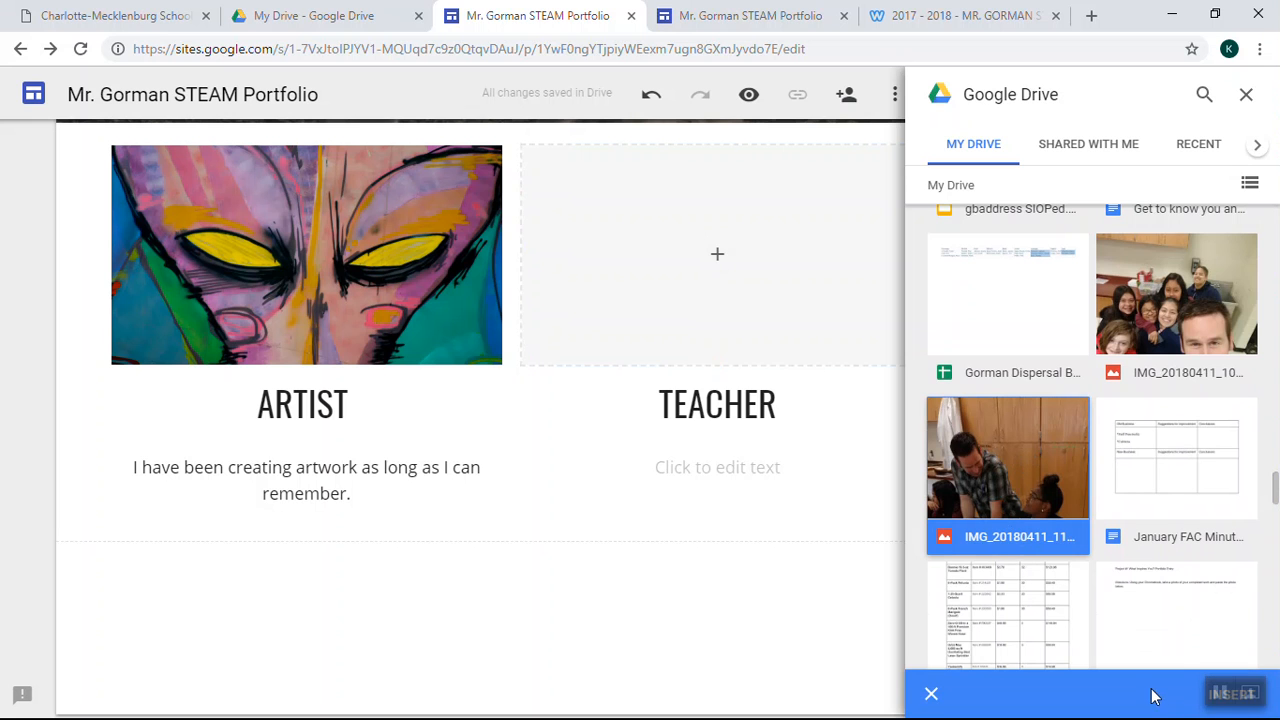
{"action": "left_click", "coordinate": [1040, 501]}
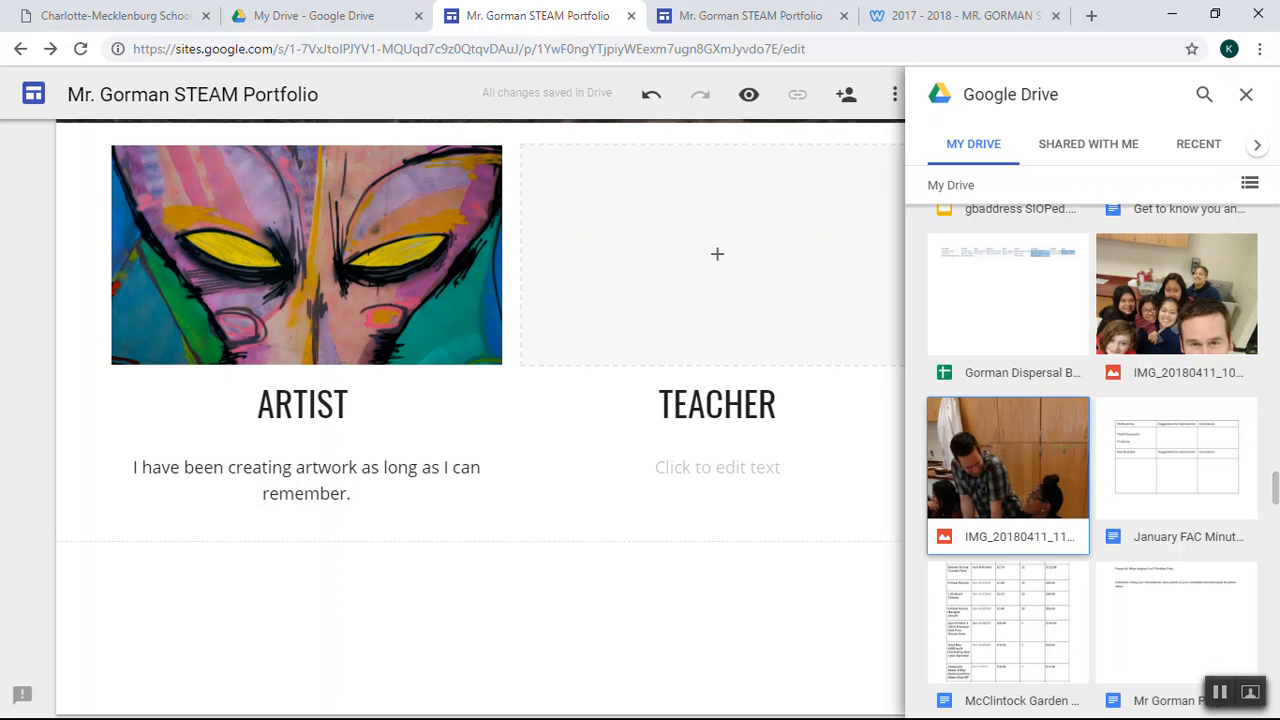
{"action": "left_click", "coordinate": [1086, 505]}
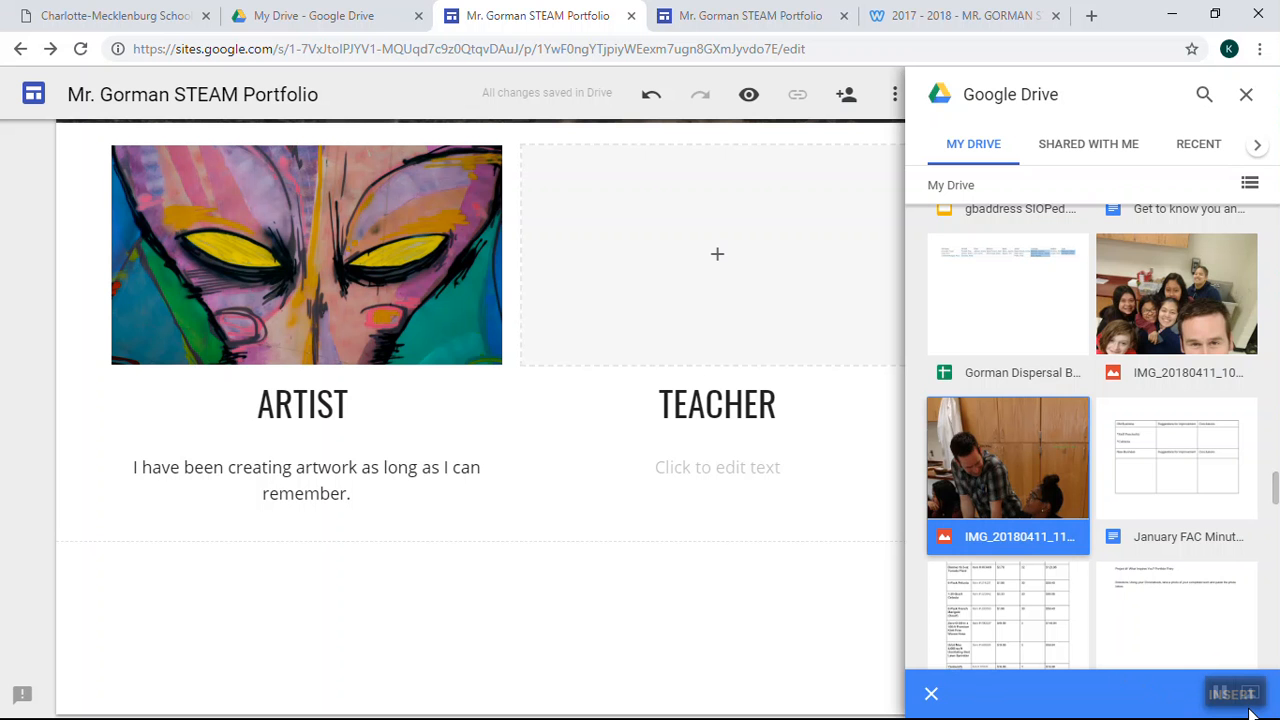
{"action": "left_click", "coordinate": [1250, 692]}
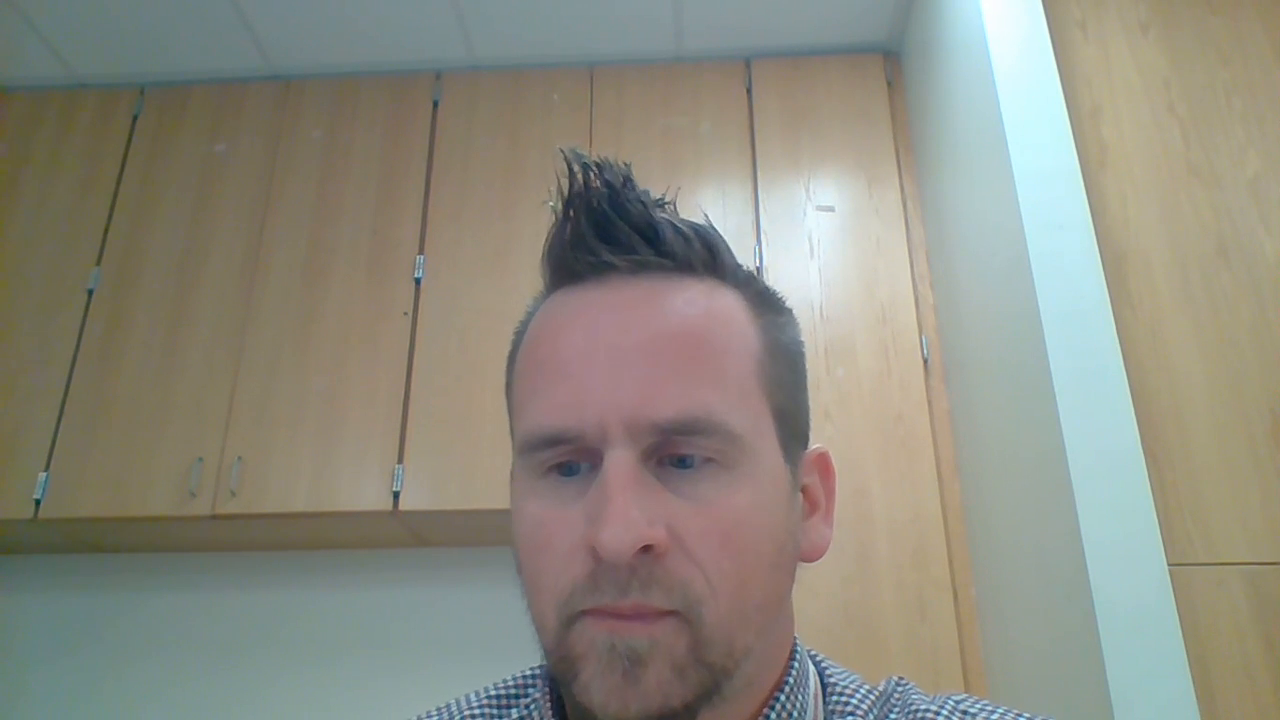
{"action": "left_click", "coordinate": [1250, 694]}
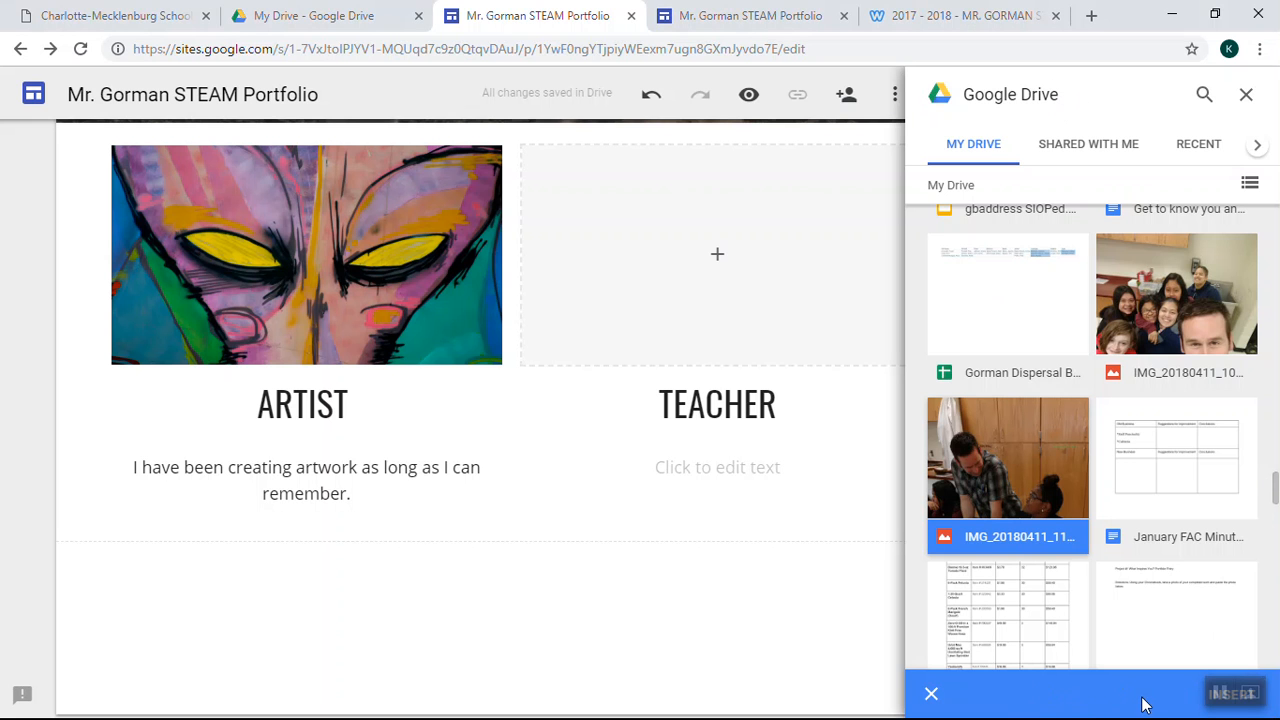
Insert the selected classroom photo above the TEACHER heading and close the Google Drive picker
{"action": "double_click", "coordinate": [990, 535]}
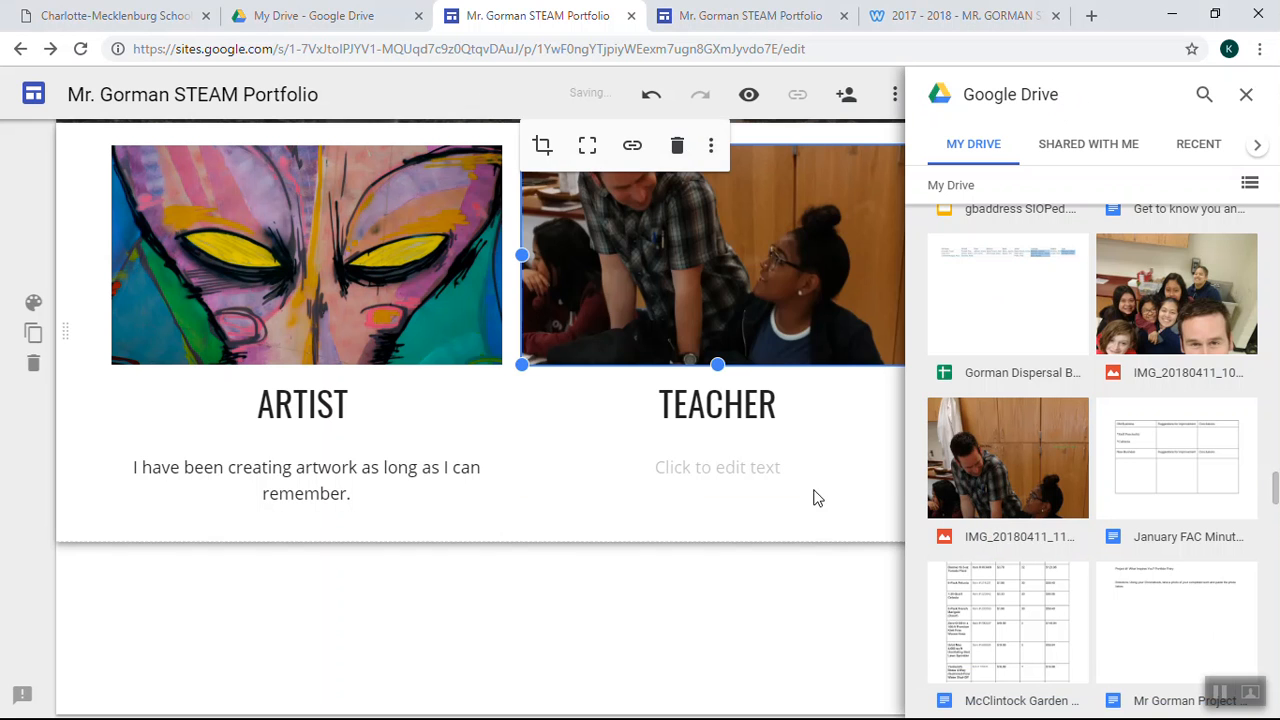
{"action": "left_click", "coordinate": [862, 528]}
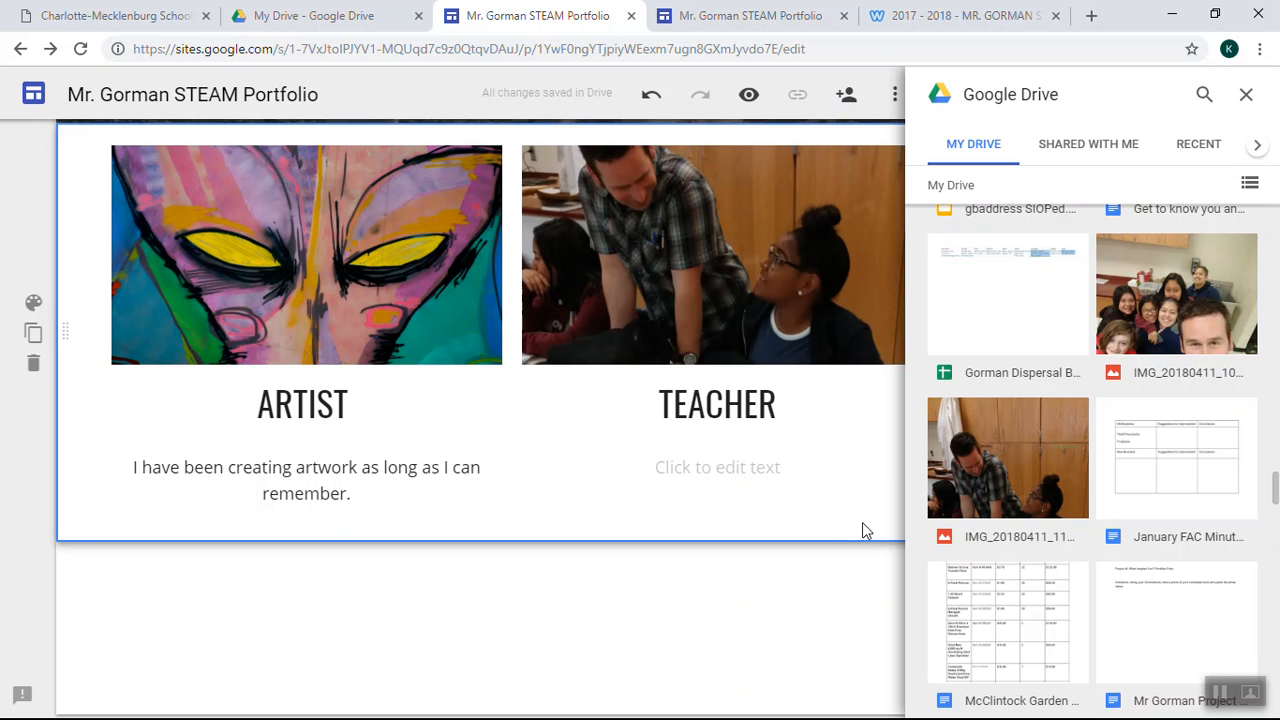
{"action": "left_click", "coordinate": [1246, 94]}
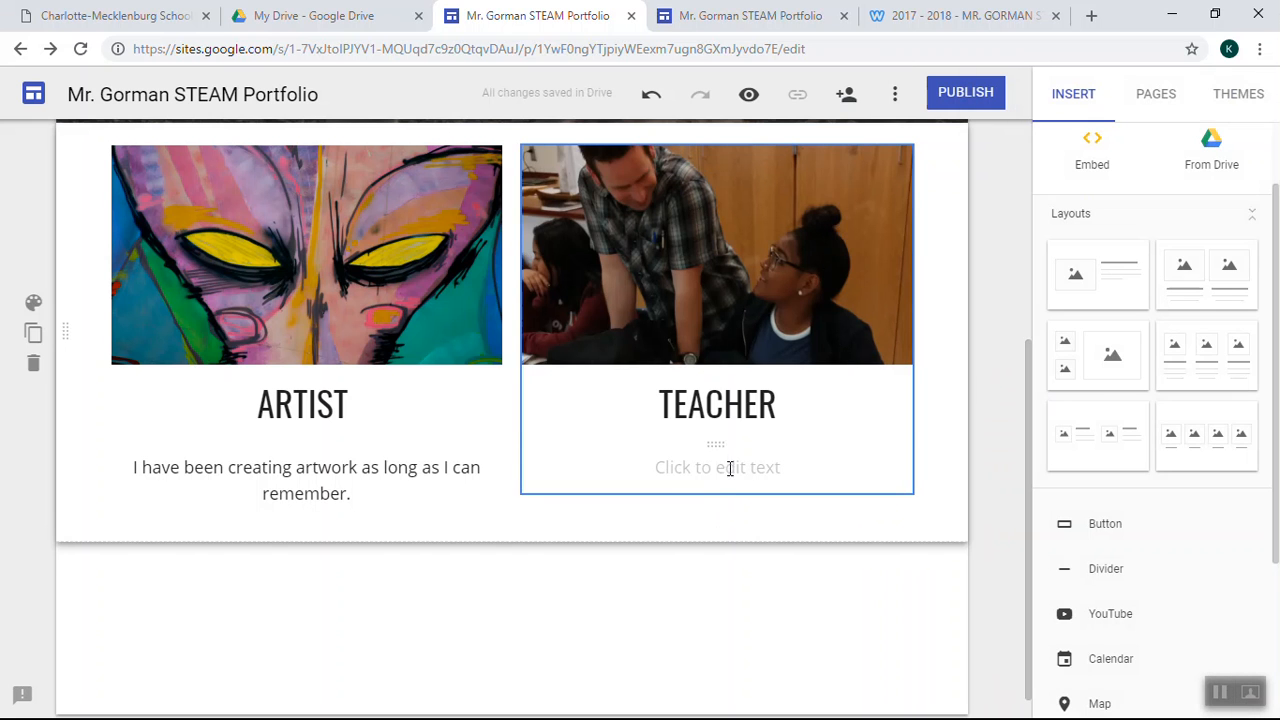
Write "This is my 13th year of teaching in CMS." in the text box beneath the TEACHER heading
{"action": "left_click", "coordinate": [742, 475]}
{"action": "type", "text": "This is my 13th "}
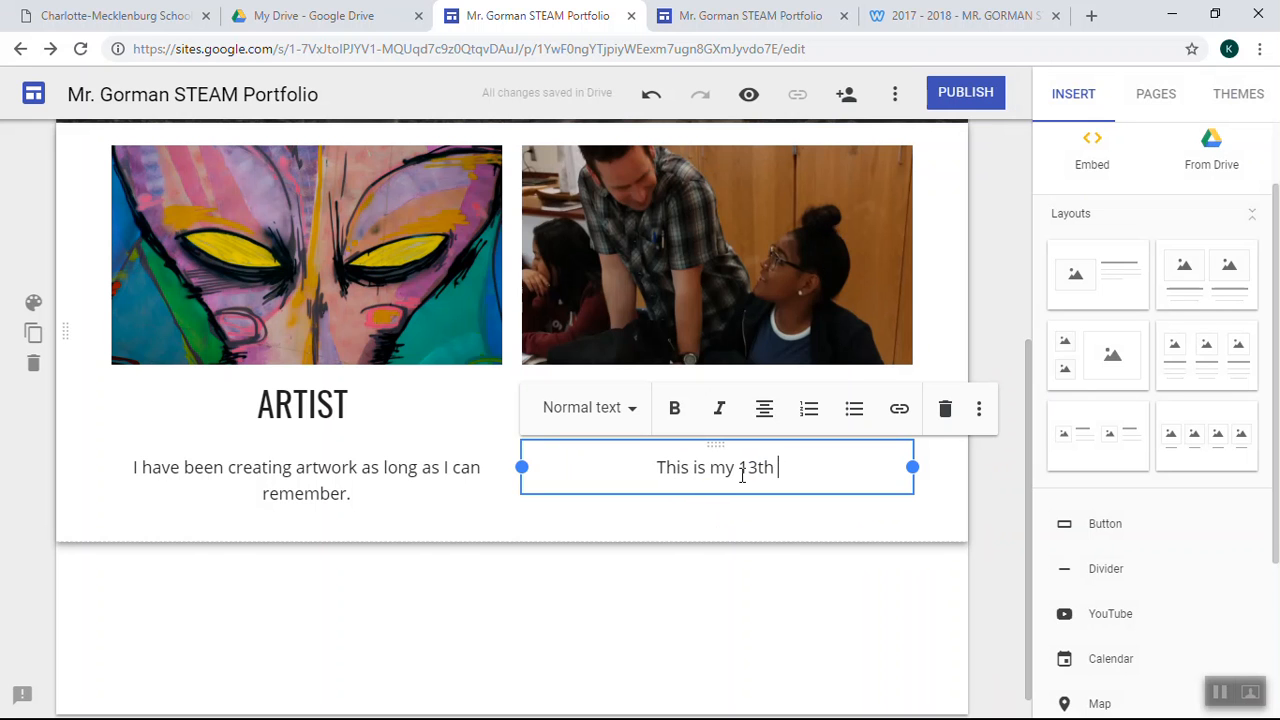
{"action": "type", "text": "yerar"}
{"action": "key", "text": "BackSpace"}
{"action": "key", "text": "BackSpace"}
{"action": "key", "text": "BackSpace"}
{"action": "type", "text": "ar "}
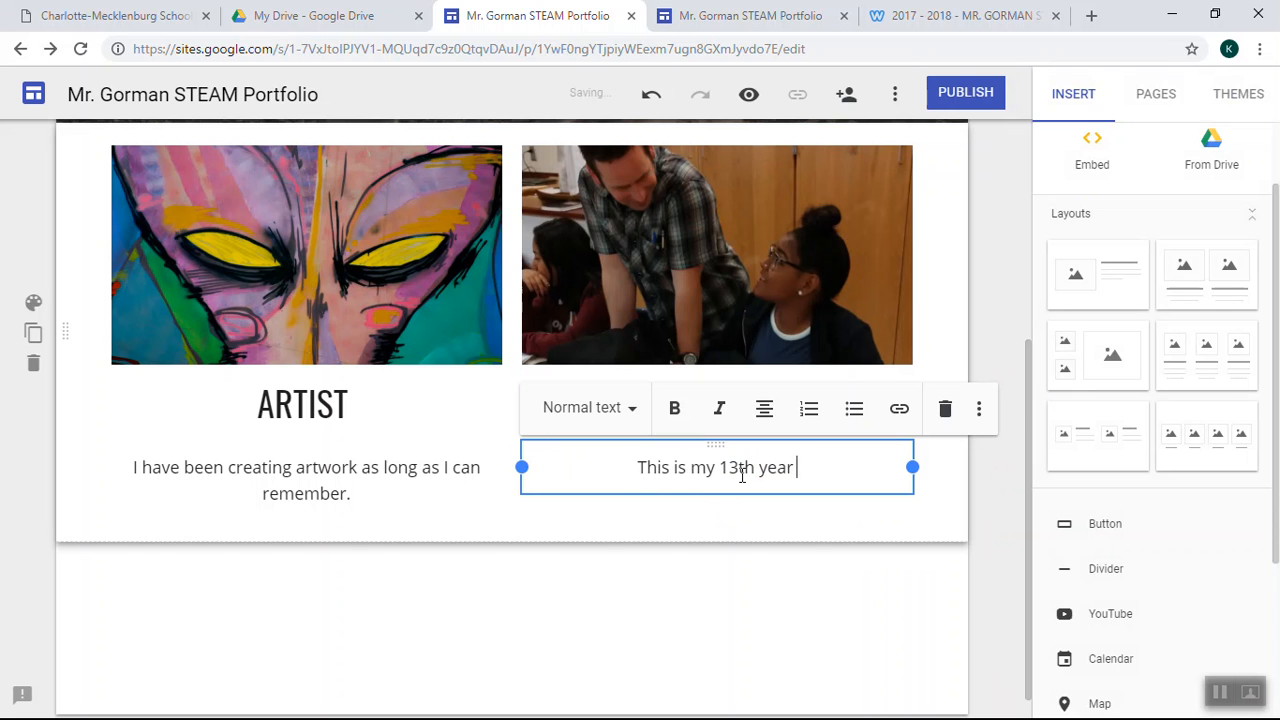
{"action": "type", "text": "of theaching"}
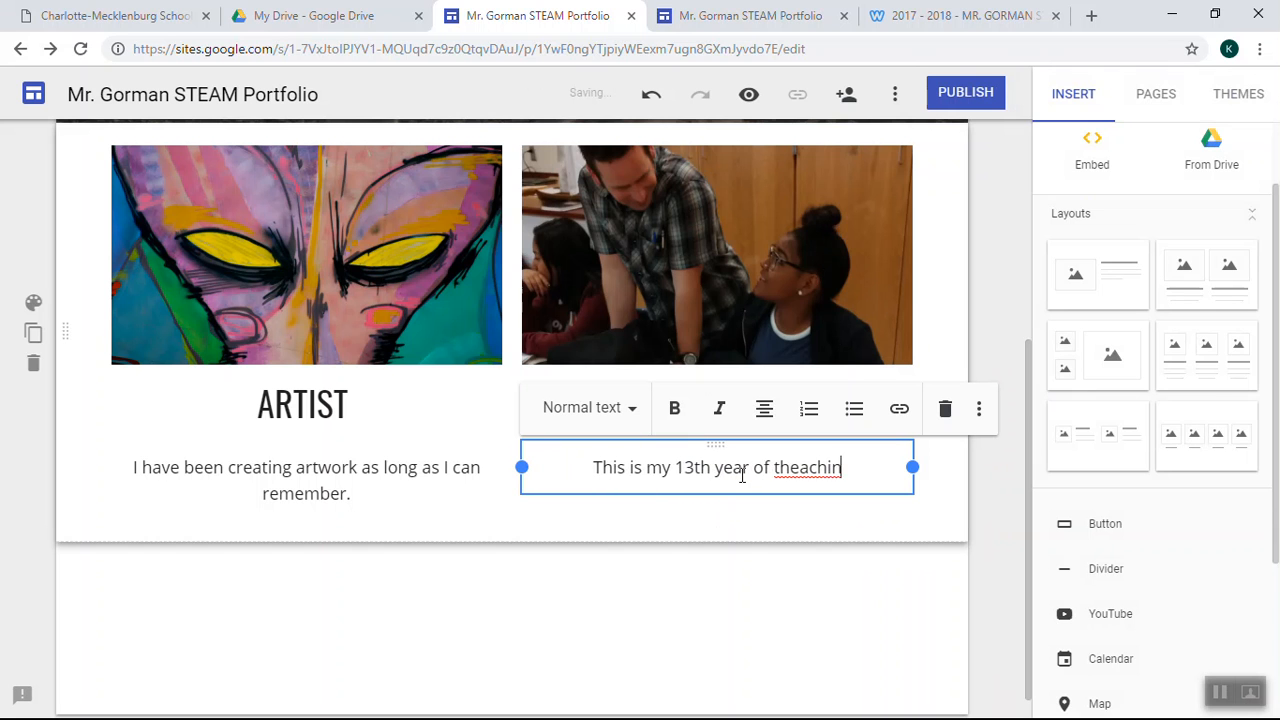
{"action": "key", "text": "BackSpace"}
{"action": "key", "text": "BackSpace"}
{"action": "key", "text": "BackSpace"}
{"action": "key", "text": "BackSpace"}
{"action": "key", "text": "BackSpace"}
{"action": "key", "text": "BackSpace"}
{"action": "key", "text": "BackSpace"}
{"action": "key", "text": "BackSpace"}
{"action": "key", "text": "BackSpace"}
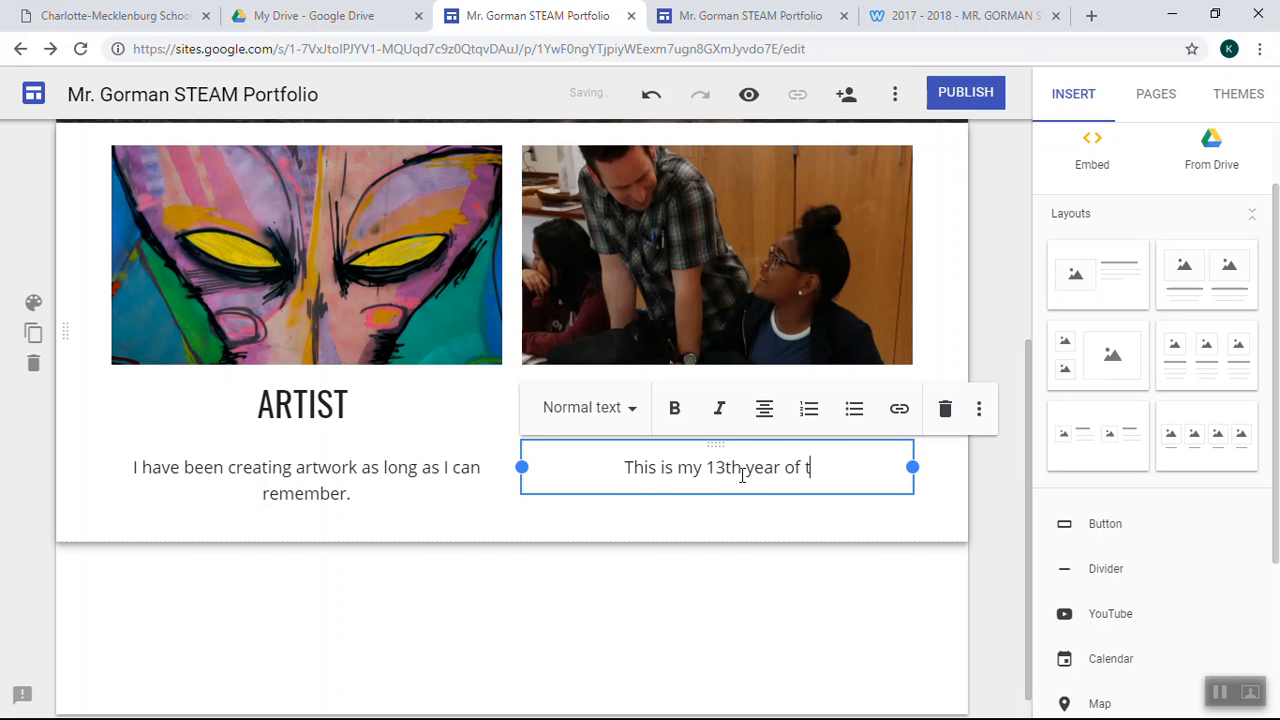
{"action": "type", "text": "aching"}
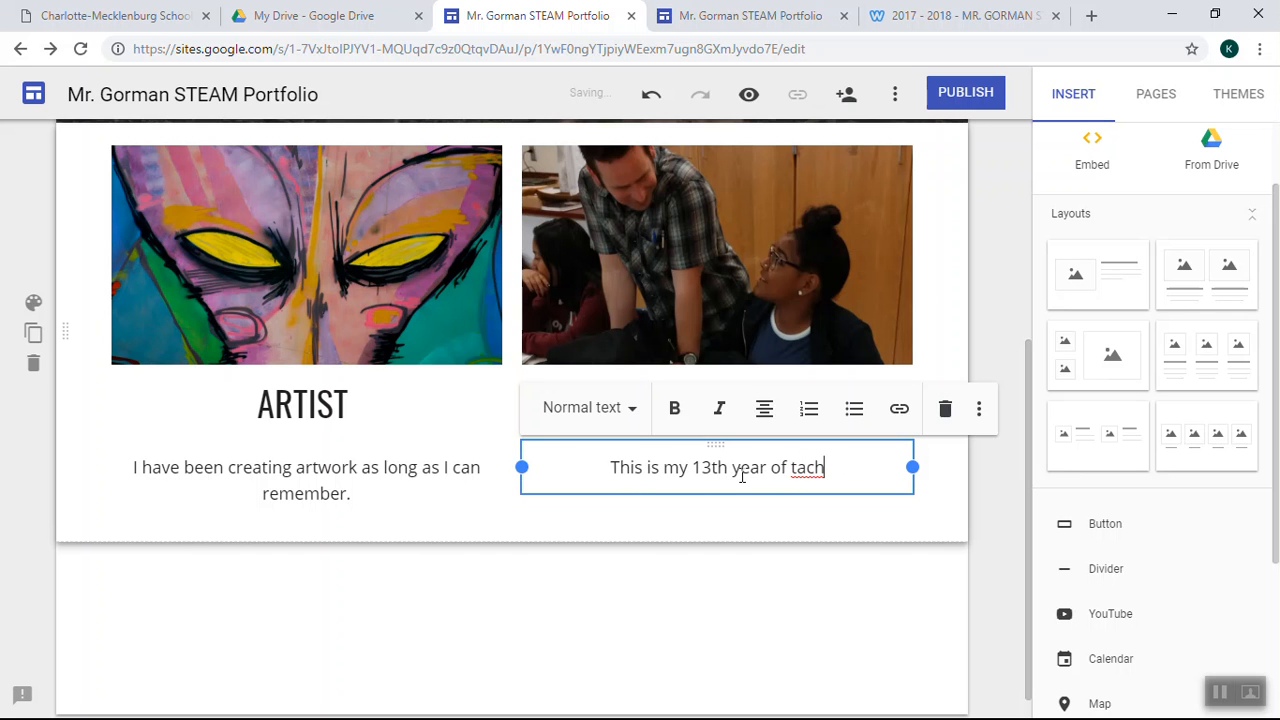
{"action": "key", "text": "BackSpace"}
{"action": "key", "text": "BackSpace"}
{"action": "key", "text": "BackSpace"}
{"action": "key", "text": "BackSpace"}
{"action": "key", "text": "BackSpace"}
{"action": "key", "text": "BackSpace"}
{"action": "key", "text": "BackSpace"}
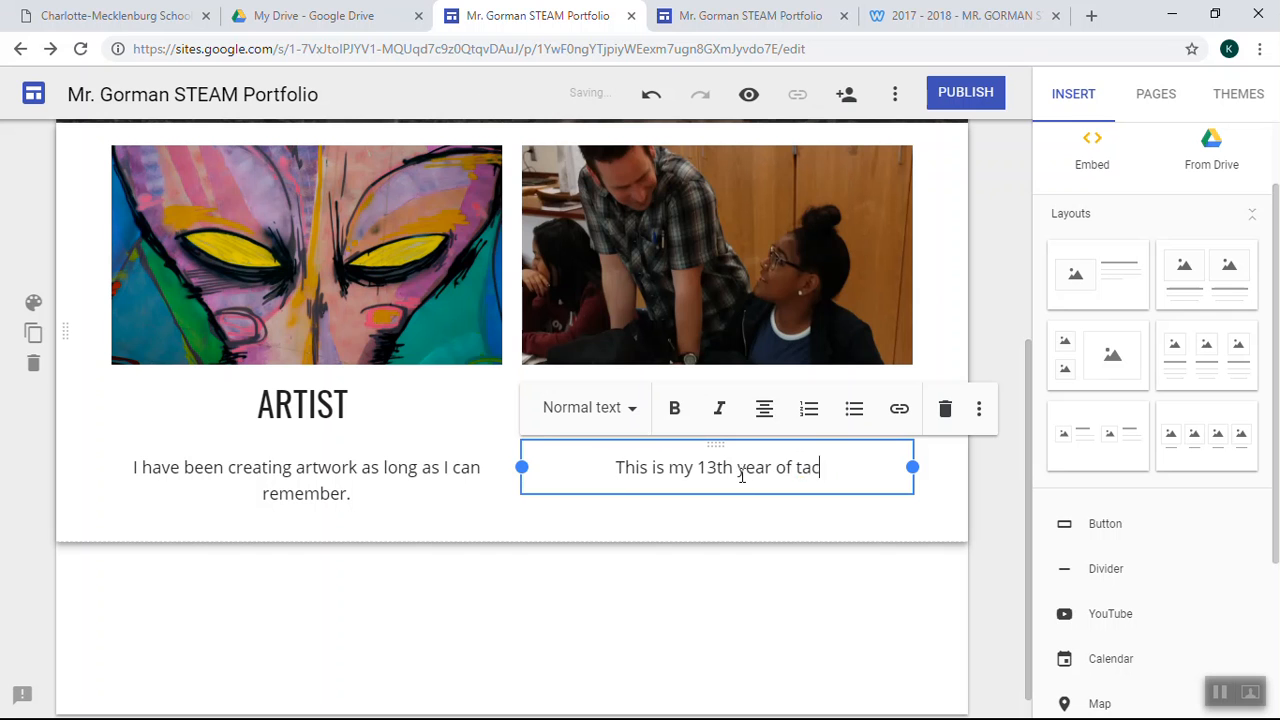
{"action": "type", "text": "eachi"}
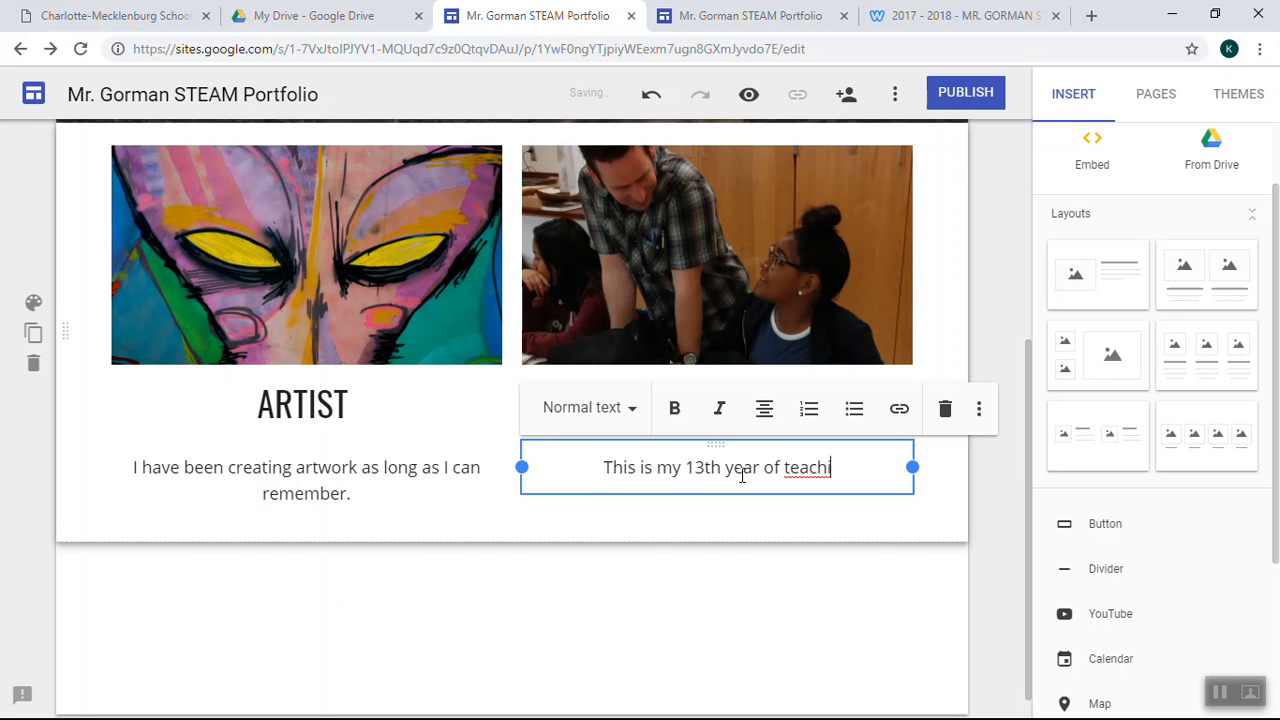
{"action": "type", "text": "ng in CM"}
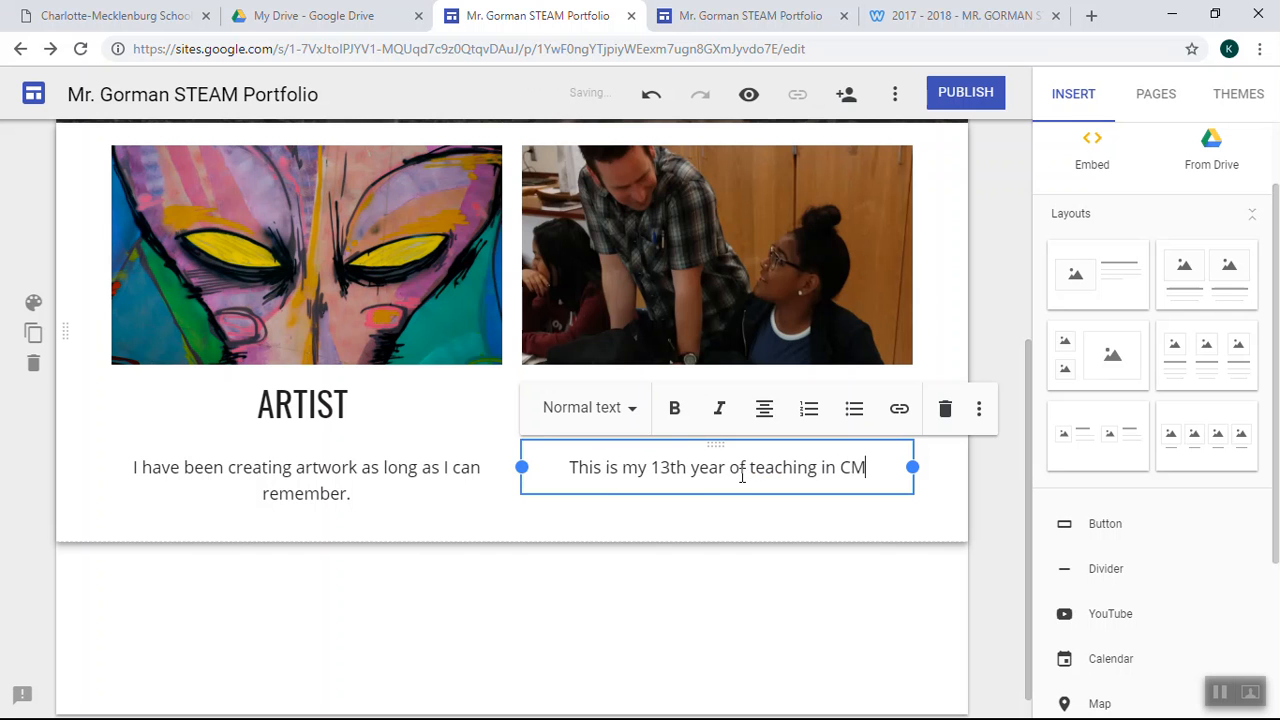
{"action": "type", "text": "S."}
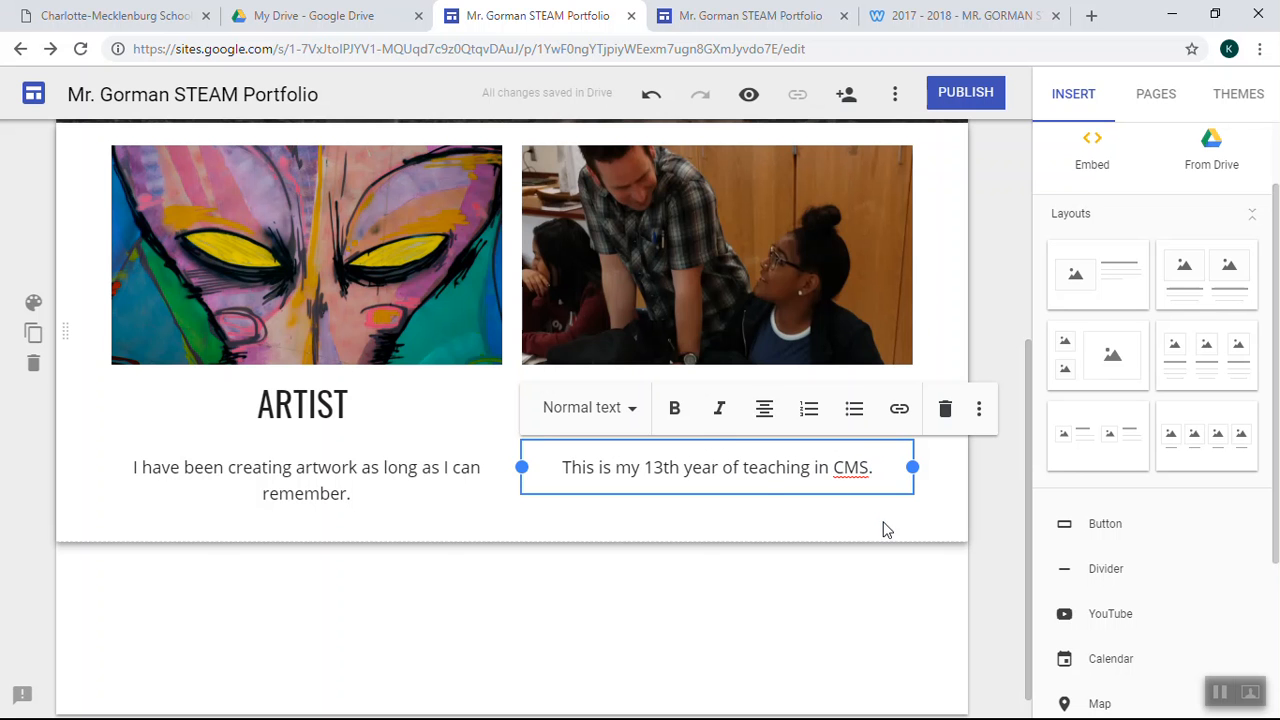
Deselect the TEACHER text box and review the Home page's header and its ARTIST and TEACHER section
{"action": "left_click", "coordinate": [886, 529]}
{"action": "scroll", "coordinate": [931, 452], "scroll_direction": "up", "scroll_amount": 4}
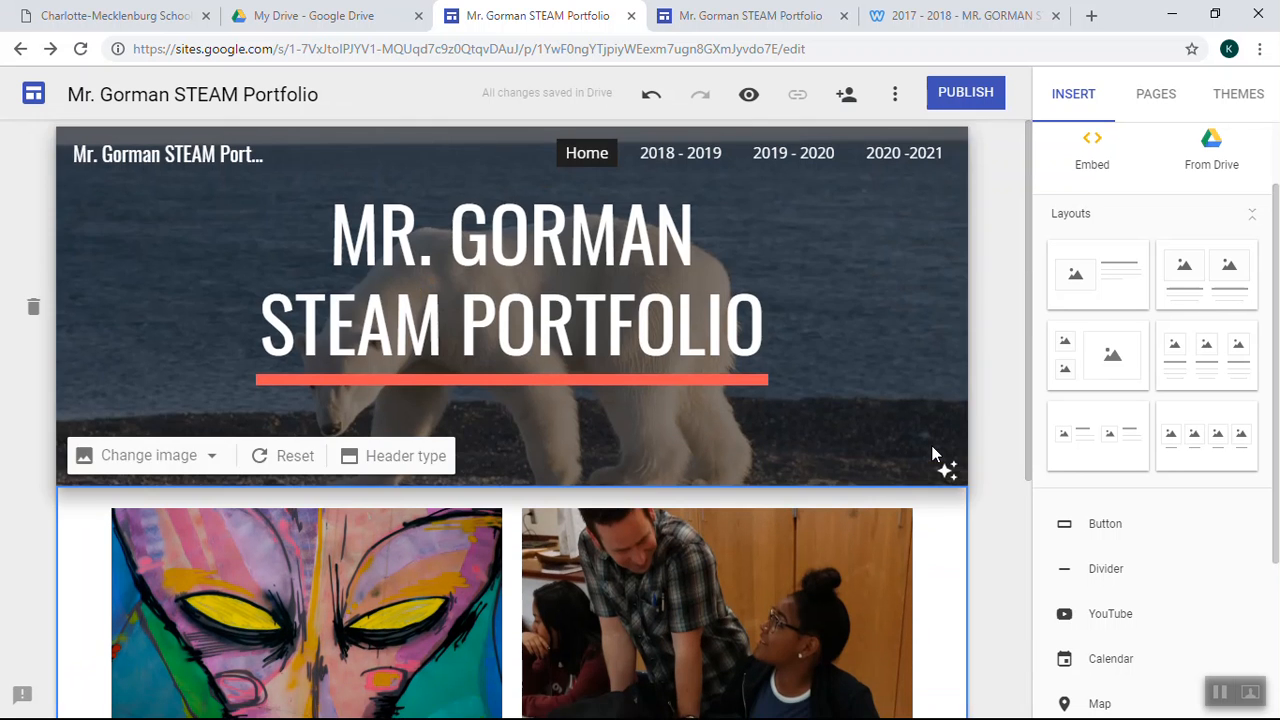
{"action": "scroll", "coordinate": [931, 452], "scroll_direction": "down", "scroll_amount": 3}
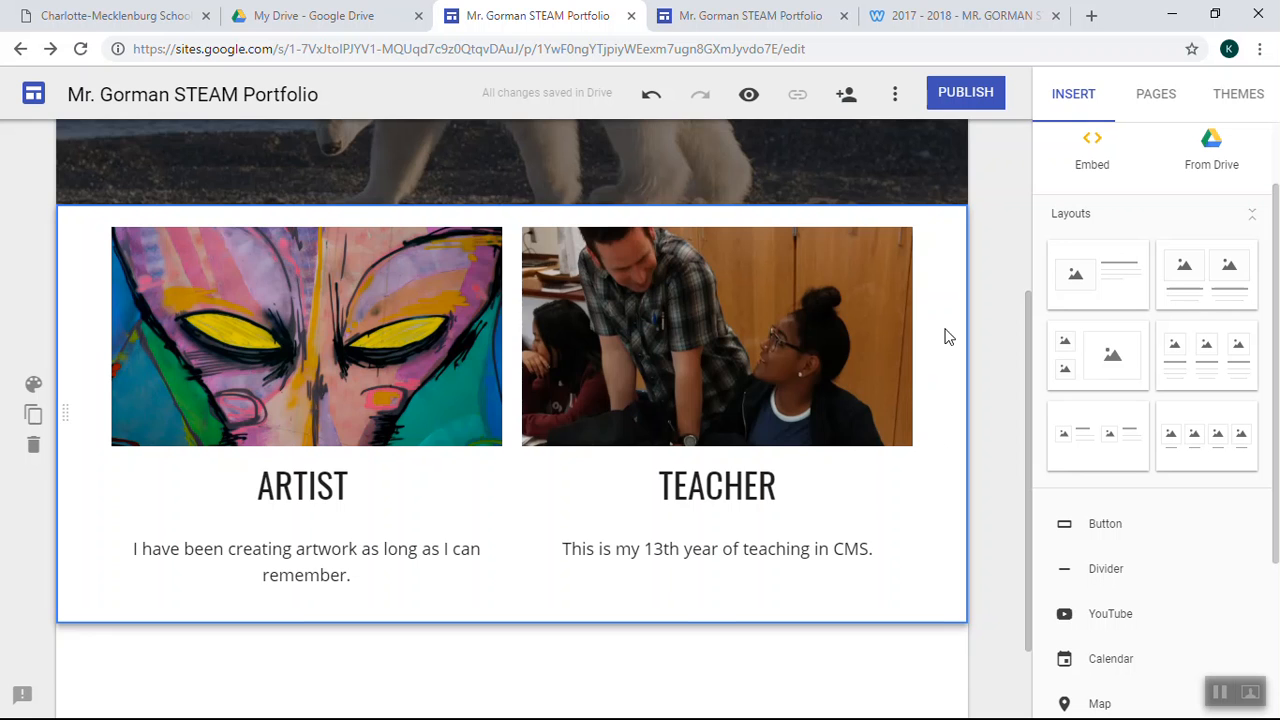
{"action": "scroll", "coordinate": [946, 334], "scroll_direction": "up", "scroll_amount": 3}
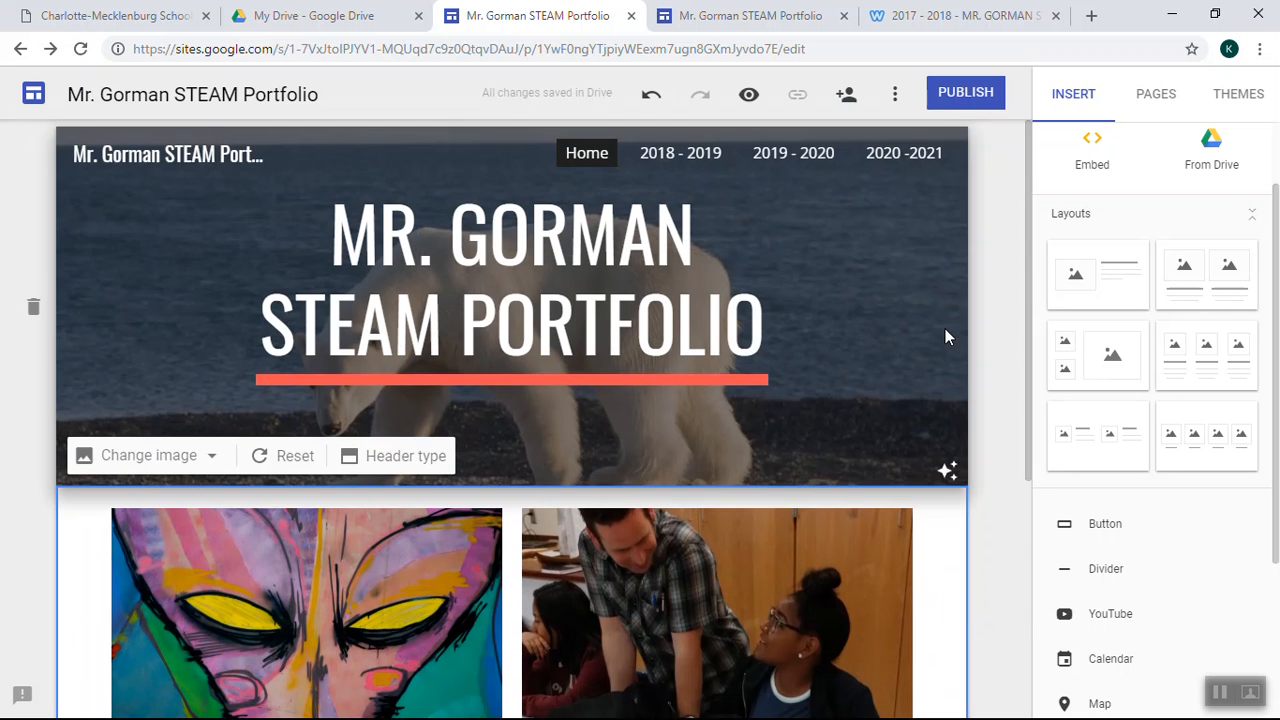
Open the site's 2018 - 2019 page and look through its project sections down to the end of the page
{"action": "left_click", "coordinate": [710, 165]}
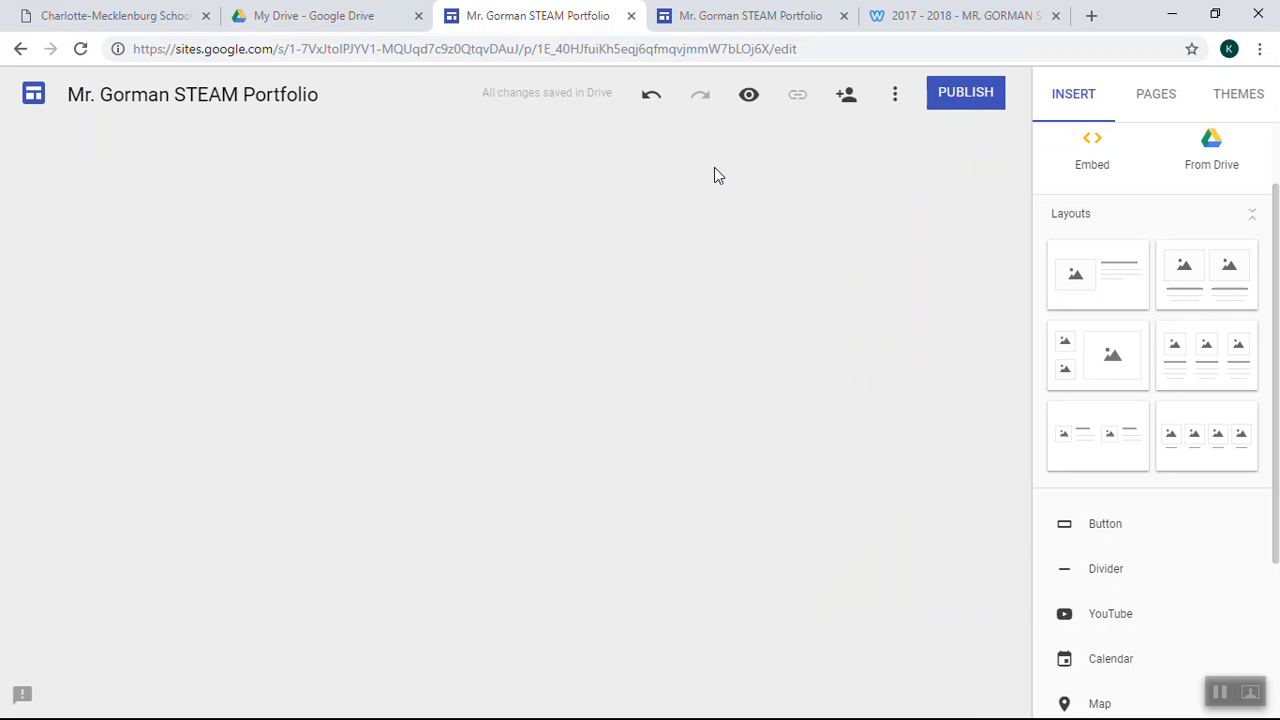
{"action": "scroll", "coordinate": [995, 491], "scroll_direction": "down", "scroll_amount": 2}
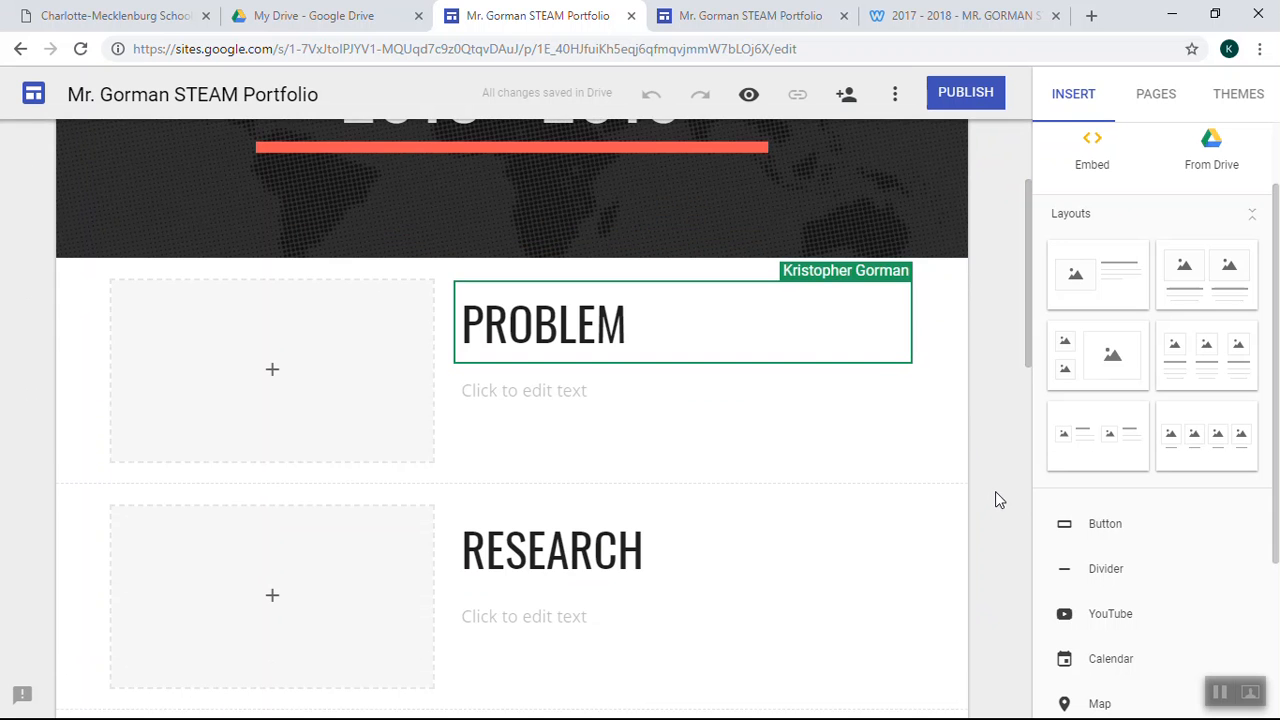
{"action": "scroll", "coordinate": [791, 478], "scroll_direction": "down", "scroll_amount": 8}
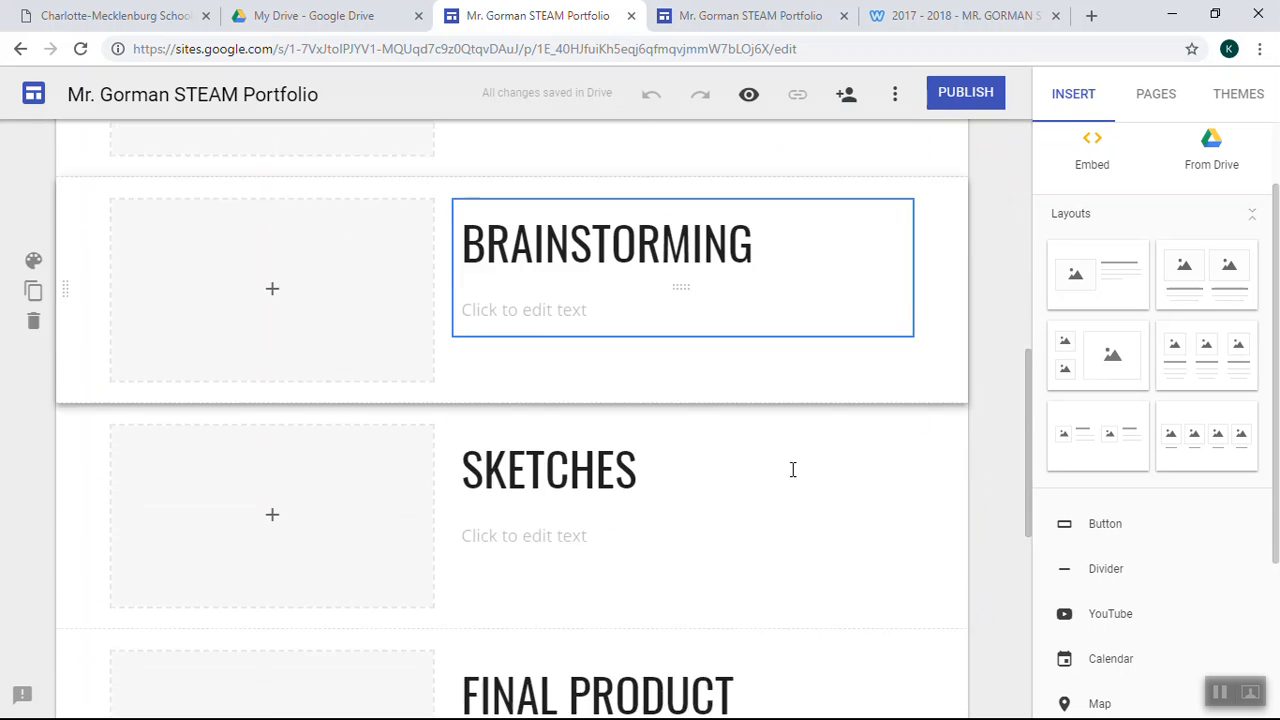
{"action": "scroll", "coordinate": [791, 472], "scroll_direction": "down", "scroll_amount": 1}
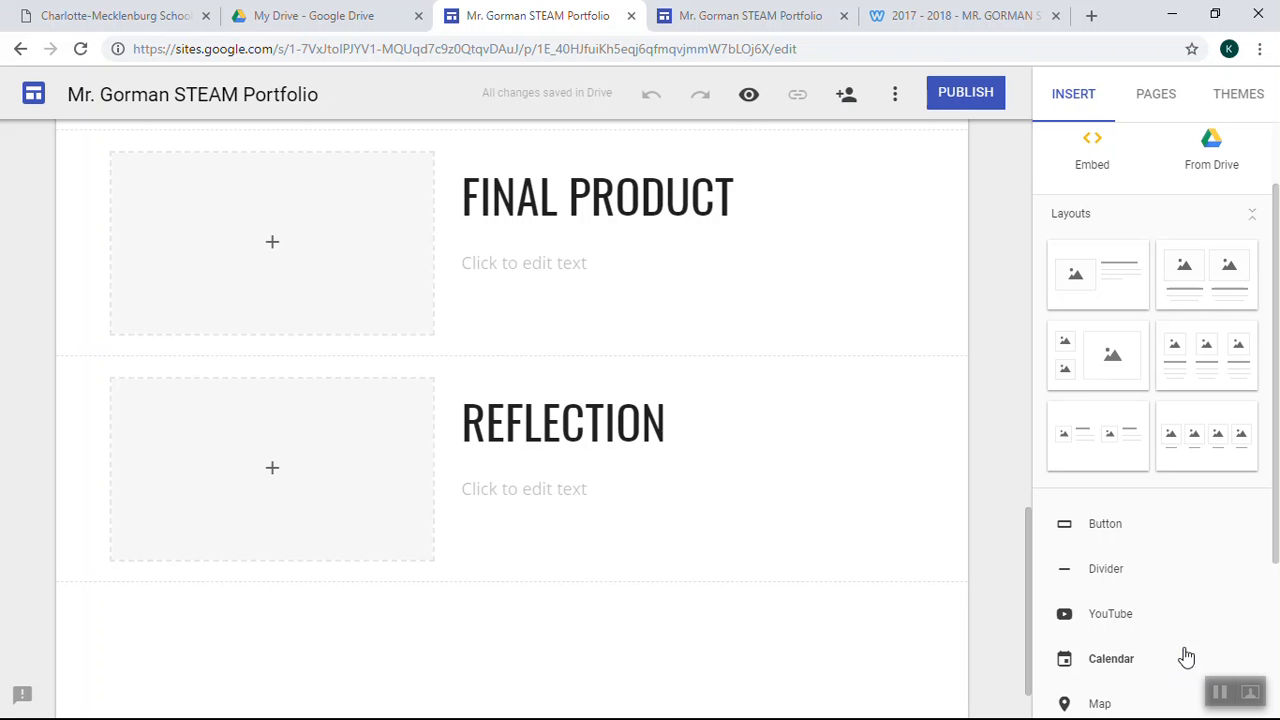
Switch to the PowerPoint presentation and start the slide show from slide 3, on the information each year page should include
{"action": "left_click", "coordinate": [1169, 14]}
{"action": "left_click", "coordinate": [146, 508]}
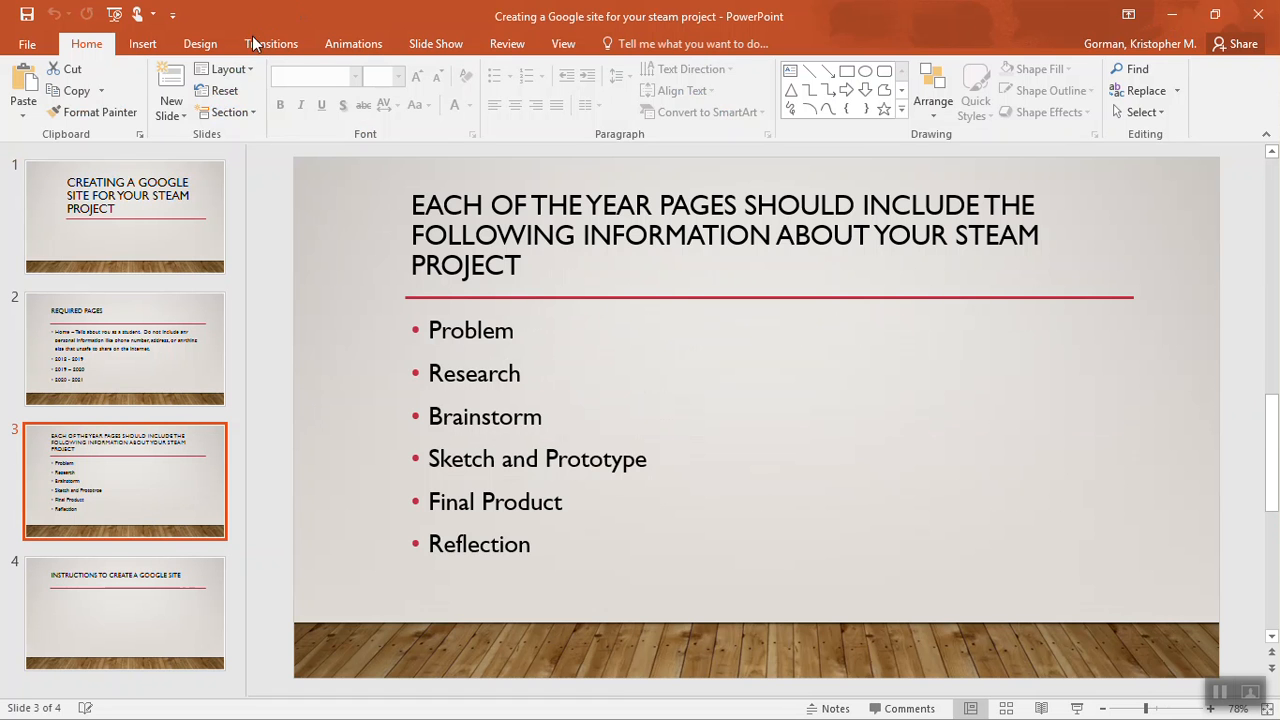
{"action": "left_click", "coordinate": [450, 45]}
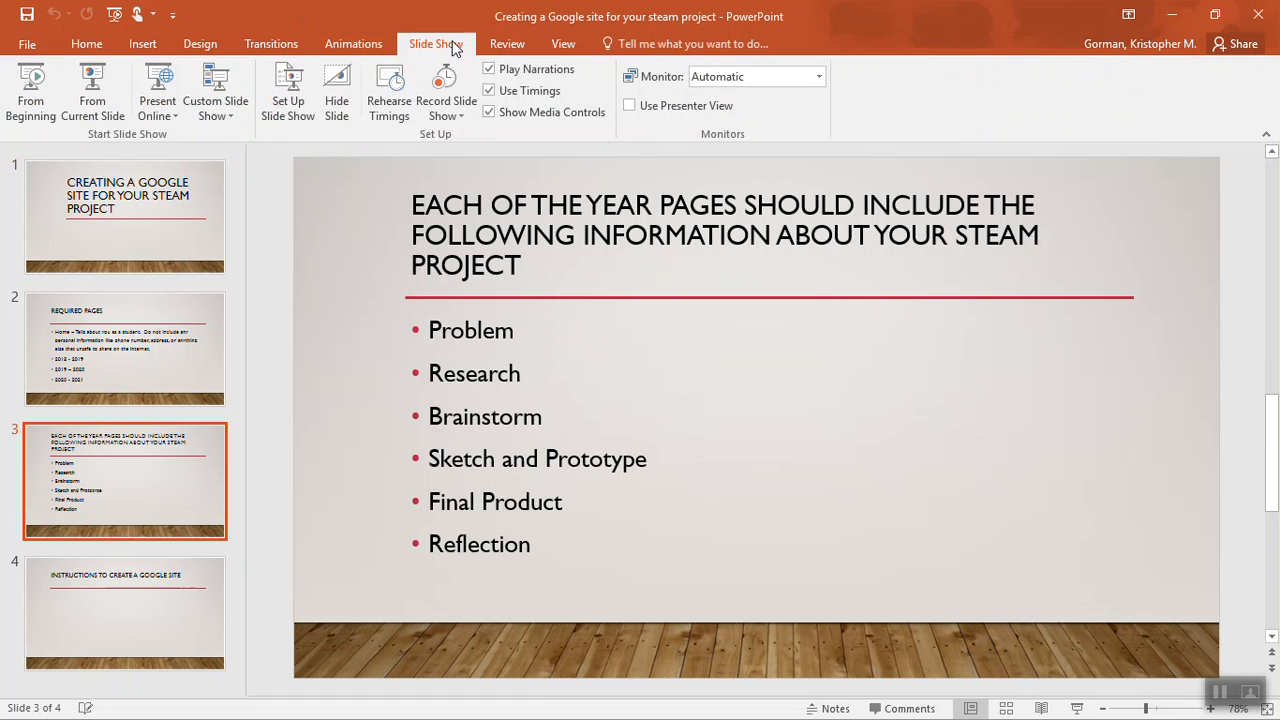
{"action": "left_click", "coordinate": [108, 106]}
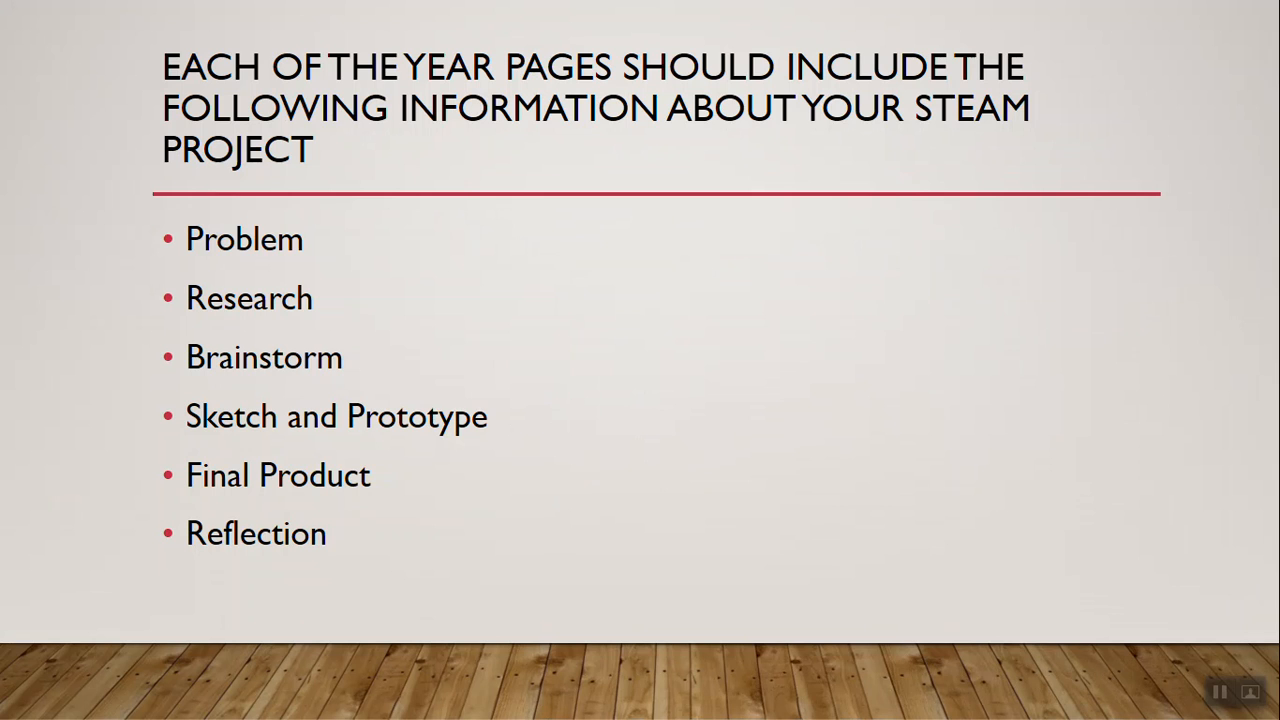